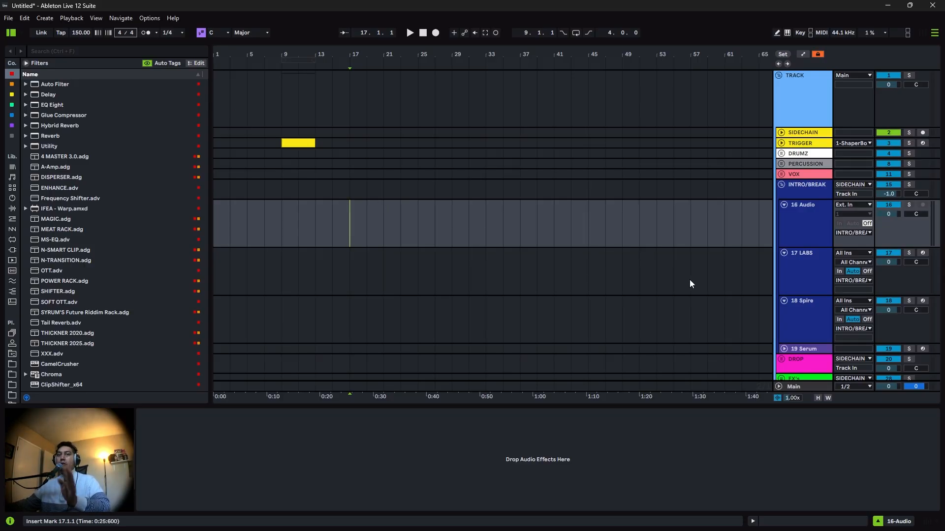
Search the browser for "PAD" and limit the results to the grey sample-pack collection
click(804, 242)
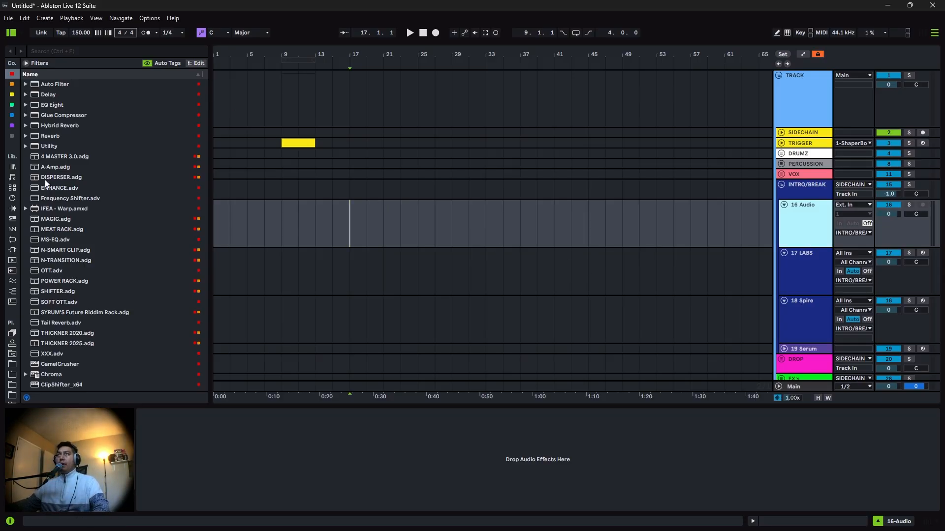
click(83, 52)
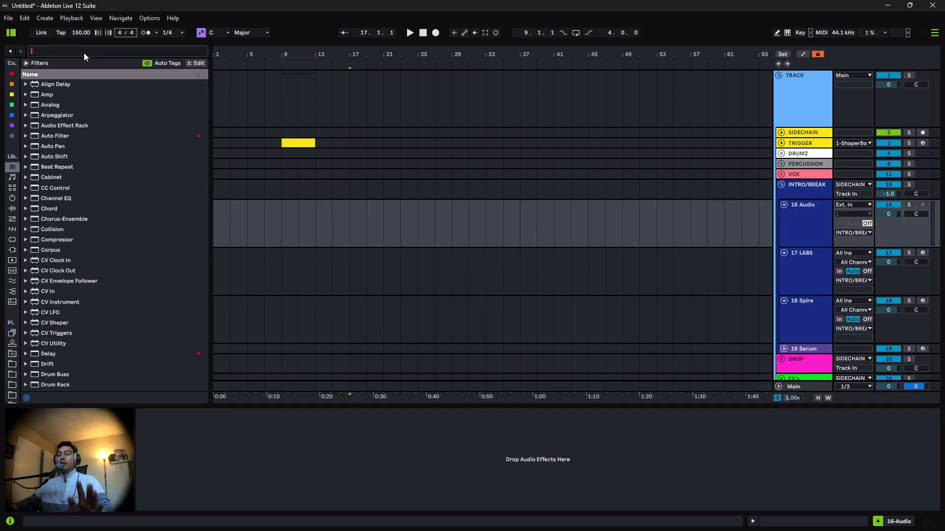
text(PAD)
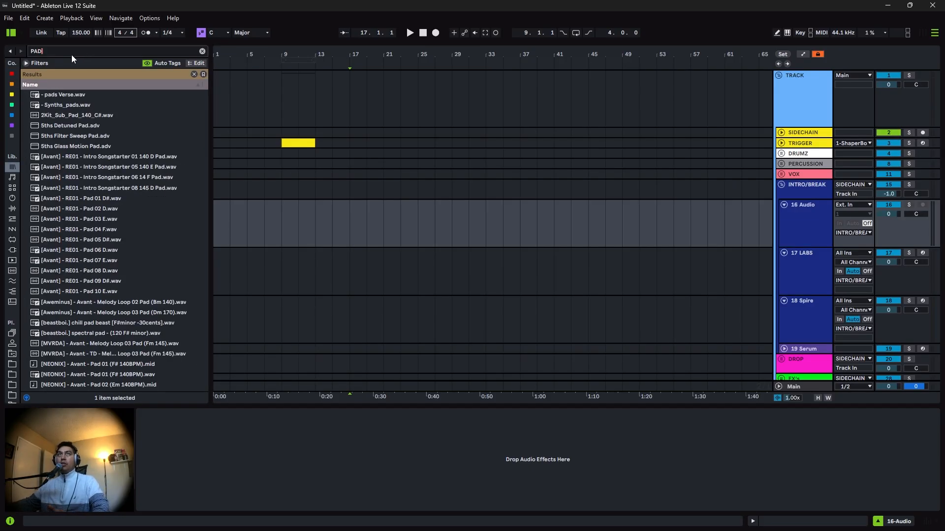
scroll(133, 213, down, 10)
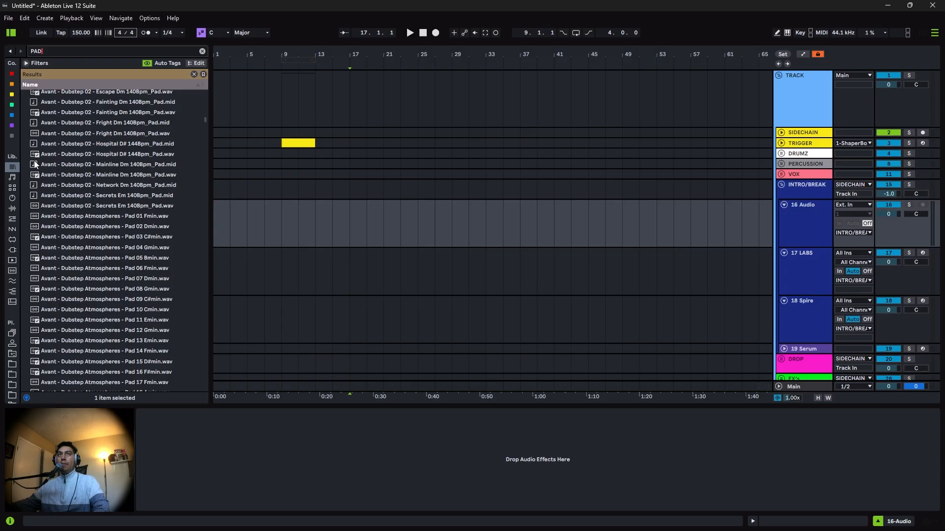
click(12, 136)
scroll(69, 246, down, 10)
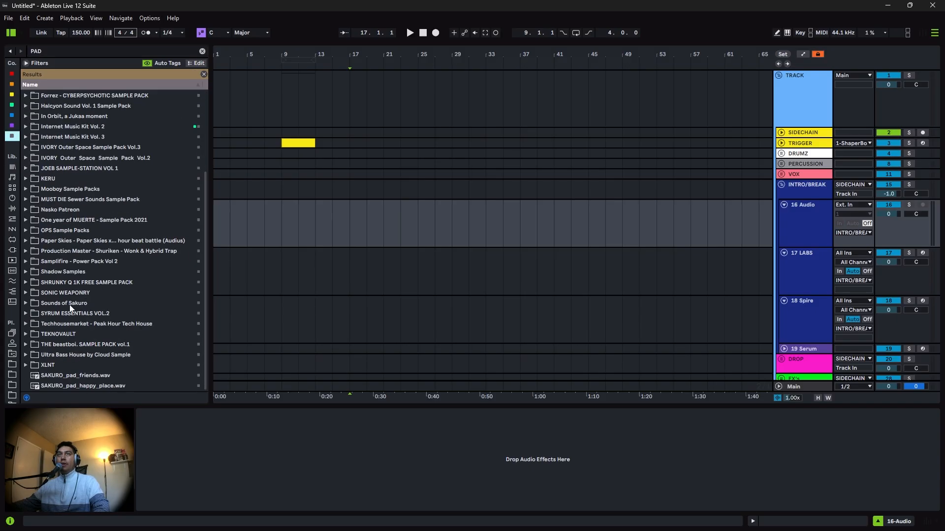
Find N-Pad 10 F#min.wav in Nasko Patreon Sample Pack Vol. 15 and place it on the 16 Audio track
click(57, 211)
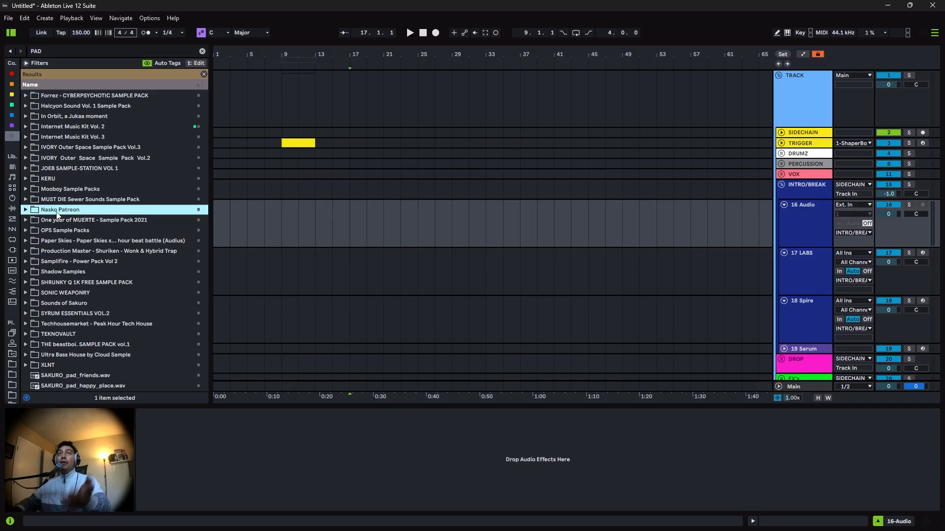
double_click(58, 211)
key(Down)
key(Down)
key(Right)
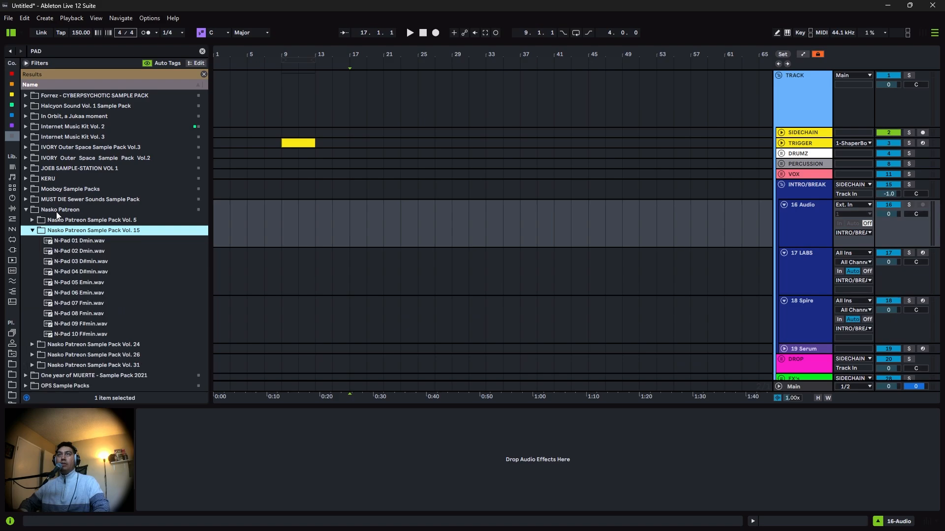
scroll(45, 310, down, 2)
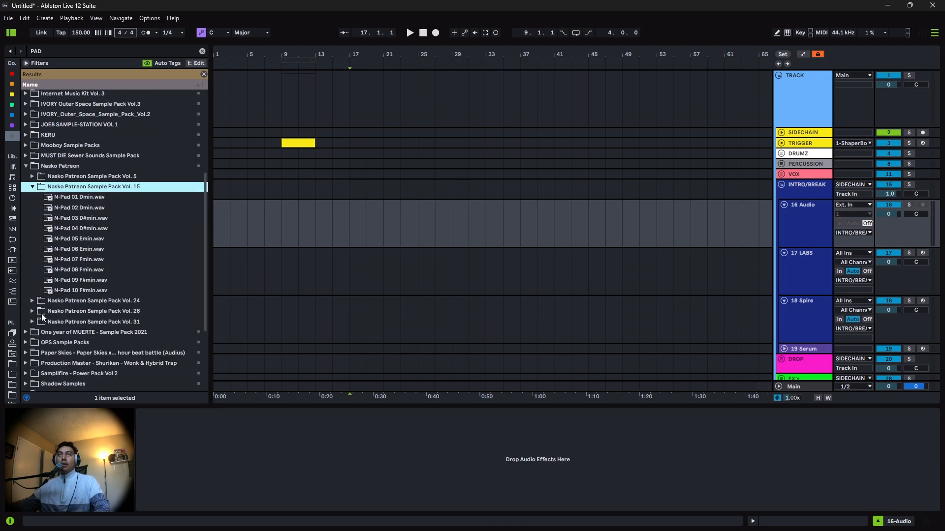
click(87, 290)
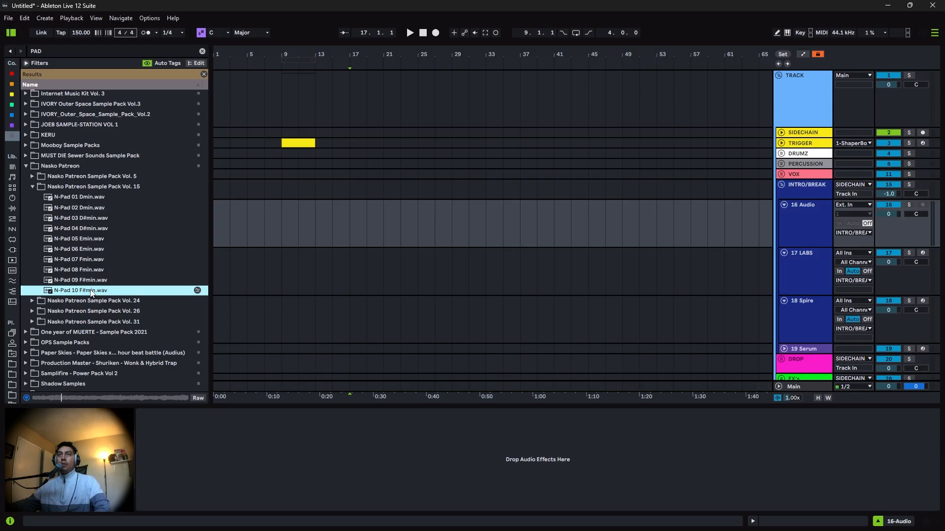
drag(91, 294, 371, 243)
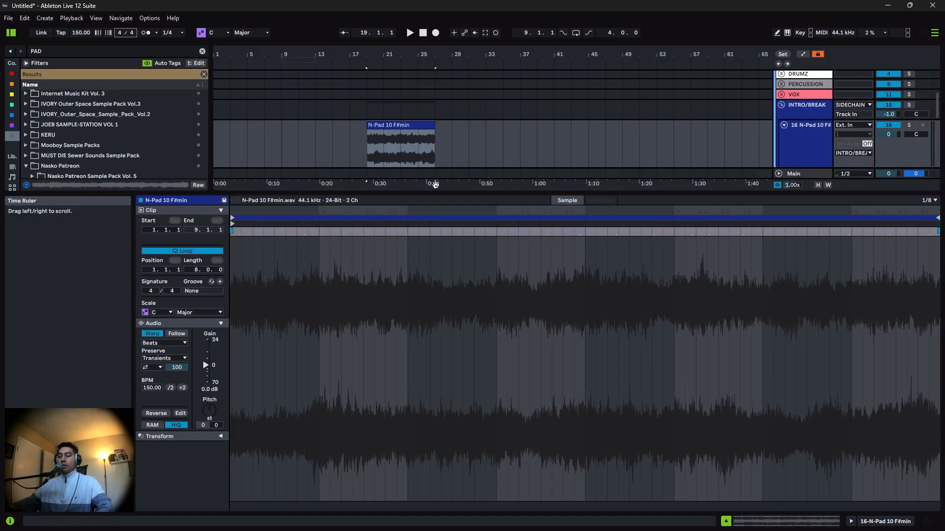
Move the pad clip to start at bar 17 and play it with the loop set to its eight bars
key(ctrl+alt+l)
drag(401, 206, 417, 247)
key(ctrl+l)
key(z)
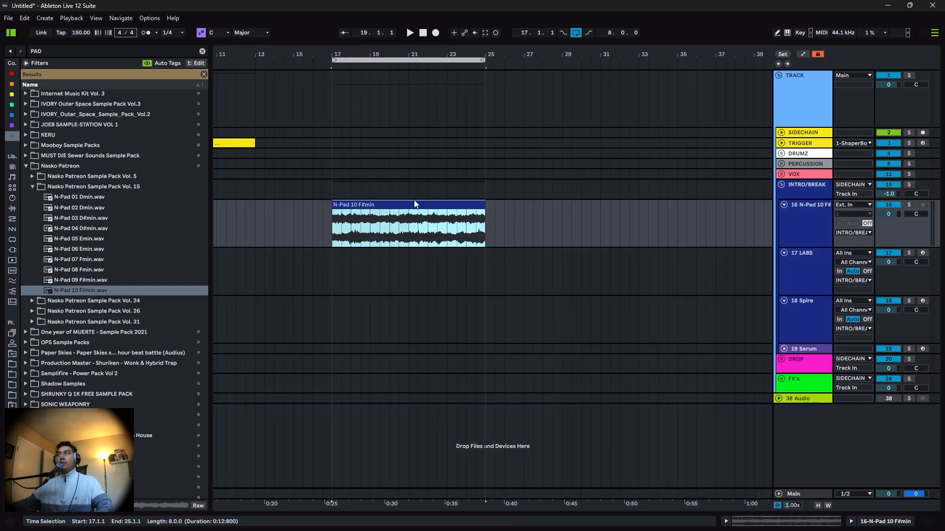
key(space)
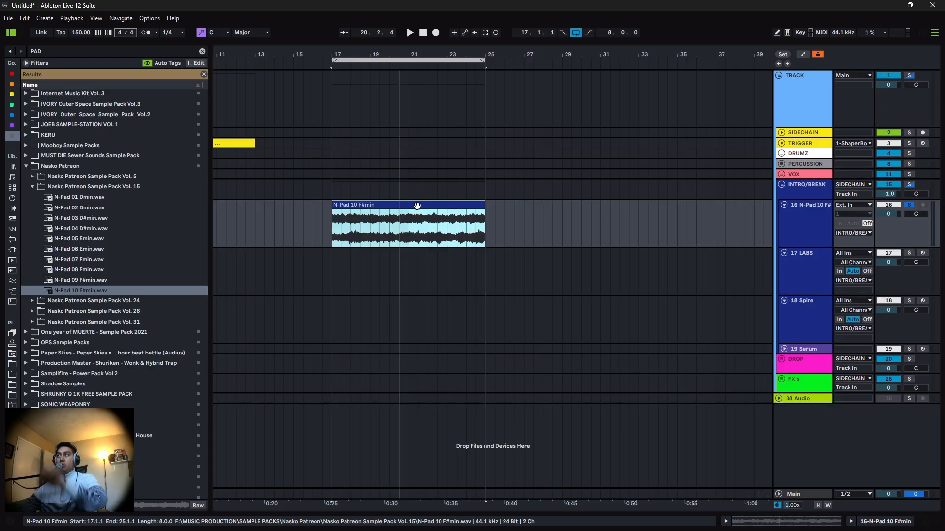
Create an empty eight-bar MIDI clip on the 17 LABS track from bar 17 to bar 25
key(Down)
drag(338, 271, 482, 271)
double_click(482, 271)
click(330, 316)
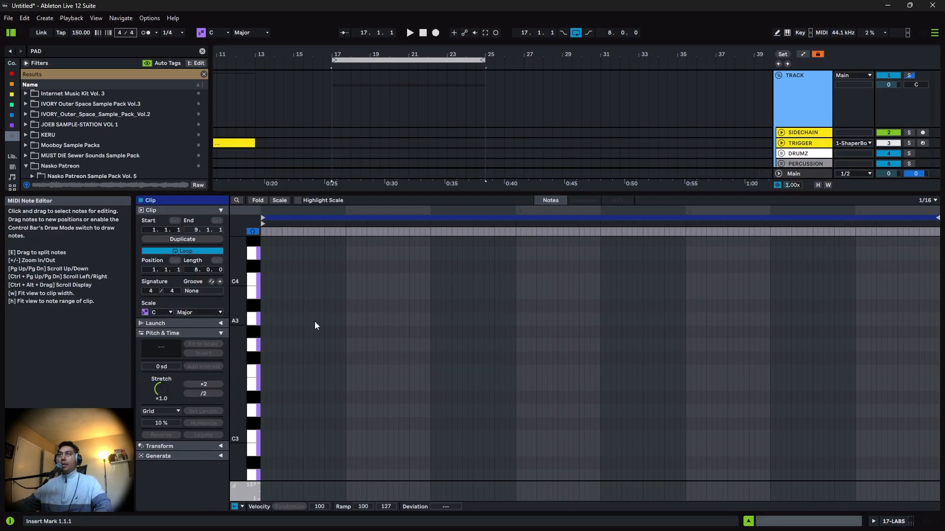
Switch the LABS clip's scale mode off and back on to compare the key highlighting in the piano roll
click(146, 313)
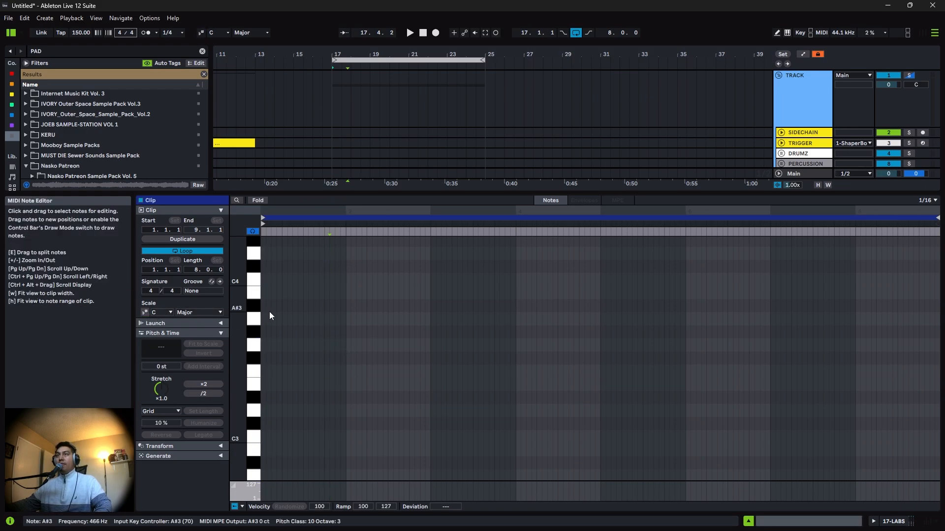
click(145, 313)
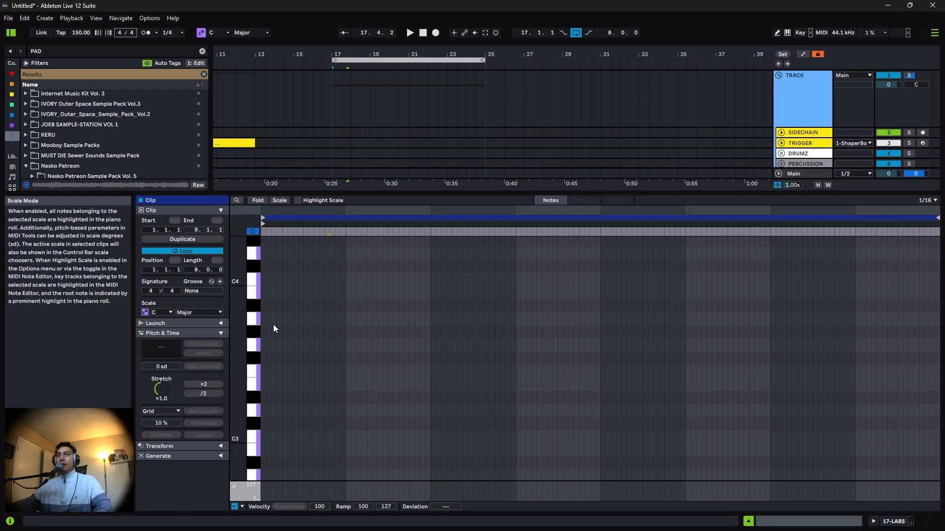
click(145, 312)
click(145, 313)
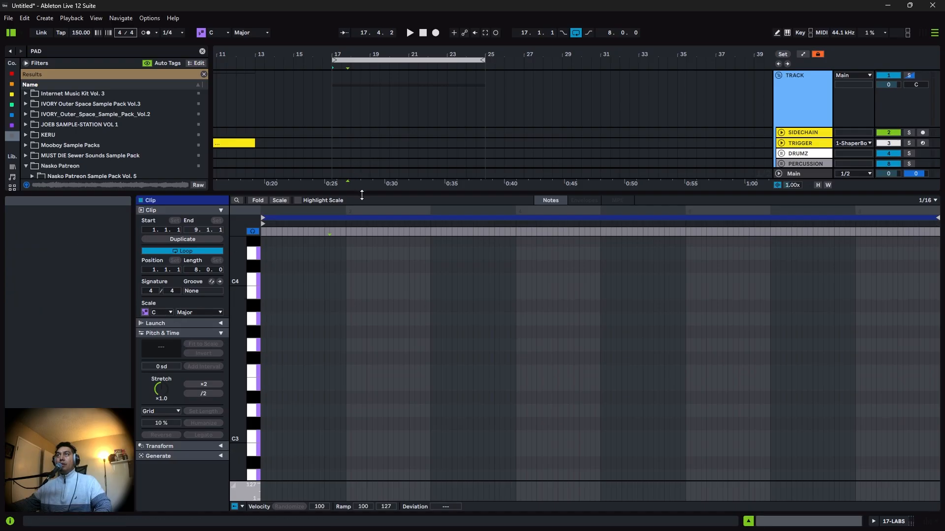
Set the N-Pad 10 F#min audio clip's scale to F#/Gb Minor
drag(366, 183, 365, 266)
scroll(375, 167, down, 3)
scroll(345, 170, up, 3)
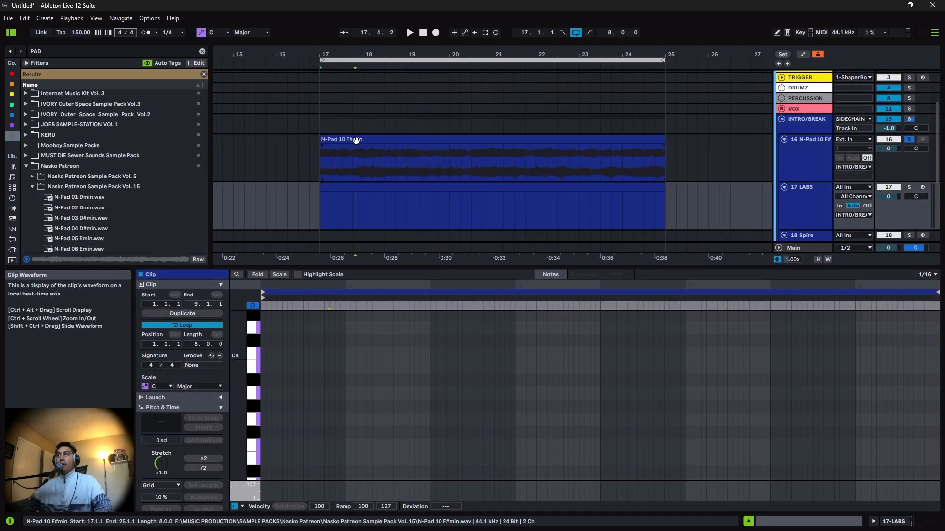
click(338, 158)
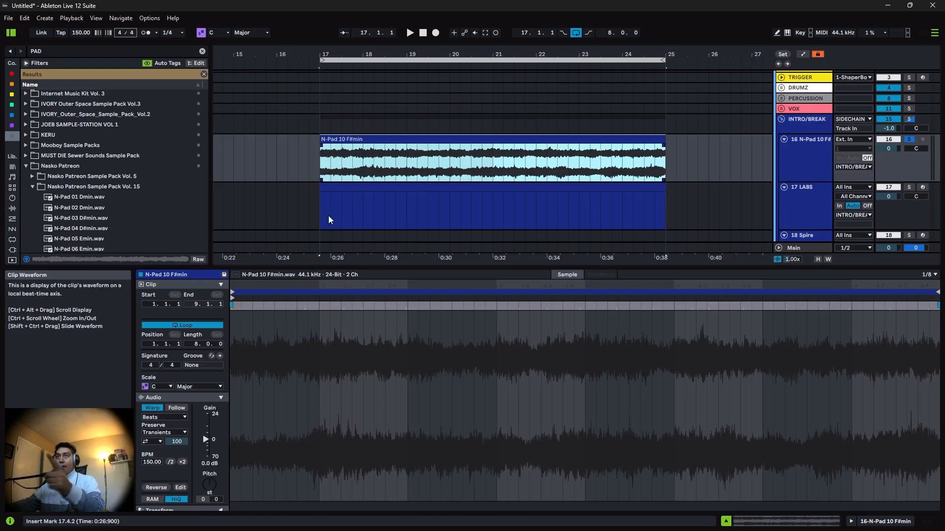
click(158, 388)
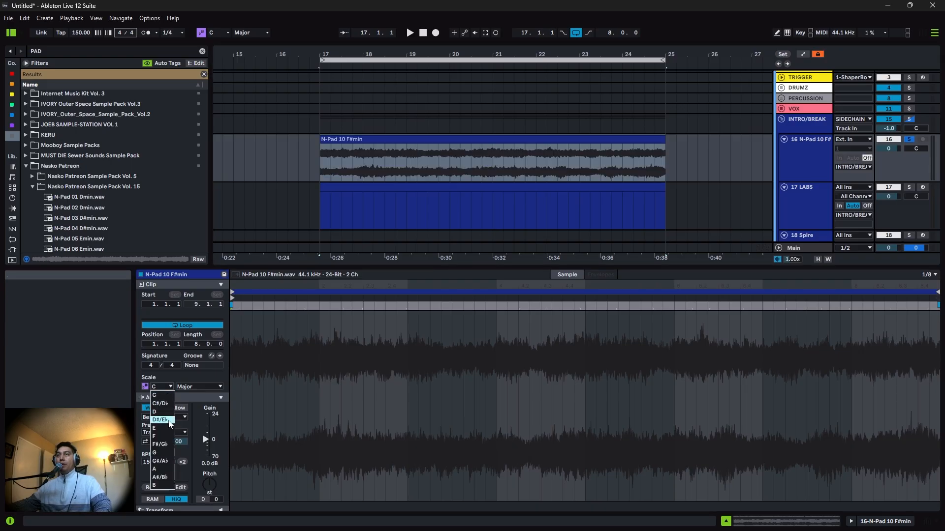
click(163, 444)
click(184, 389)
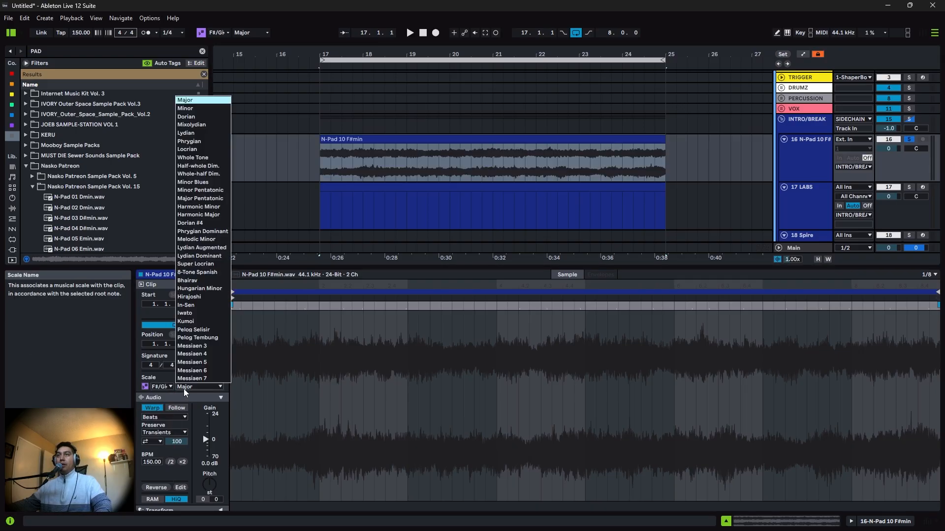
click(189, 109)
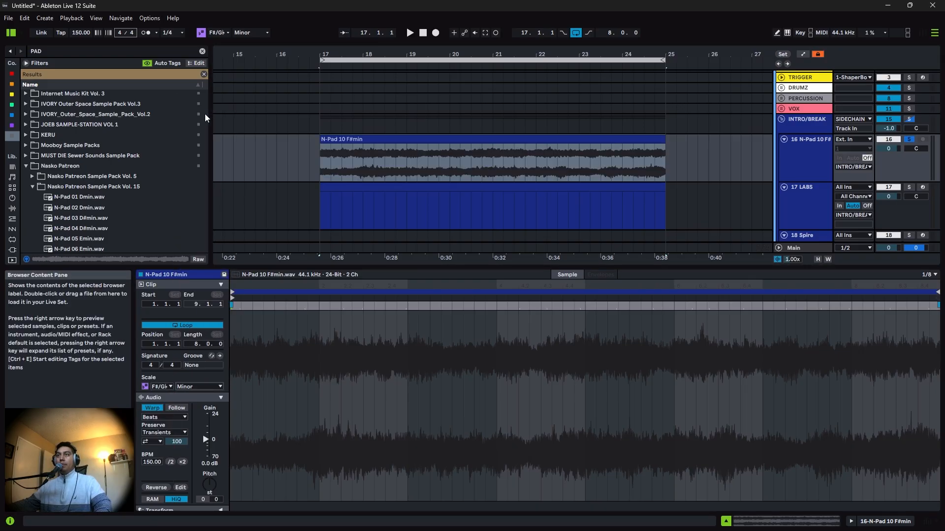
Draw a one-bar F#2 note at the start of the LABS MIDI clip
click(373, 190)
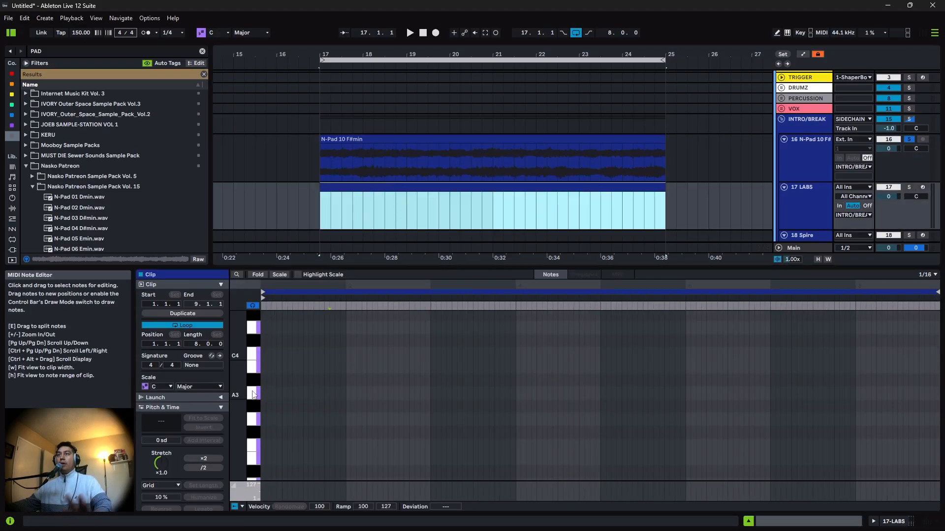
drag(238, 431, 233, 427)
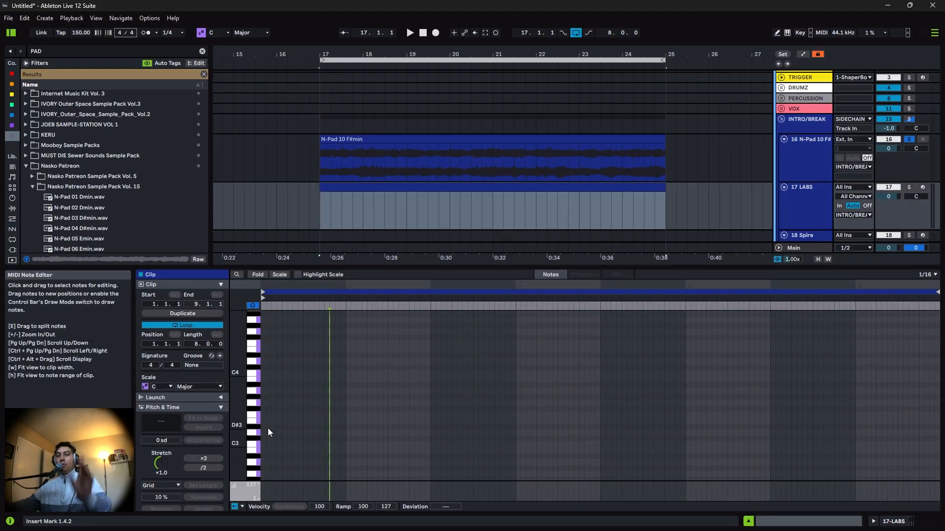
click(392, 143)
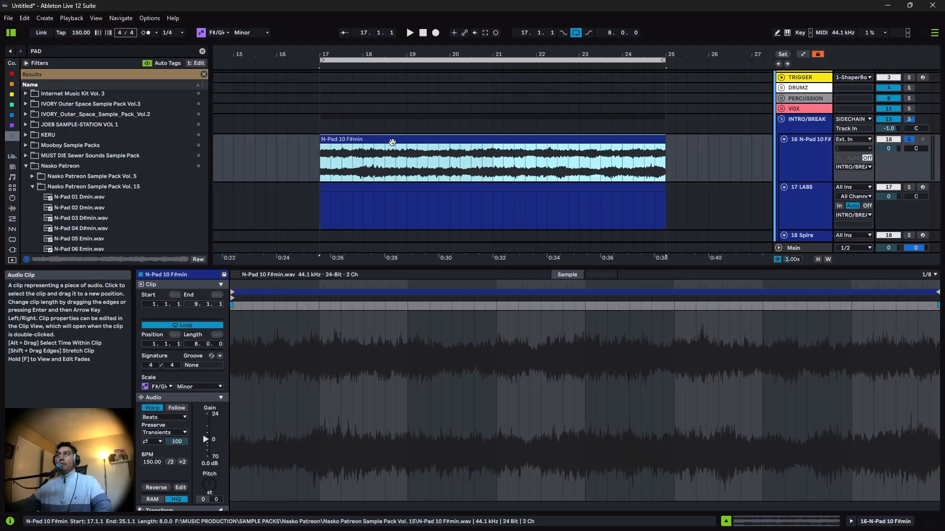
click(397, 185)
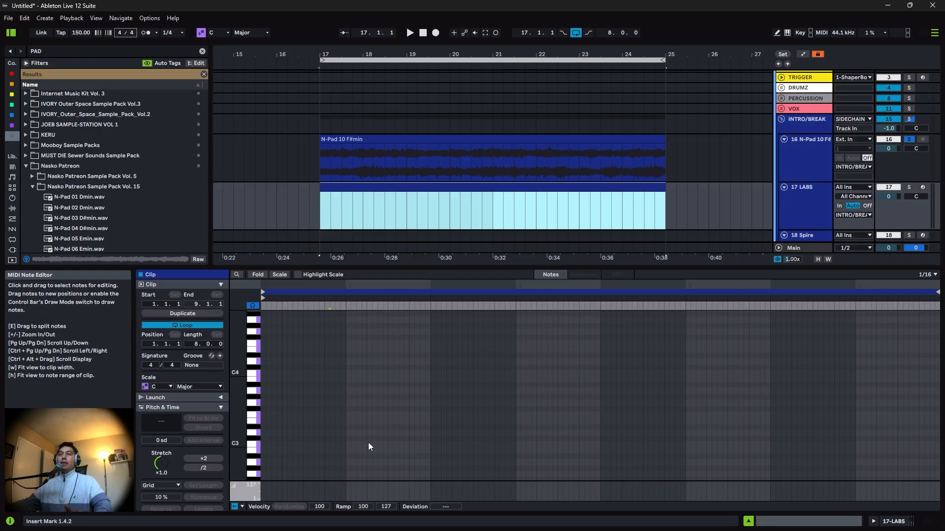
scroll(305, 415, down, 5)
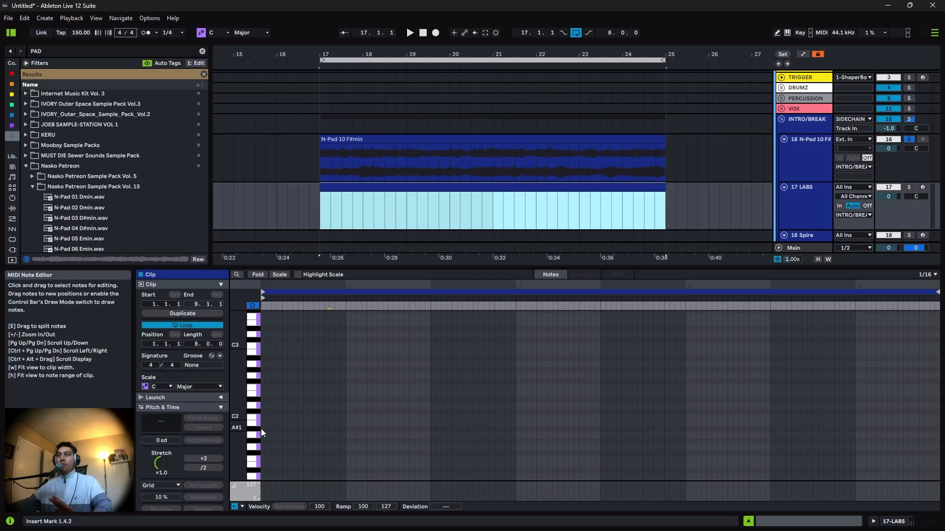
double_click(264, 382)
drag(268, 383, 346, 383)
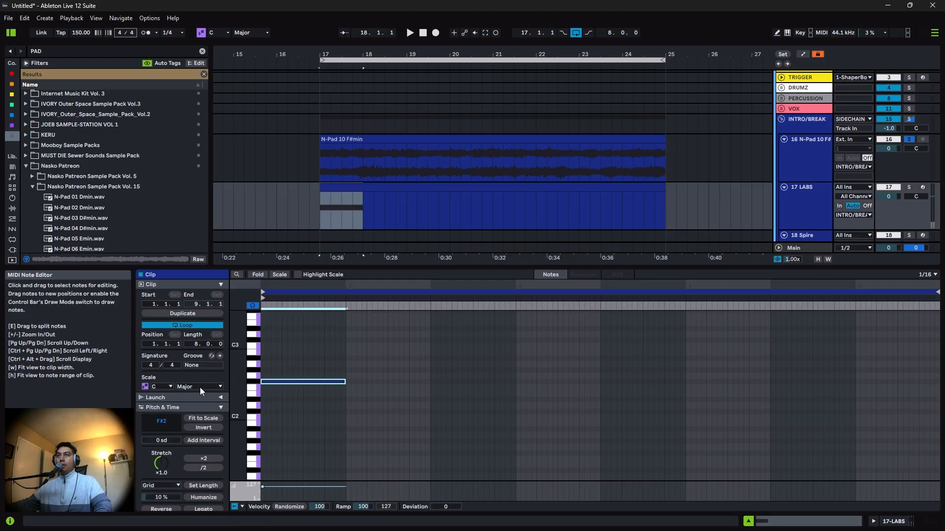
Set the LABS clip's scale root to F#/Gb and lengthen its F#2 note to two bars, then audition it
click(163, 387)
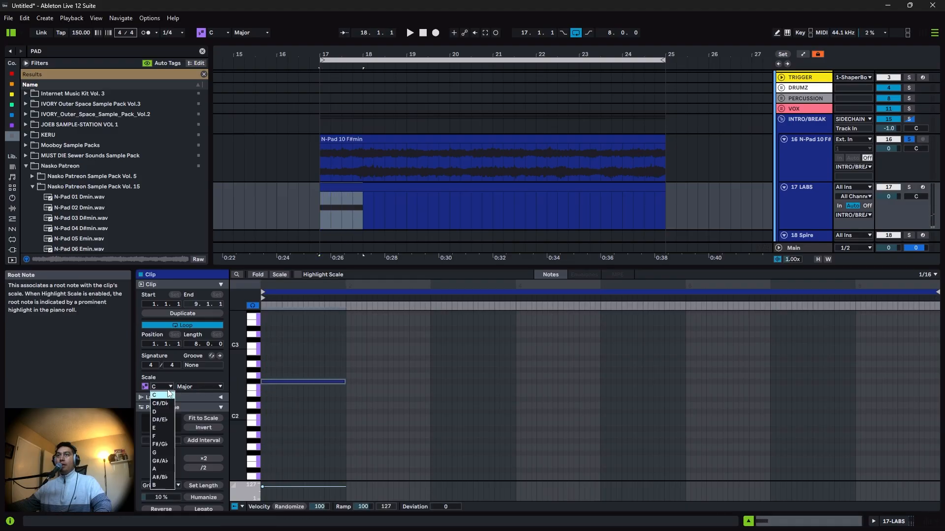
click(160, 444)
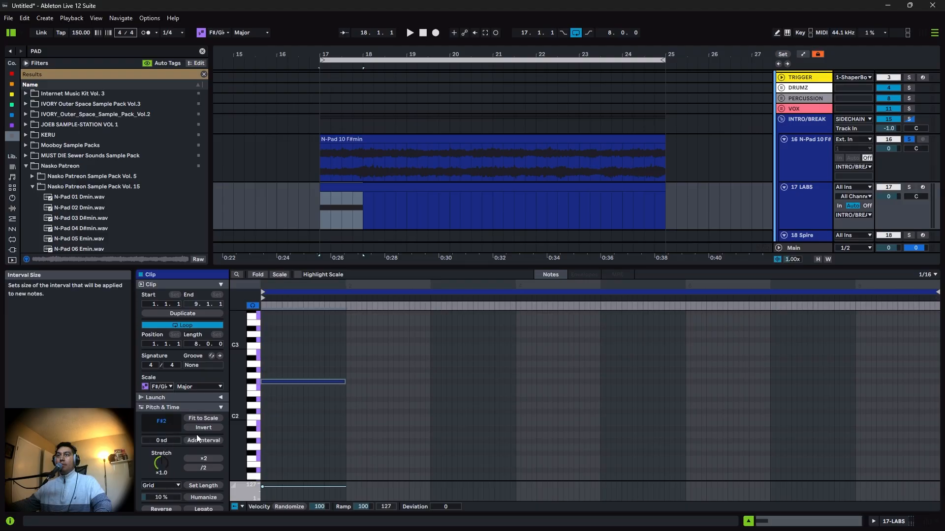
click(274, 384)
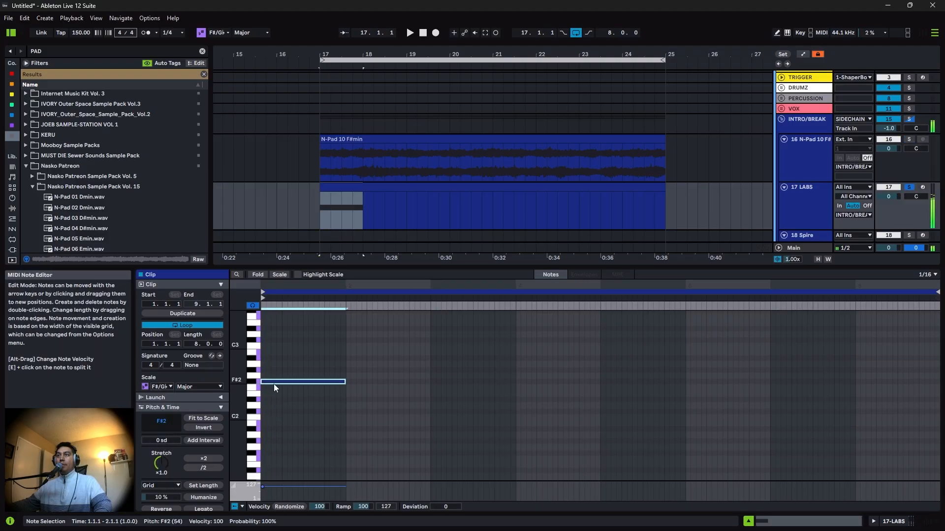
drag(345, 382, 422, 380)
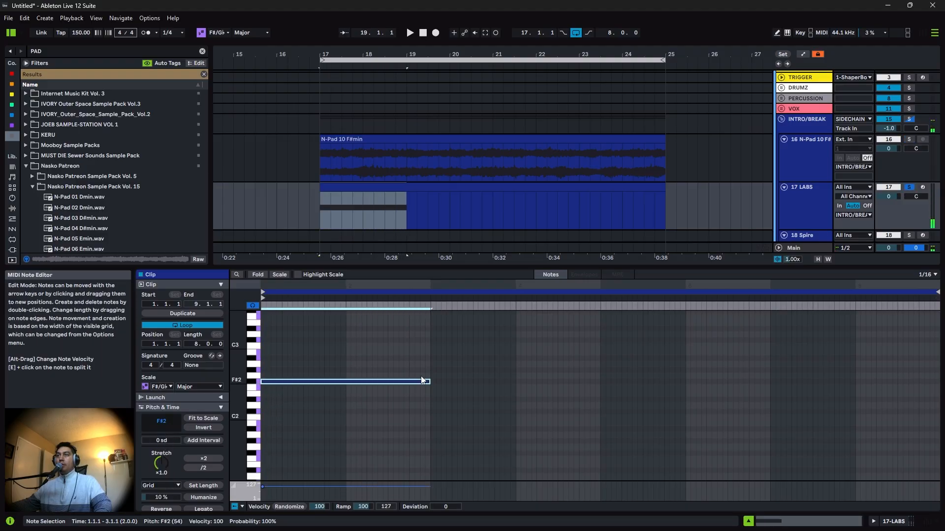
key(space)
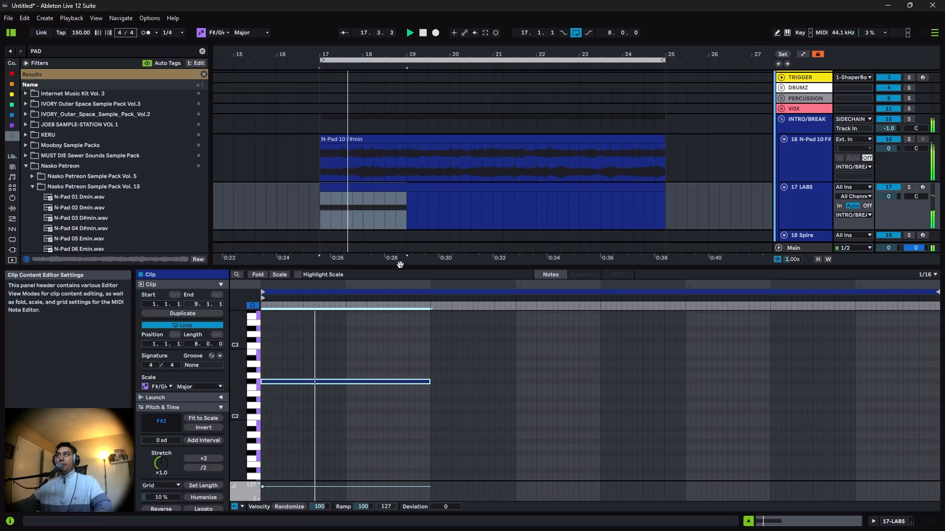
Clear the browser search and add EQ Eight from the red collection to the N-Pad 10 F#min track
click(791, 164)
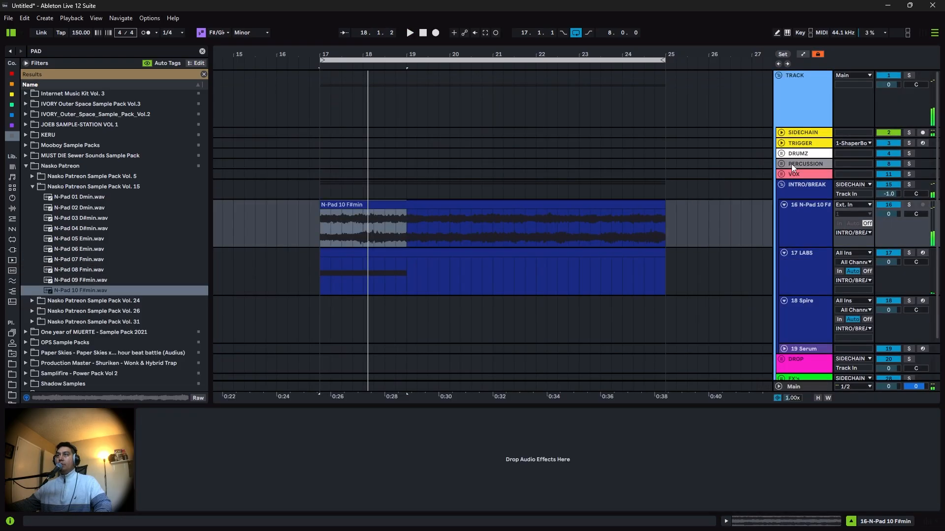
click(206, 52)
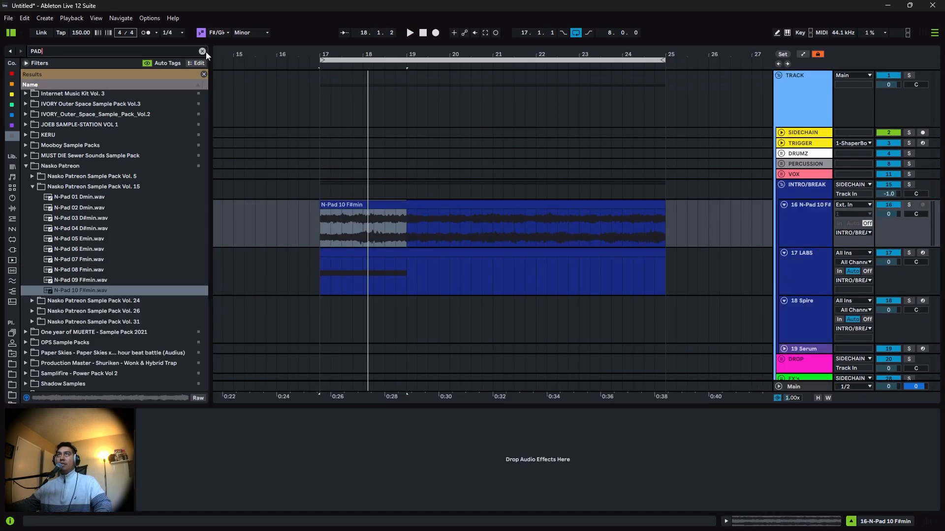
click(202, 51)
click(12, 74)
drag(54, 104, 290, 236)
click(319, 236)
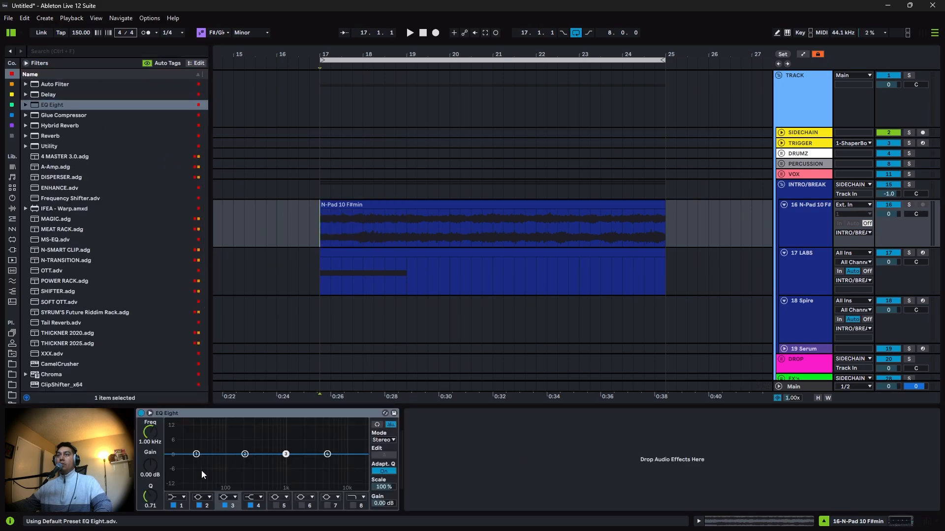
Make EQ Eight's band 1 a low cut at about 206 Hz with Q about 0.53 and audition the pad
click(183, 497)
click(177, 434)
drag(196, 461, 245, 466)
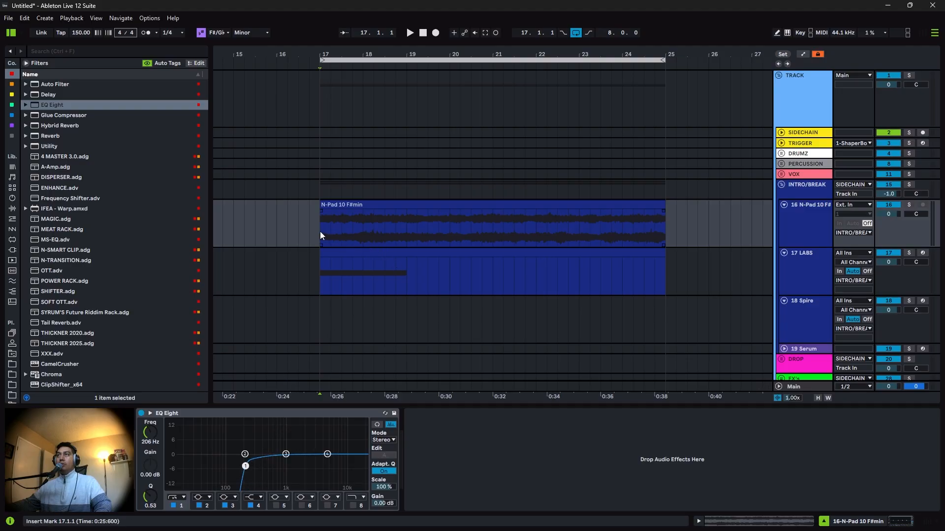
key(space)
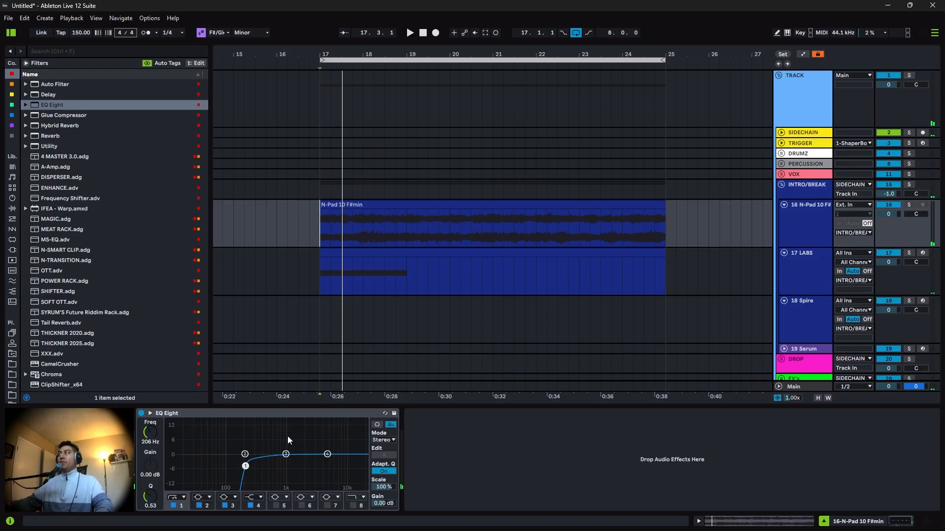
Open the LABS clip and transpose its F#2 note down two octaves to F#0
double_click(405, 252)
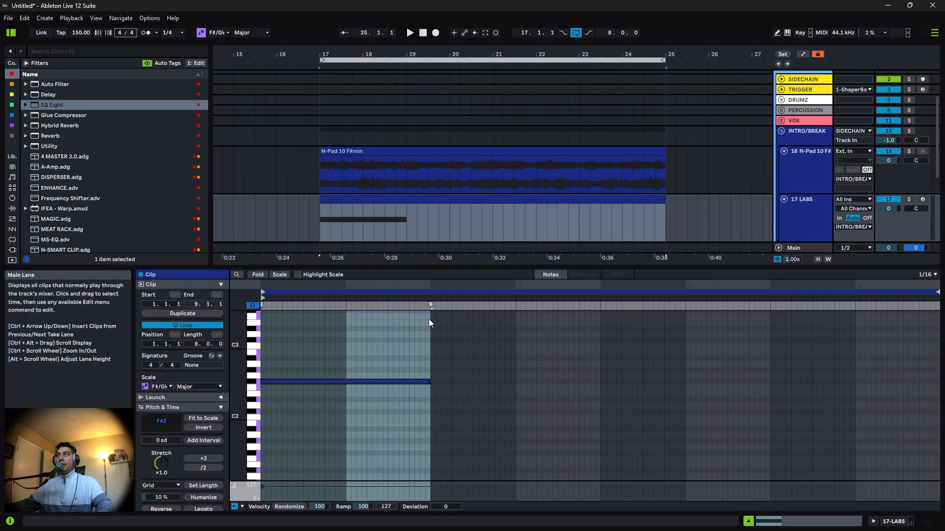
click(389, 382)
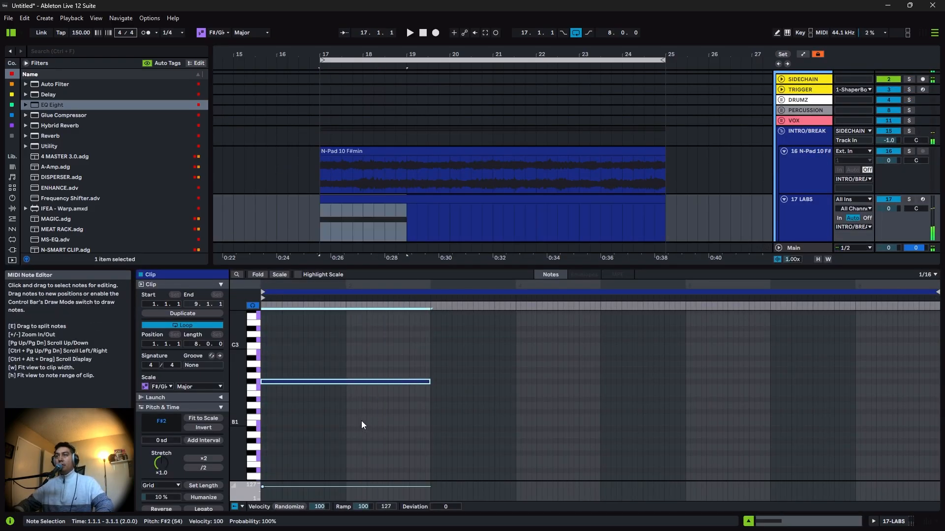
key(shift+Down)
scroll(371, 409, down, 3)
key(shift+Down)
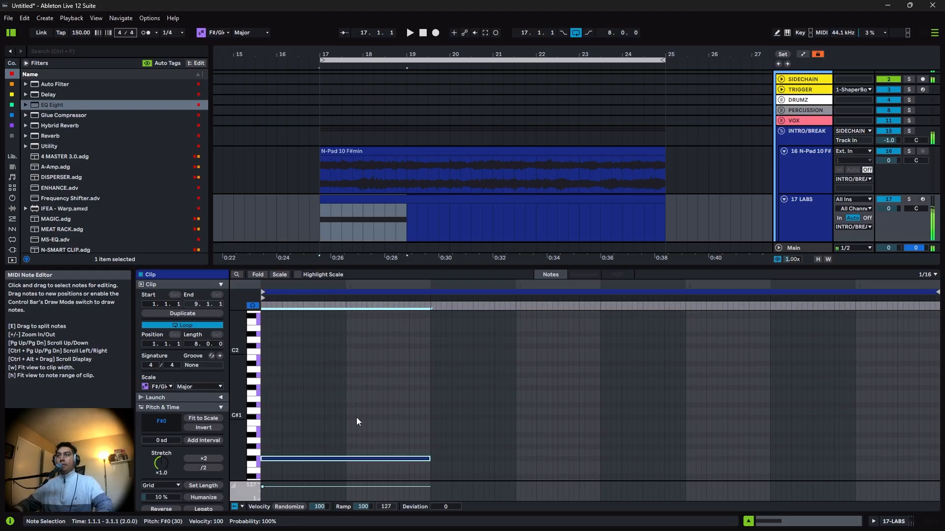
scroll(354, 418, down, 3)
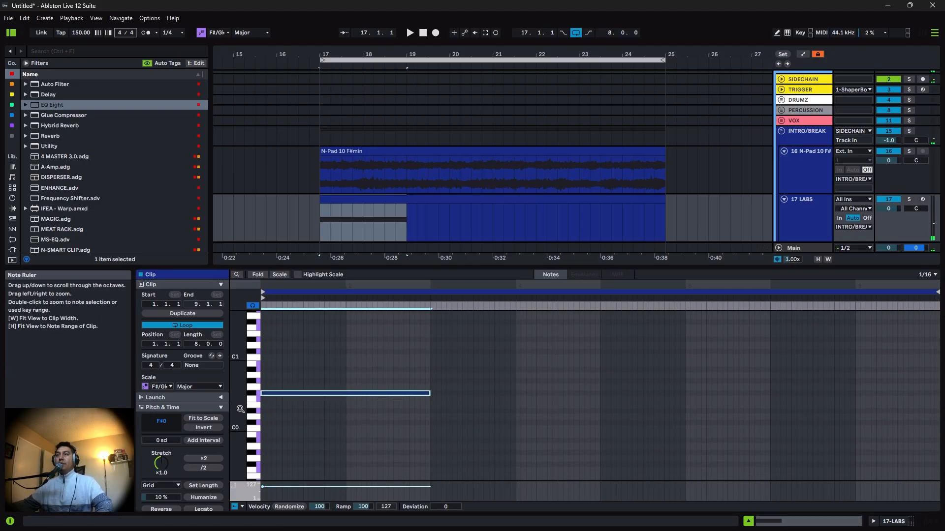
drag(239, 409, 241, 411)
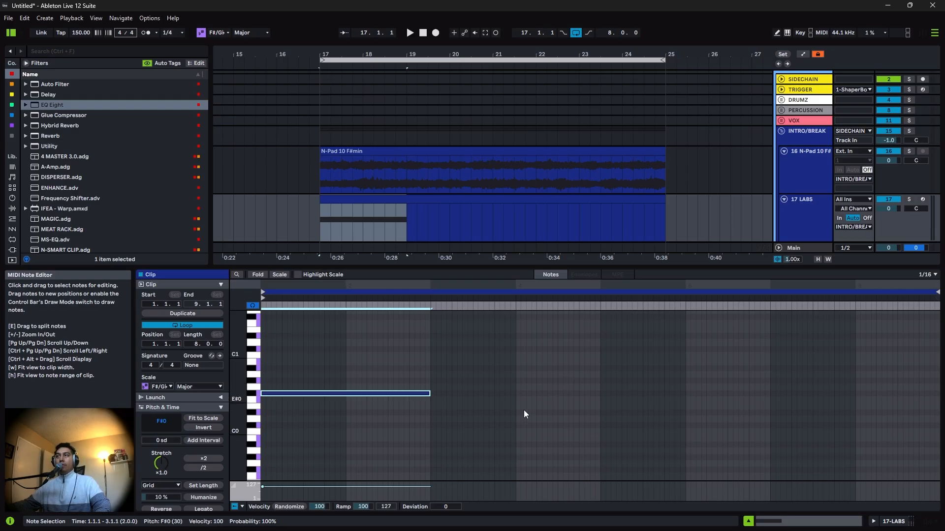
drag(241, 397, 243, 395)
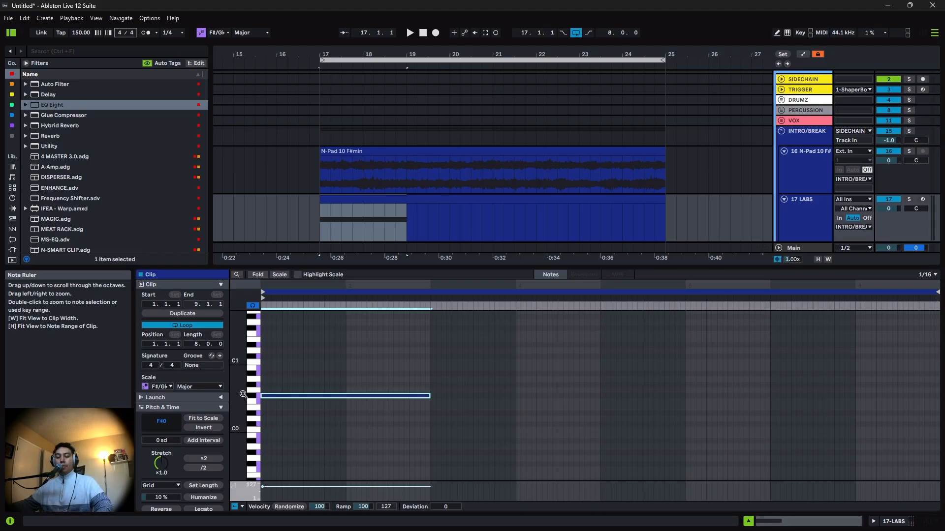
Switch to OBS to check the recording and audio levels, and minimise its window again
key(super)
mouse_move(319, 520)
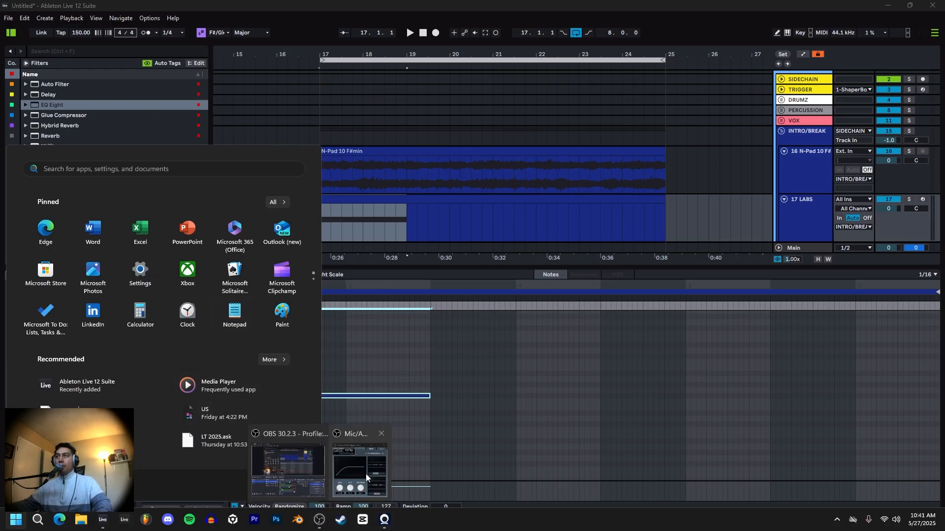
click(298, 469)
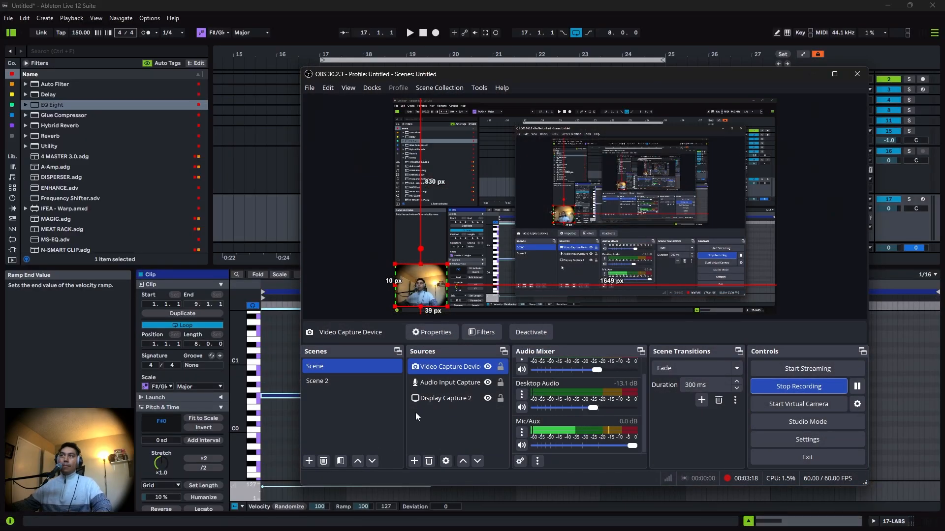
click(812, 74)
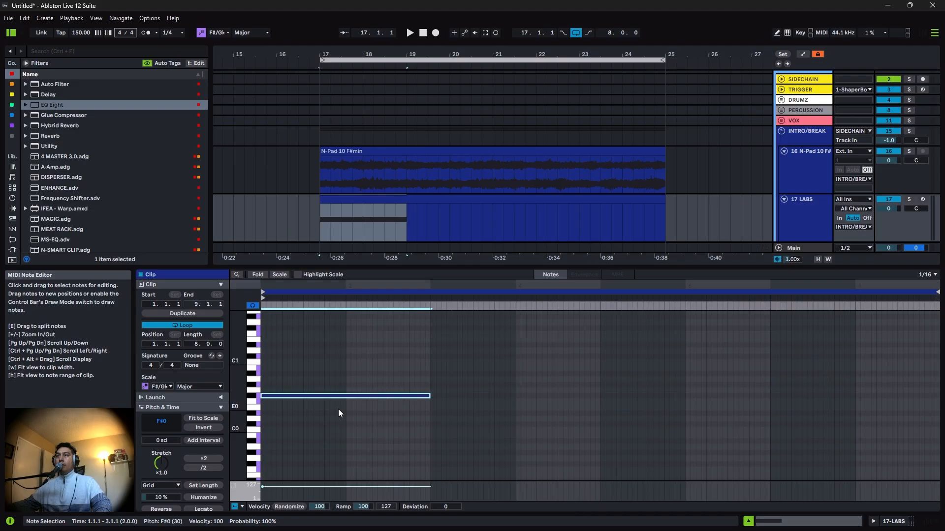
Put Live in full screen and audition the pad together with the F#0 note
click(335, 428)
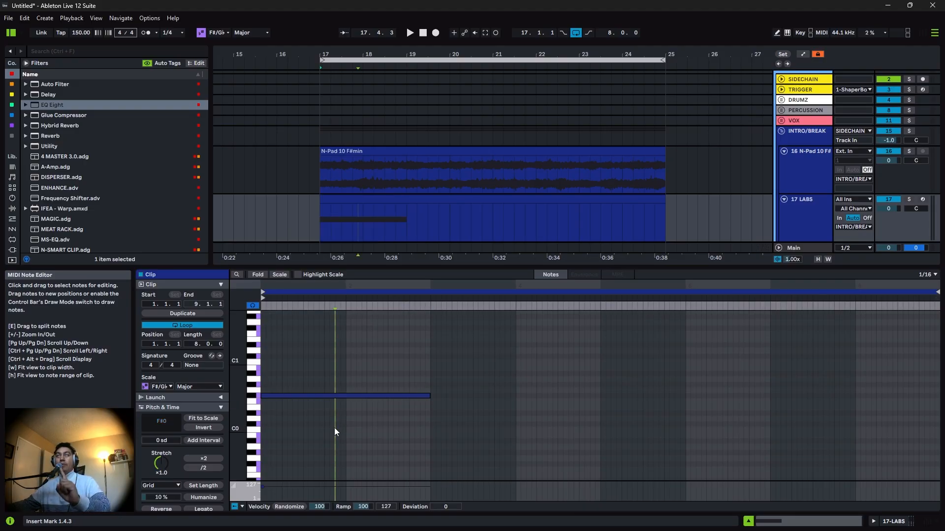
key(F11)
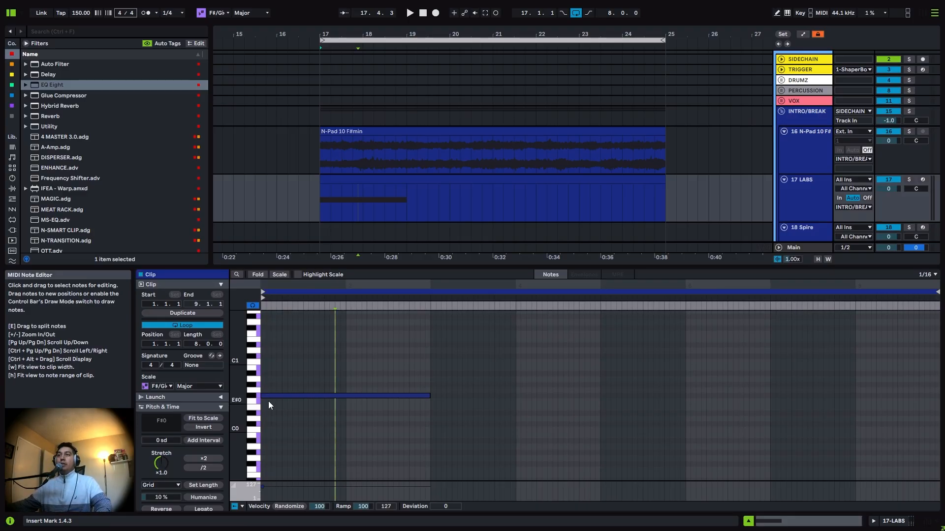
drag(238, 403, 230, 403)
key(space)
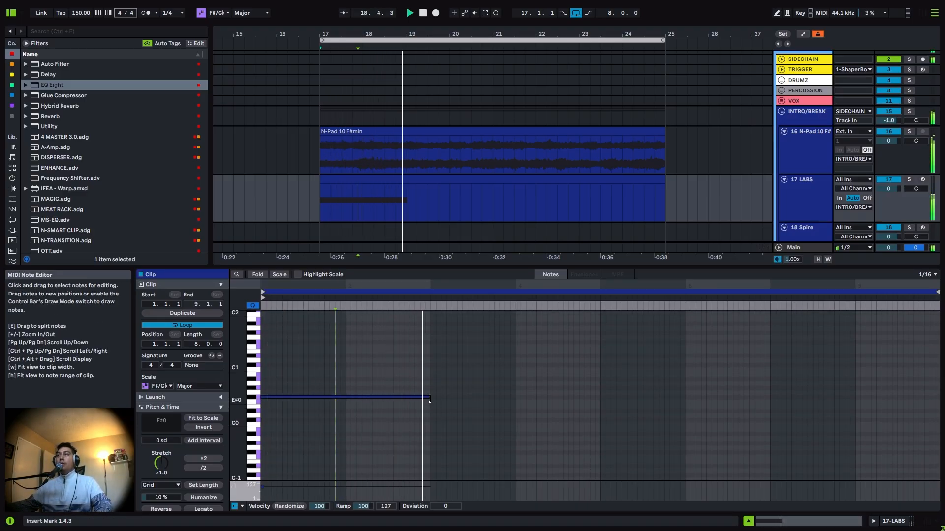
key(space)
Duplicate the F#0 note into bars 3–4 of the LABS clip and raise the copy three semitones to A0
click(286, 396)
key(ctrl+d)
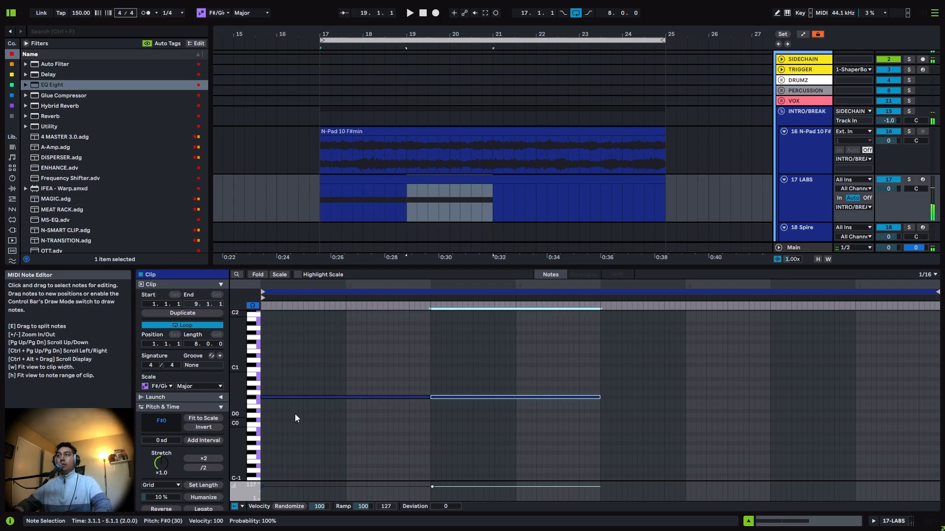
key(Up)
key(Up)
key(Up)
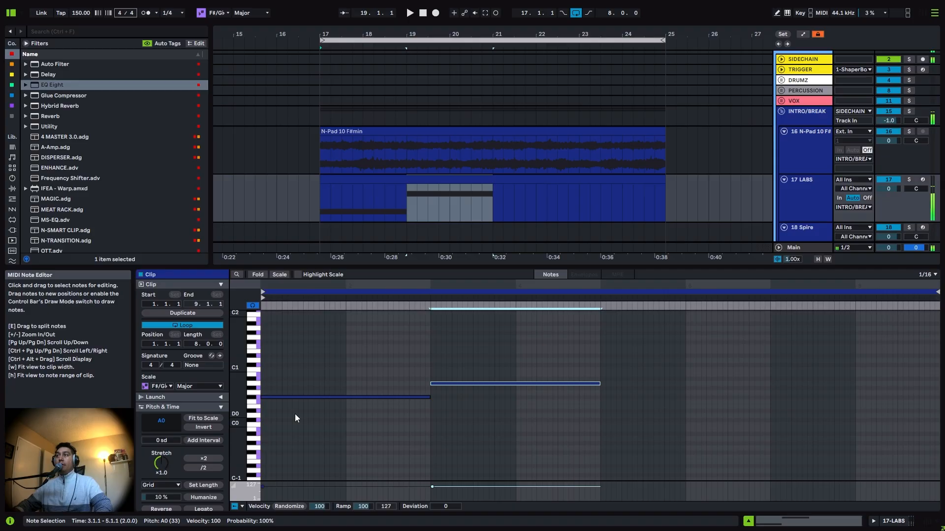
key(space)
click(432, 427)
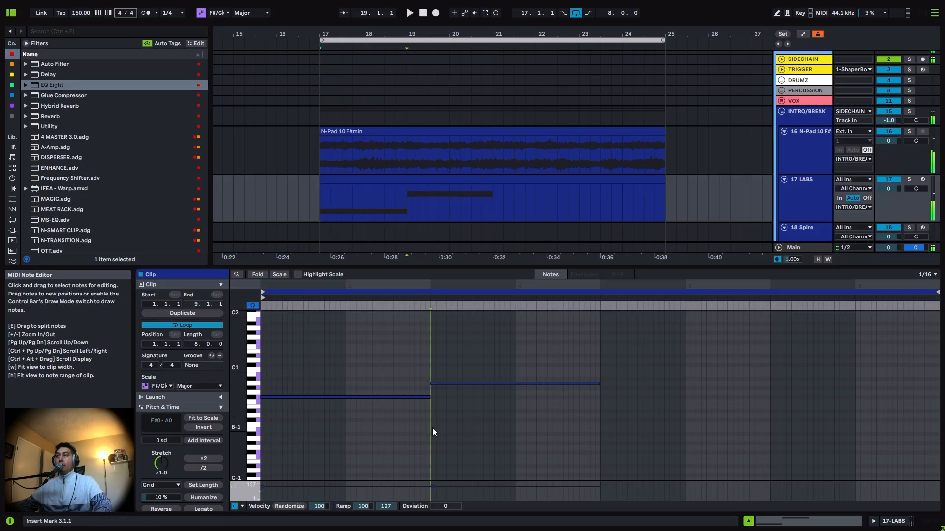
Copy the A0 note into bars 5–6 of the LABS clip at D1
click(459, 384)
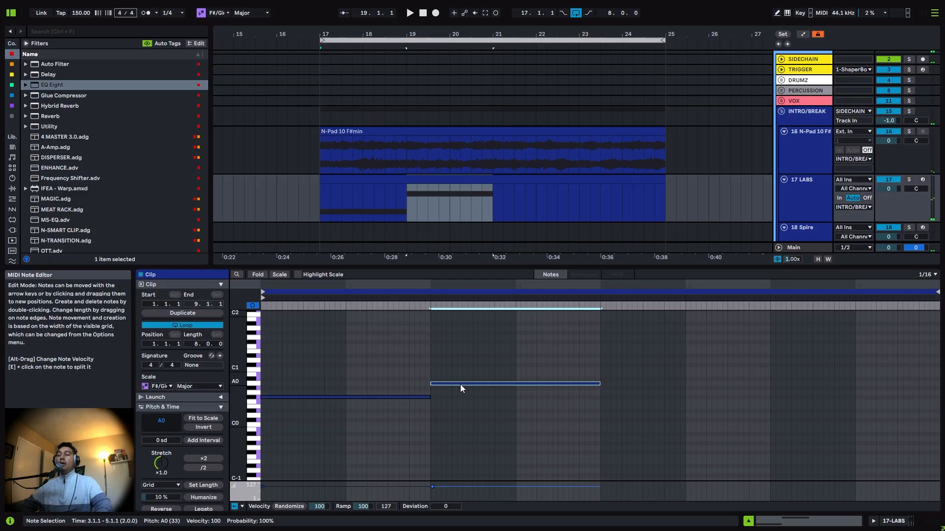
drag(461, 388, 612, 366)
drag(622, 358, 630, 362)
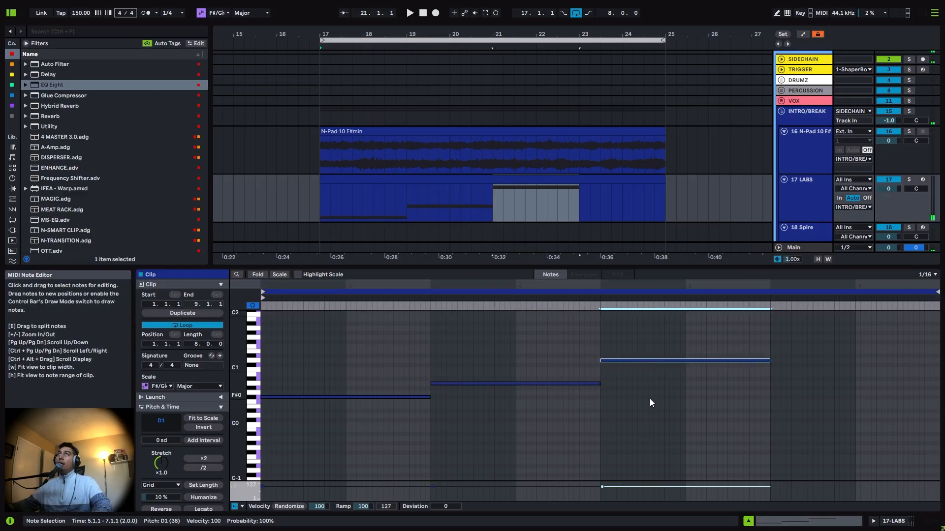
Duplicate the D1 note into bars 7–8 and raise the copy two semitones to E1
key(ctrl+d)
key(Up)
key(Up)
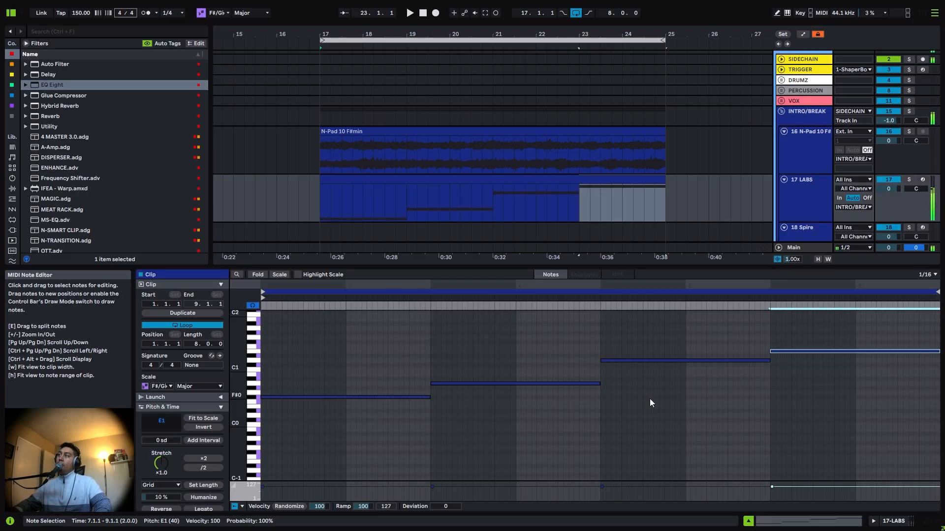
Lower the D1 and E1 notes of the LABS clip by one octave to D0 and E0
click(654, 360)
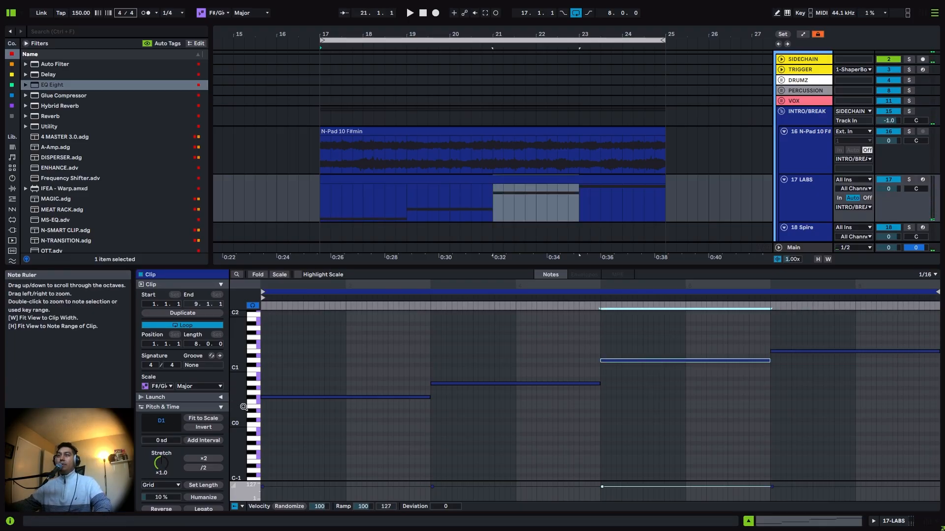
drag(238, 401, 231, 403)
mouse_move(424, 432)
mouse_down()
mouse_move(798, 319)
mouse_move(687, 406)
mouse_up()
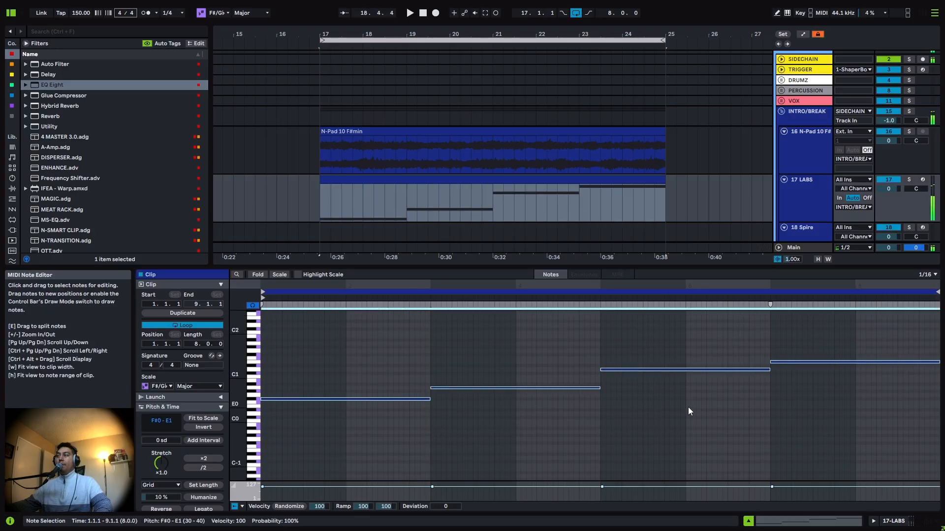
click(686, 408)
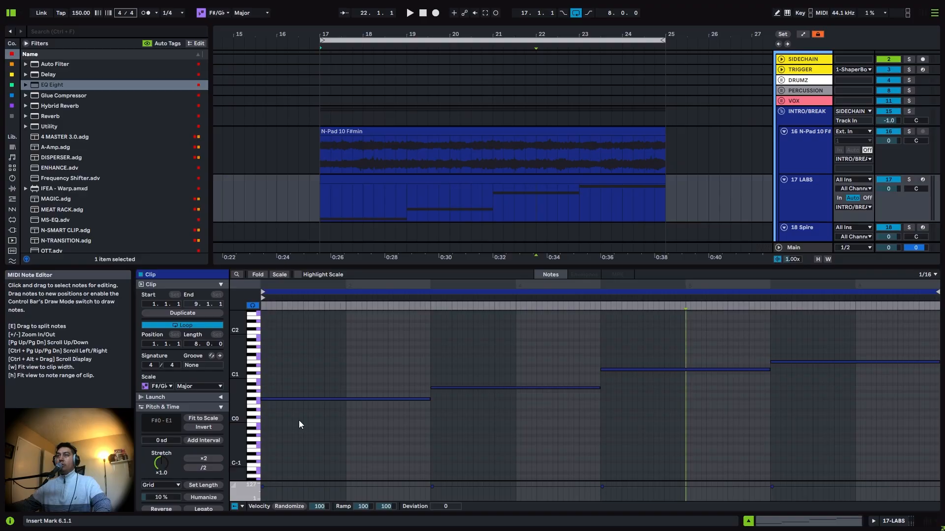
click(670, 370)
key(shift+Down)
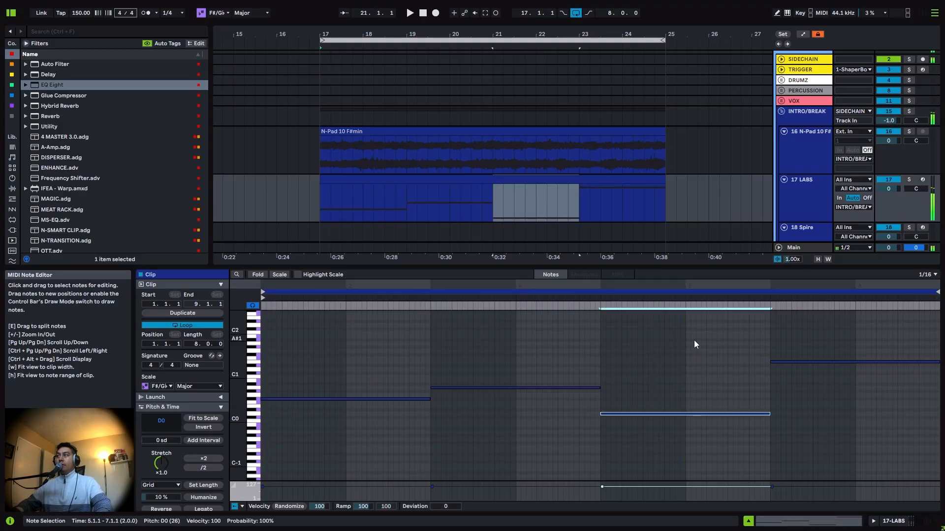
drag(748, 336, 810, 374)
key(shift+Down)
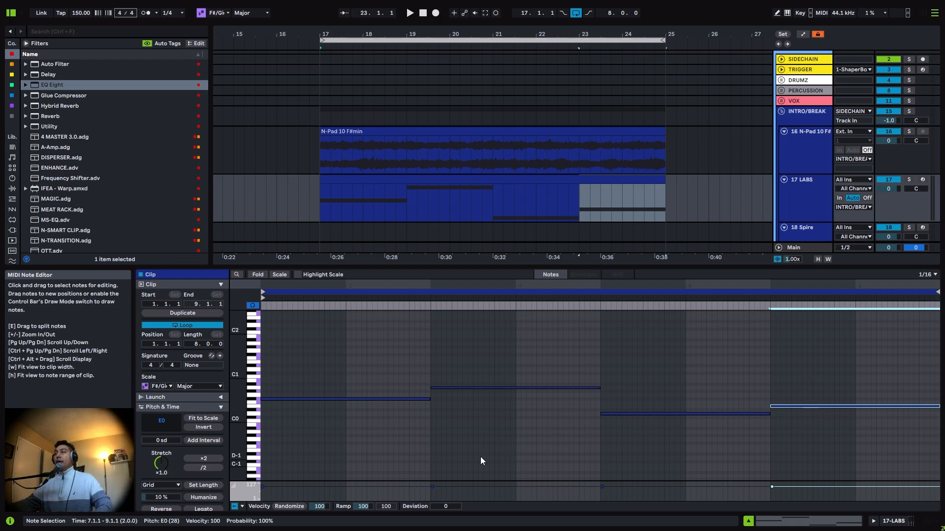
Solo the LABS track and audition the progression, jumping playback to the start of each note
click(263, 432)
key(space)
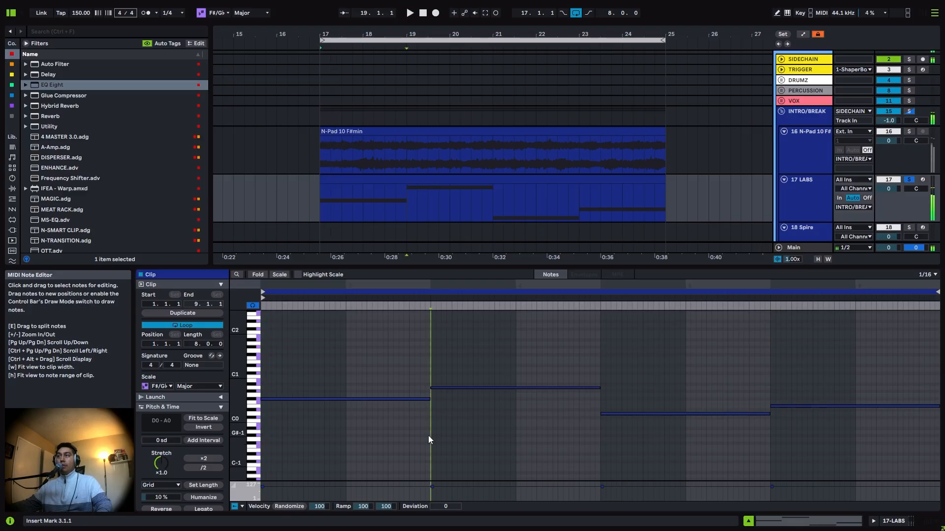
click(596, 445)
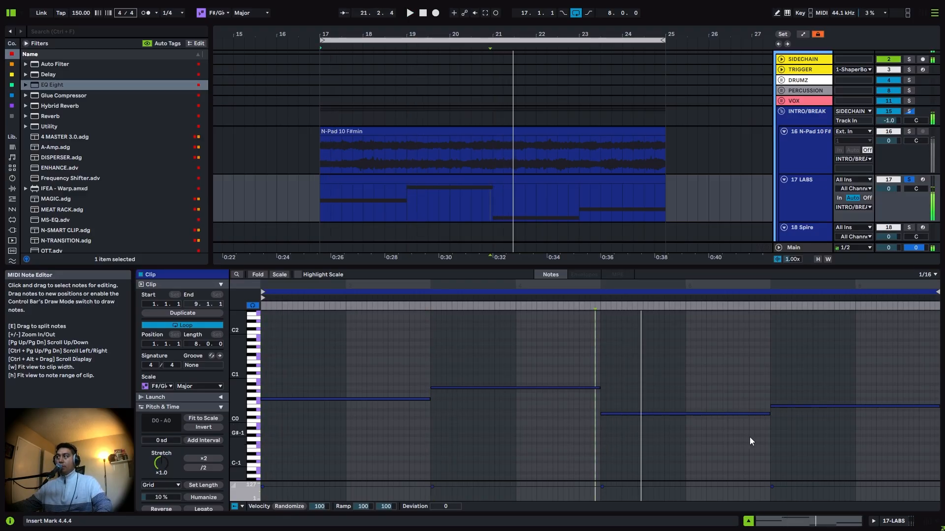
click(771, 443)
key(space)
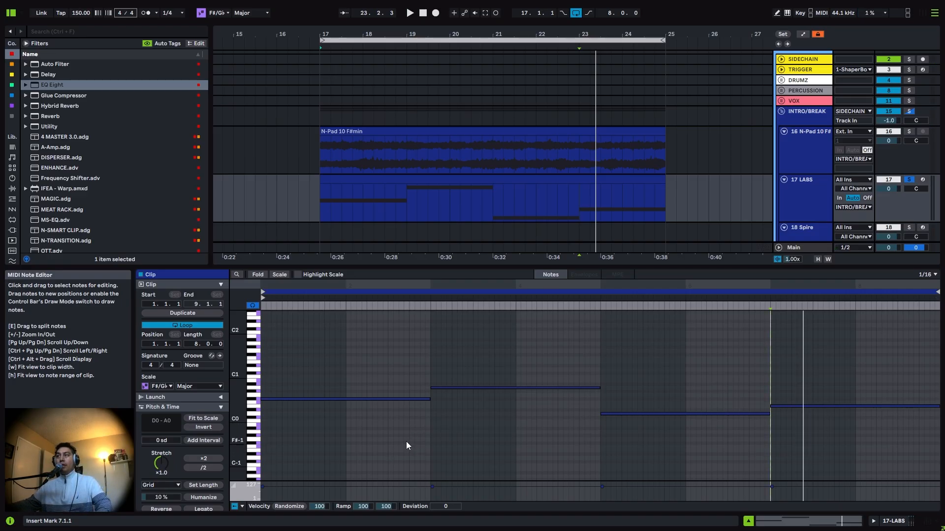
Copy all four LABS notes one octave higher so that the progression is doubled in octaves
key(ctrl+a)
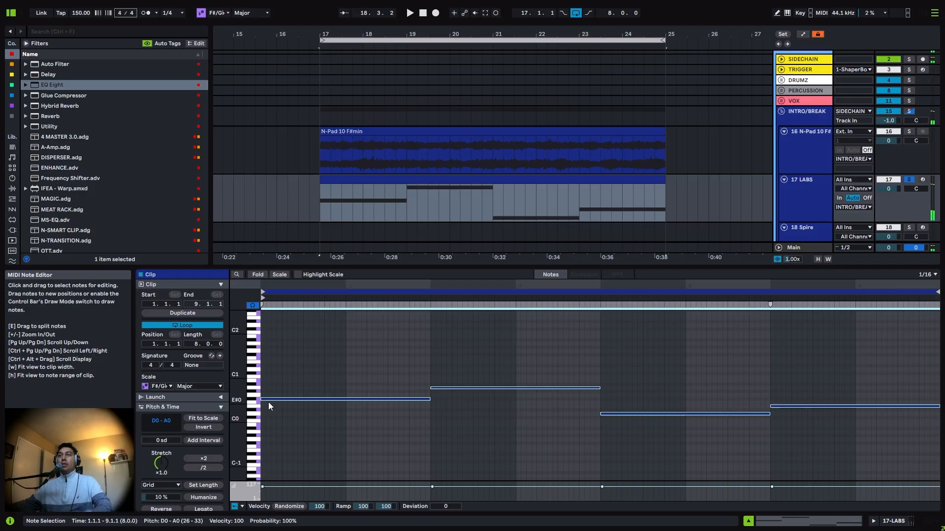
drag(265, 398, 266, 395)
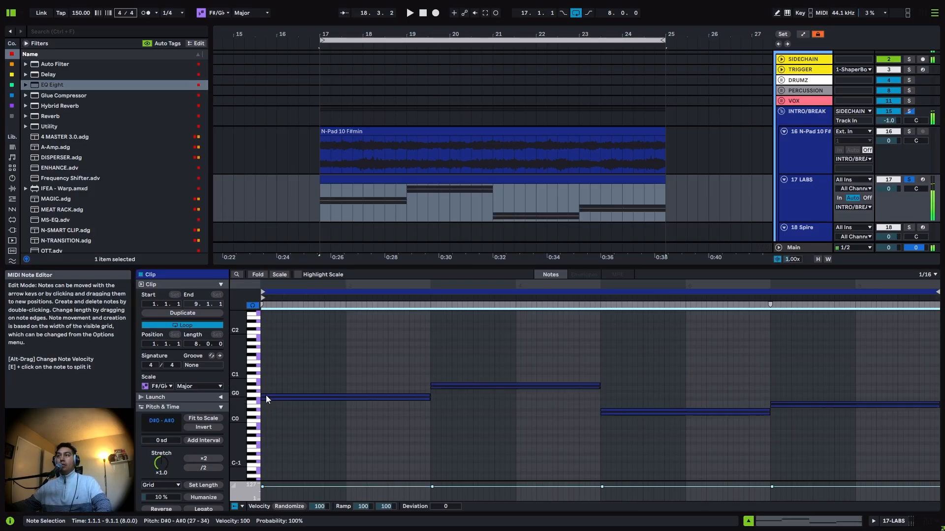
key(shift+Up)
key(Down)
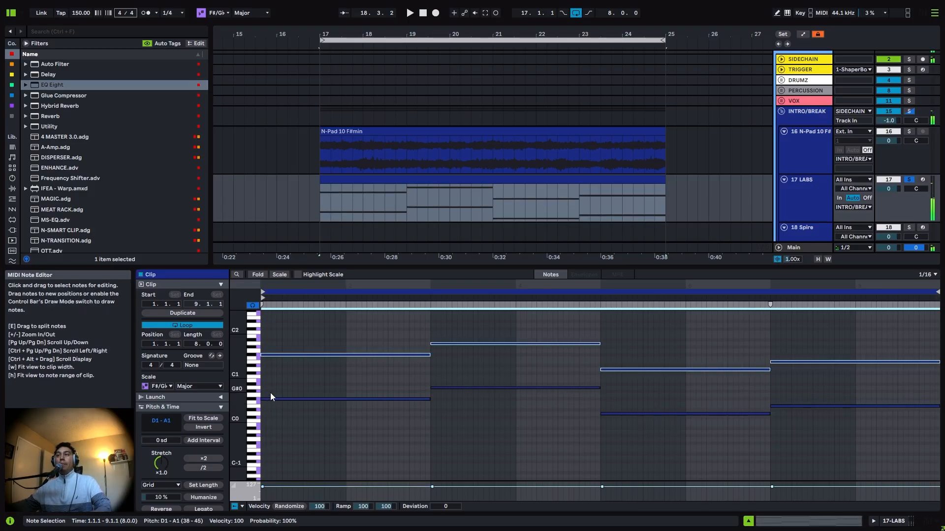
Audition the octave pairs in the LABS clip one after another
drag(369, 441, 360, 295)
drag(497, 407, 502, 327)
drag(682, 458, 687, 329)
drag(851, 429, 847, 336)
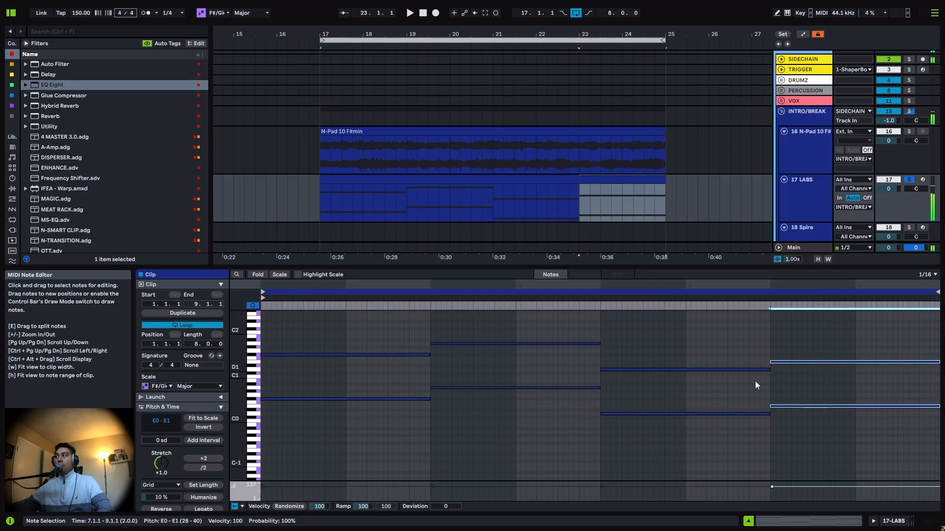
scroll(615, 383, up, 5)
drag(238, 398, 233, 389)
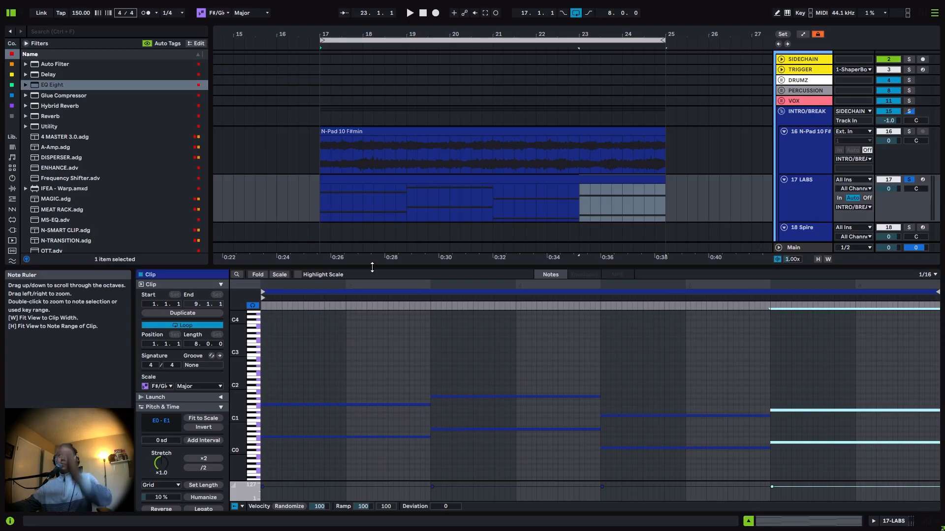
Select the N-Pad 10 F#min clip and solo its track
click(369, 142)
click(362, 131)
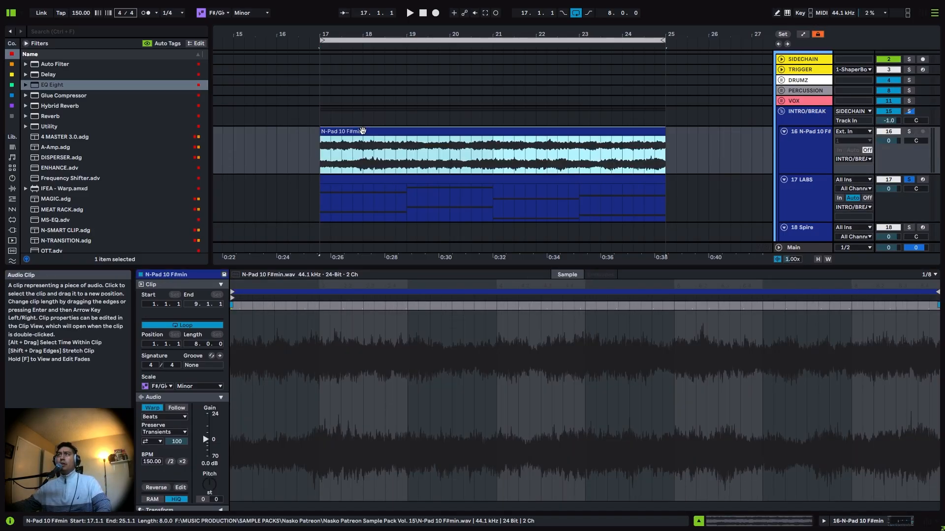
key(s)
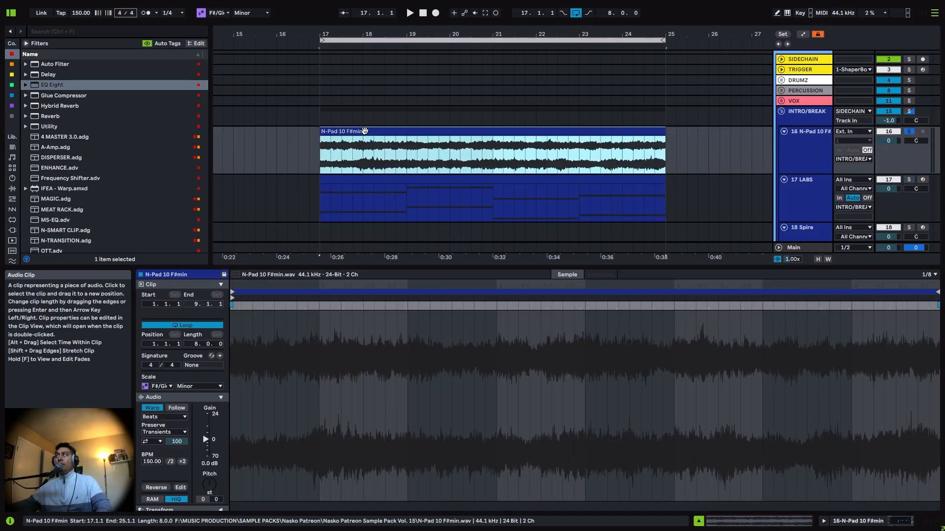
Audition the soloed N-Pad 10 F#min clip from bar 17 in several short passes
key(space)
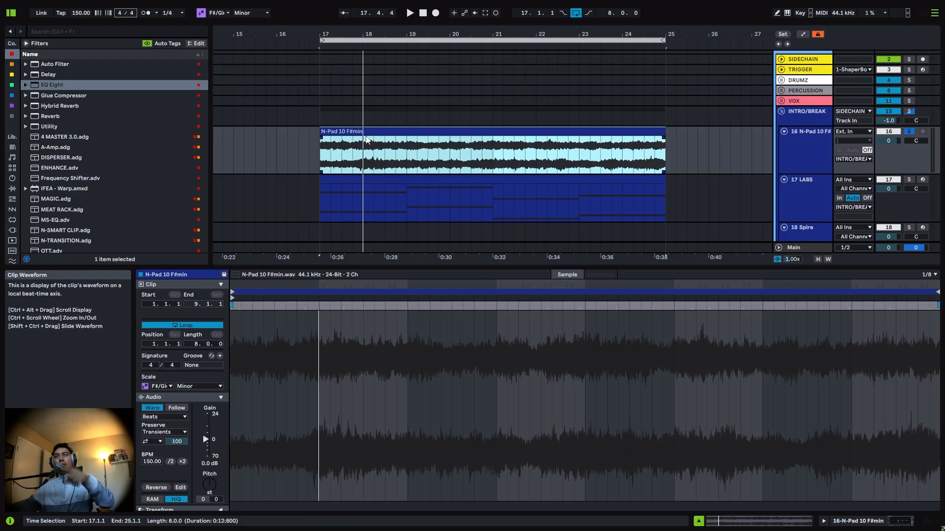
drag(328, 154, 356, 156)
click(333, 131)
key(space)
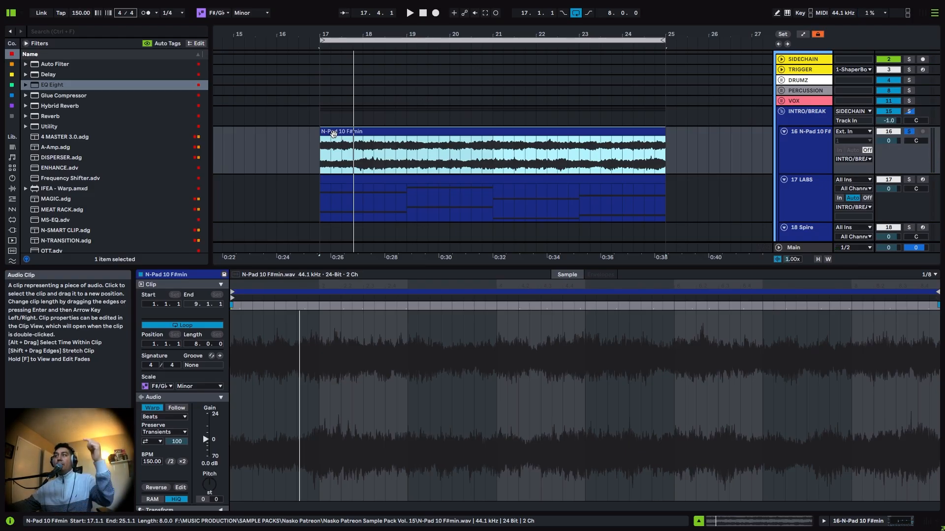
key(space)
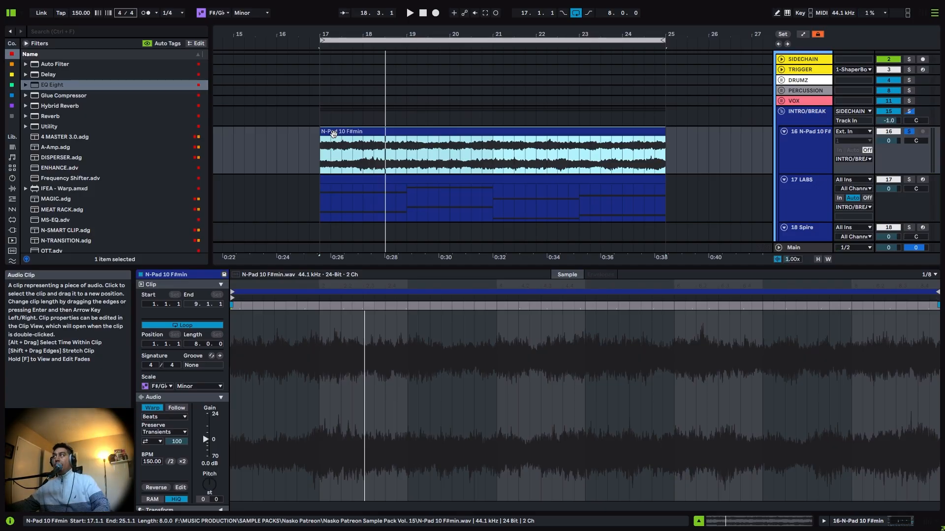
key(space)
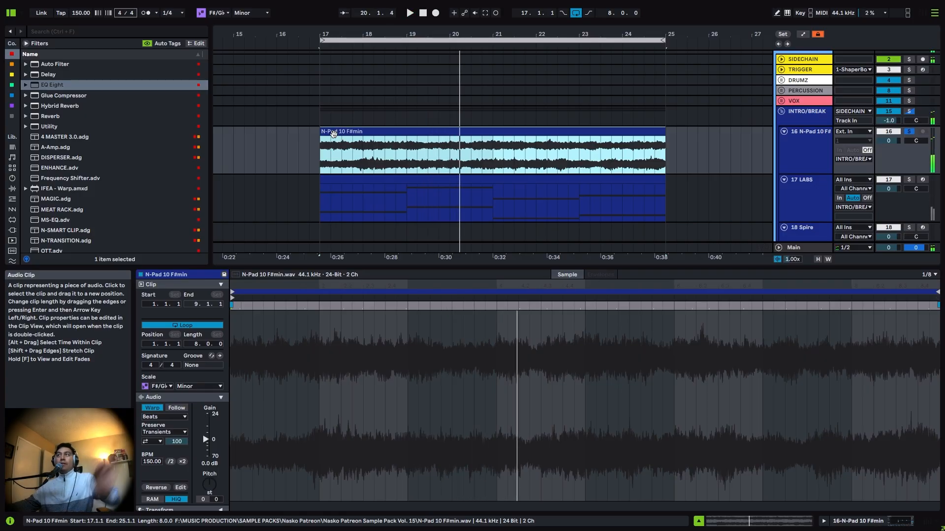
Open the LABS clip for note editing with its track soloed, and set the clip's scale to F# Minor
click(798, 193)
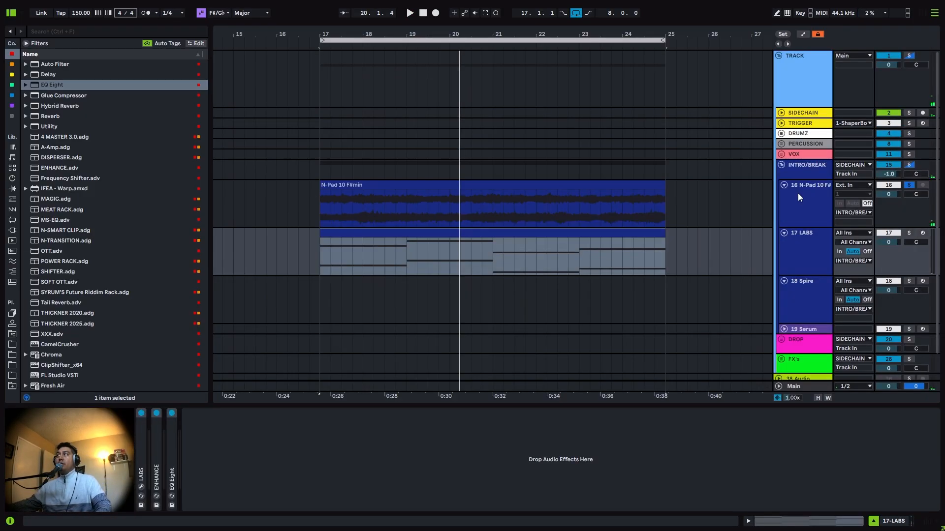
double_click(518, 229)
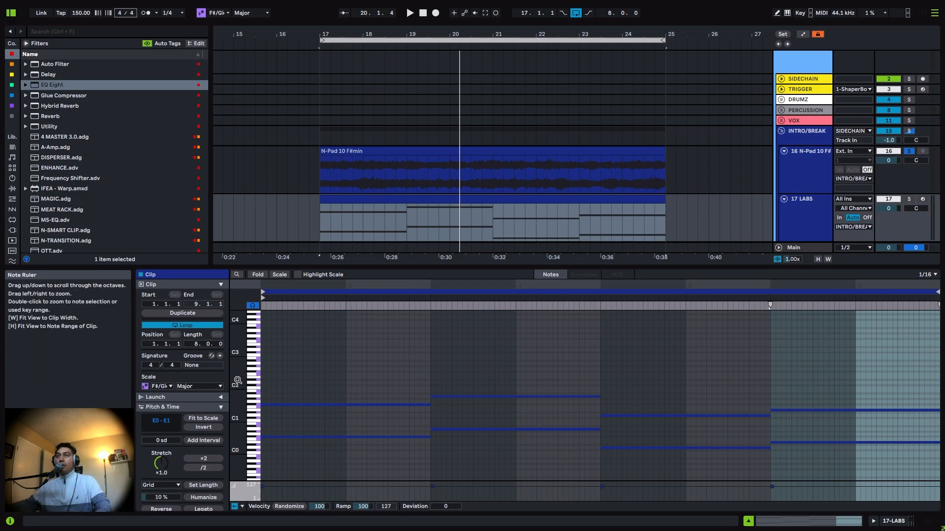
drag(239, 380, 258, 380)
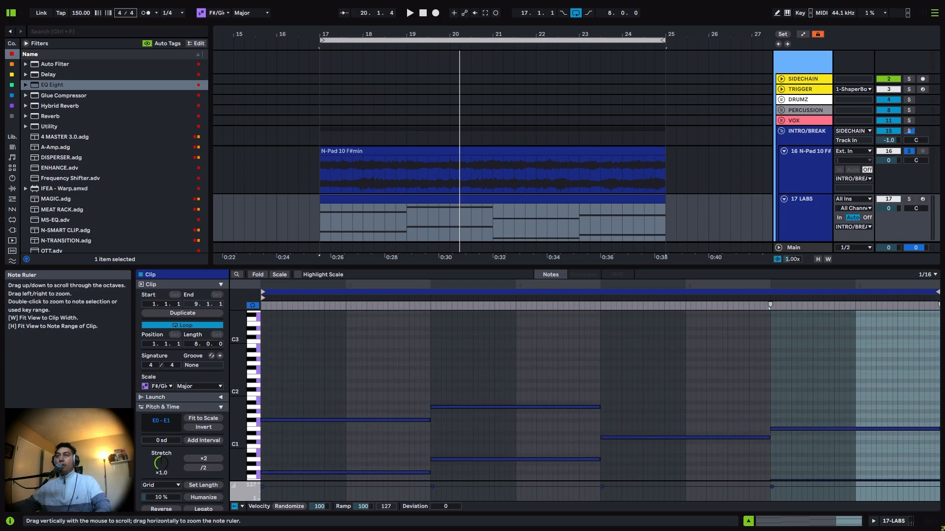
click(257, 364)
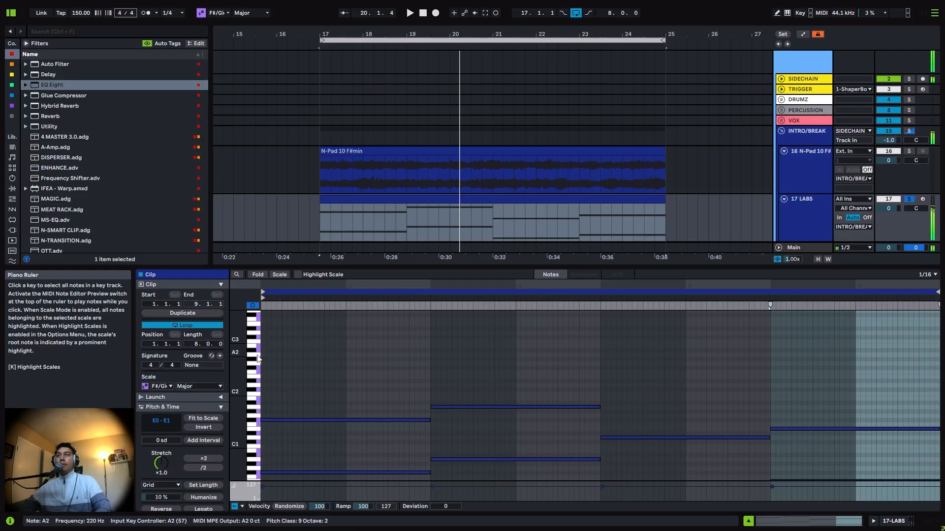
key(space)
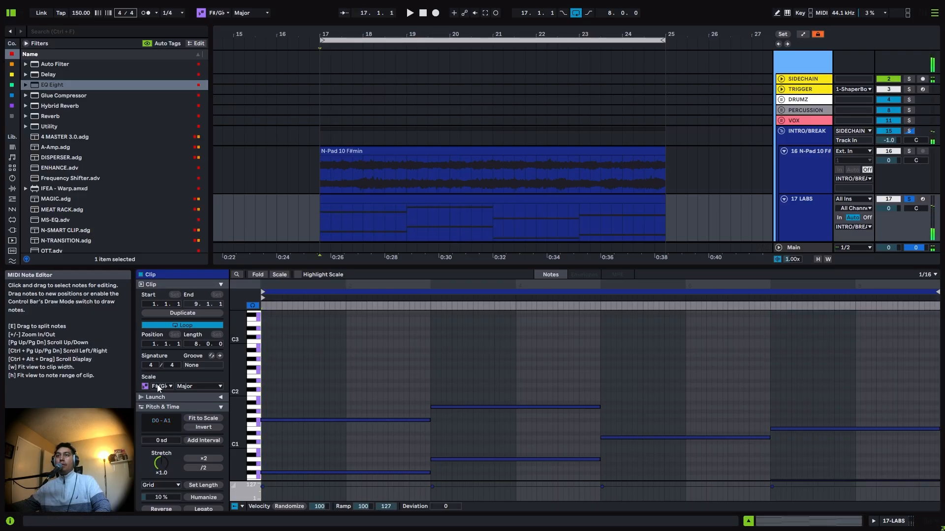
click(179, 386)
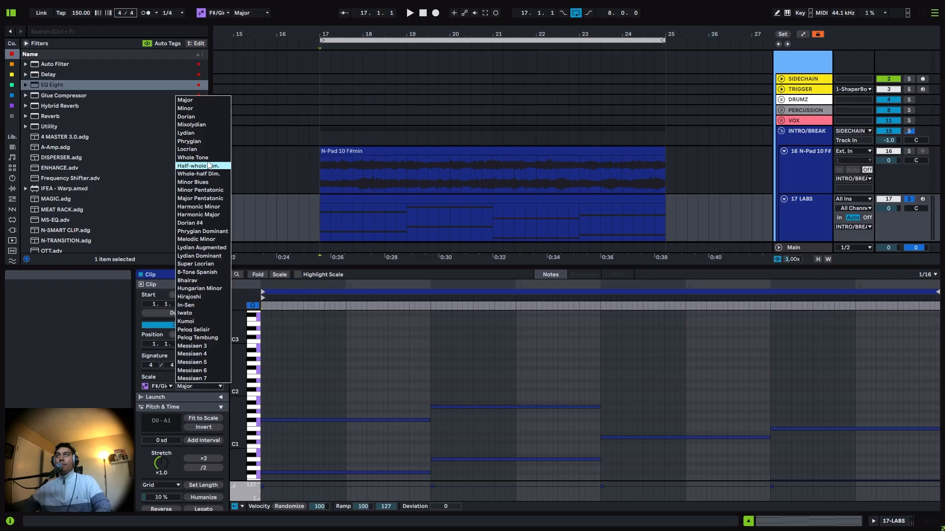
click(190, 109)
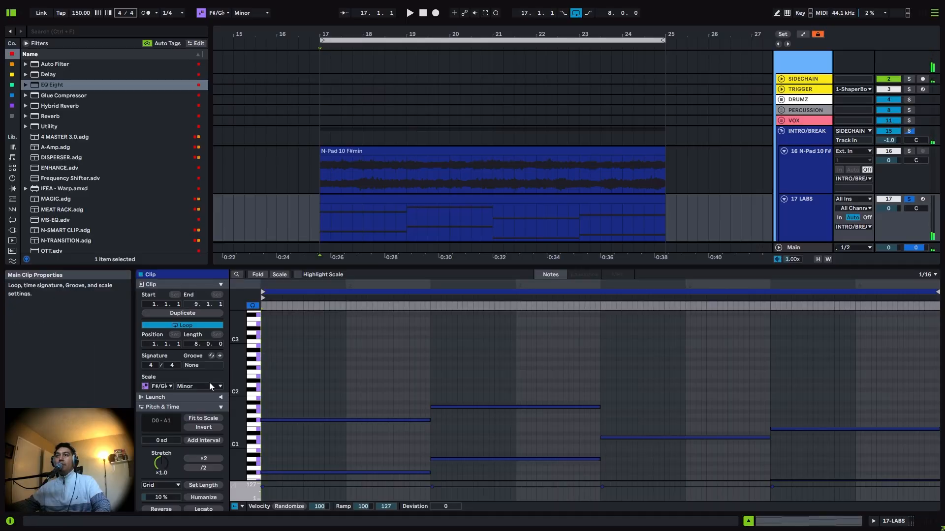
Add an A2 note across the first two bars above the F# octave pair and audition it
double_click(265, 354)
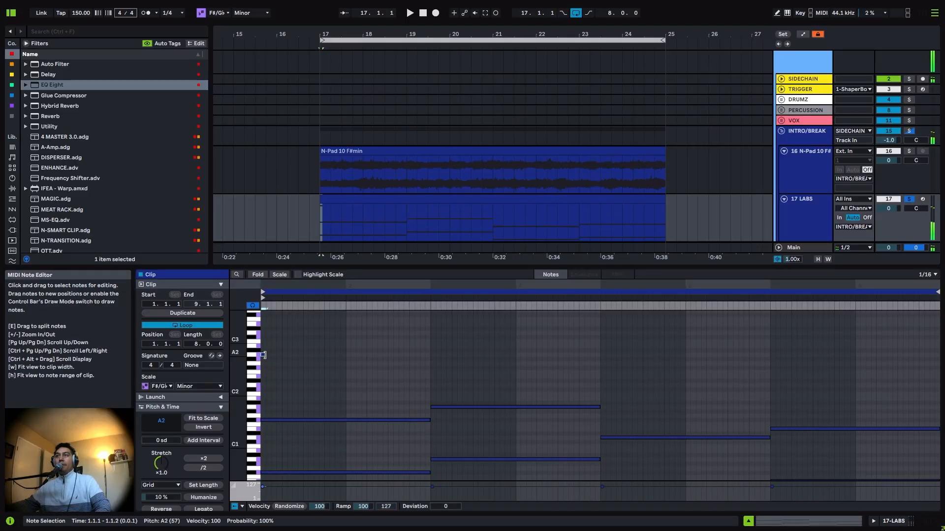
drag(266, 355, 435, 352)
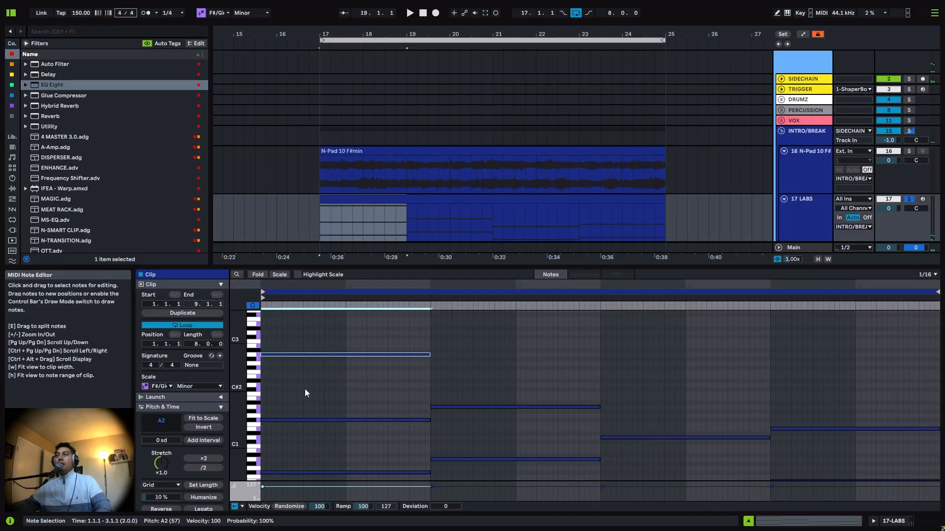
drag(245, 392, 307, 388)
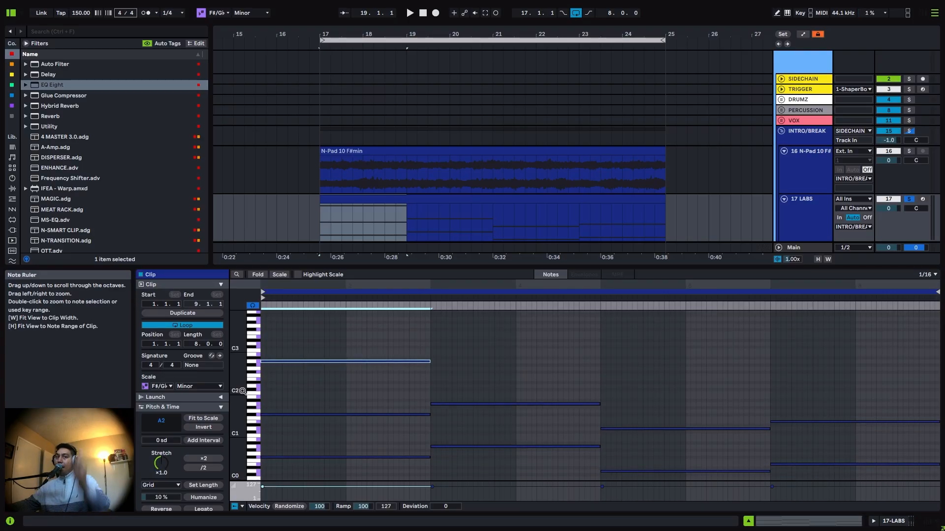
key(space)
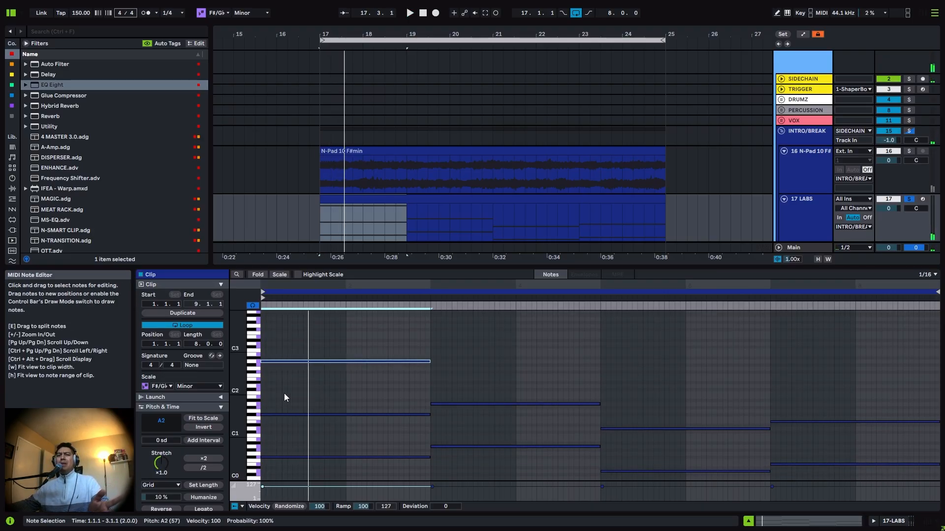
drag(239, 390, 236, 382)
key(space)
key(space)
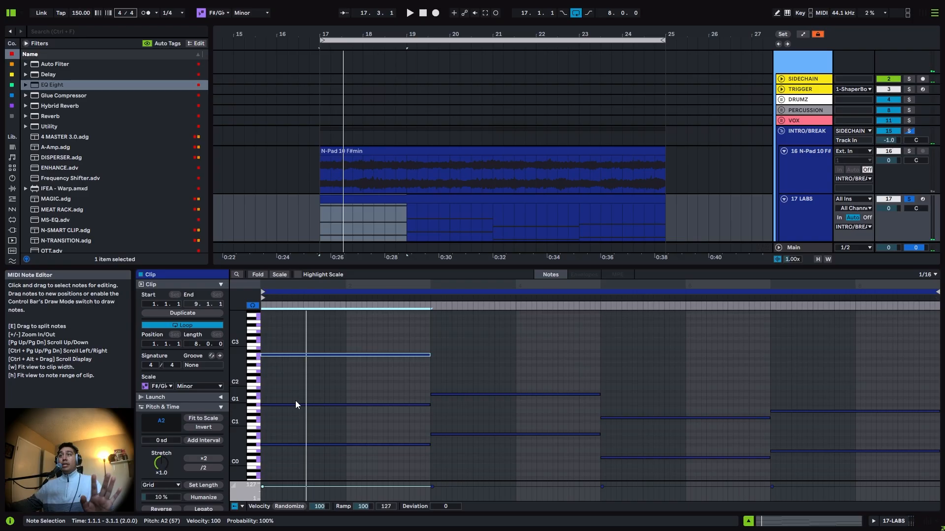
Compare the first chord with the second octave pair by playing each start and selecting their bass notes in turn
drag(341, 466, 740, 350)
click(739, 350)
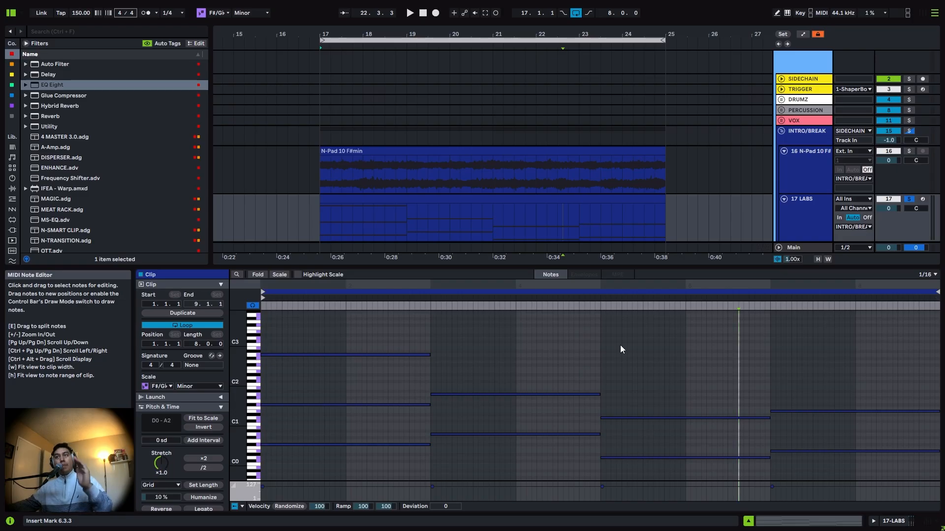
click(344, 355)
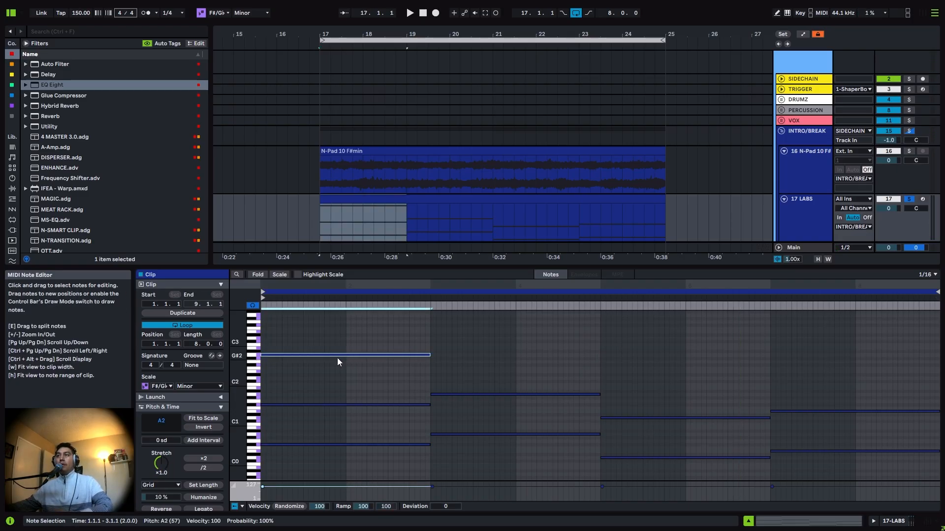
key(space)
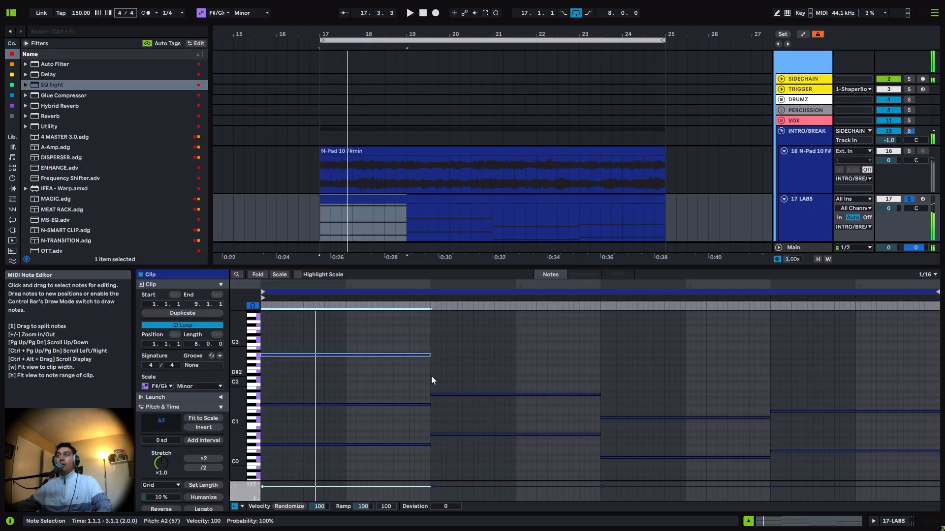
key(space)
click(431, 376)
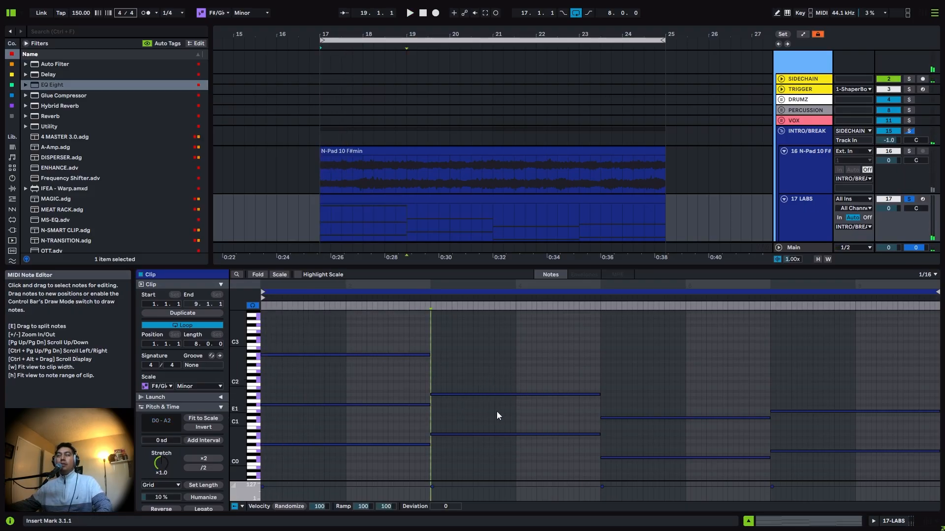
key(space)
key(space)
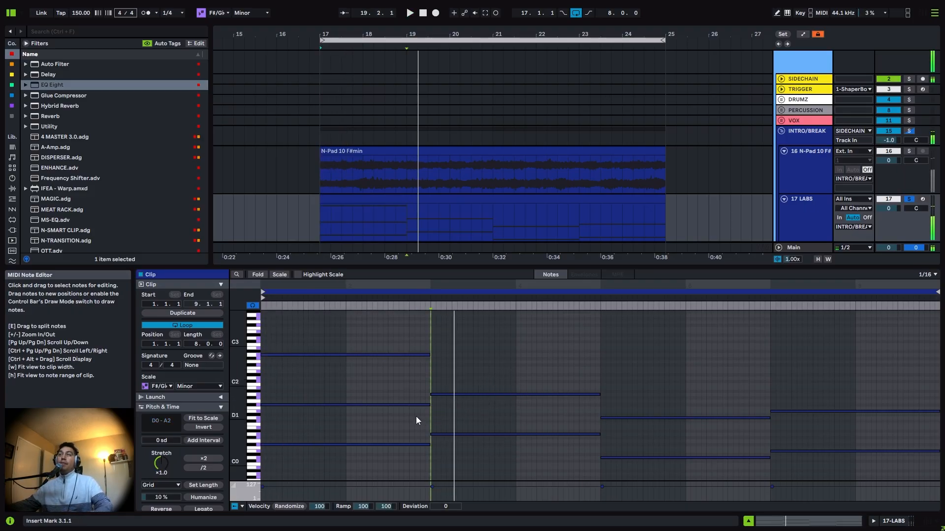
click(393, 446)
drag(394, 445, 391, 345)
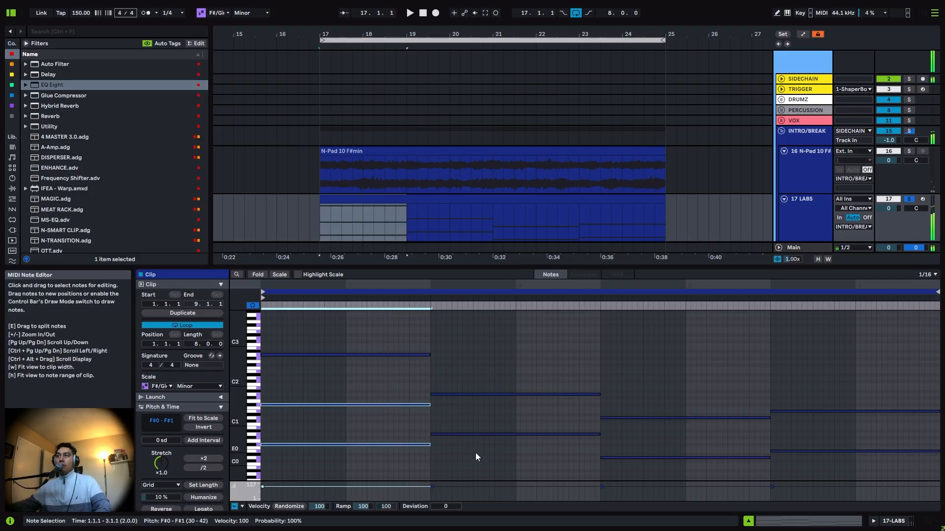
drag(475, 452, 468, 378)
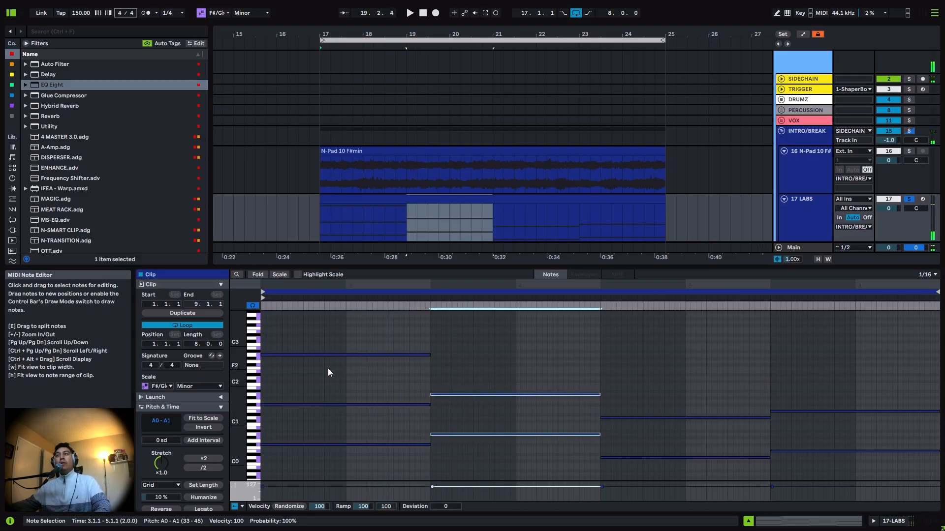
Duplicate the A2 note over the second octave pair, raise the copy to B2 and audition the change
click(338, 355)
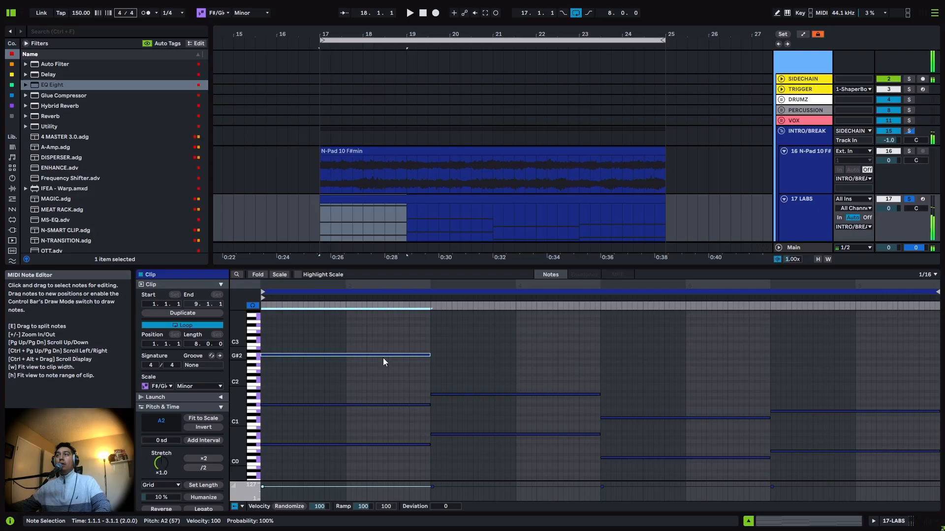
key(ctrl+d)
key(Up)
key(Up)
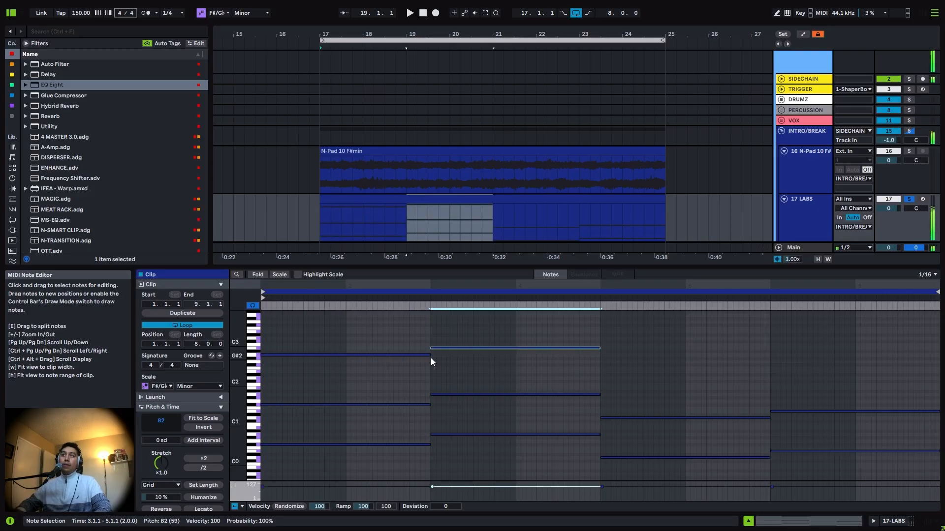
click(433, 373)
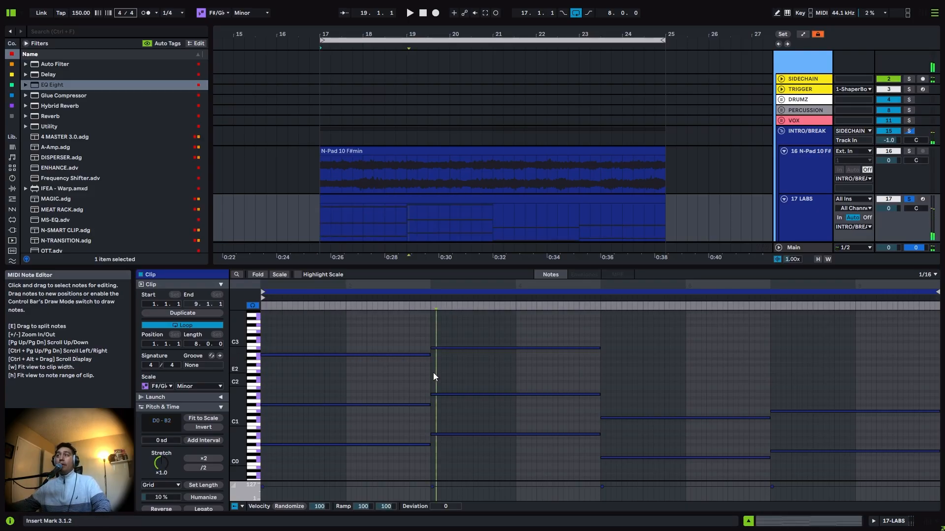
key(space)
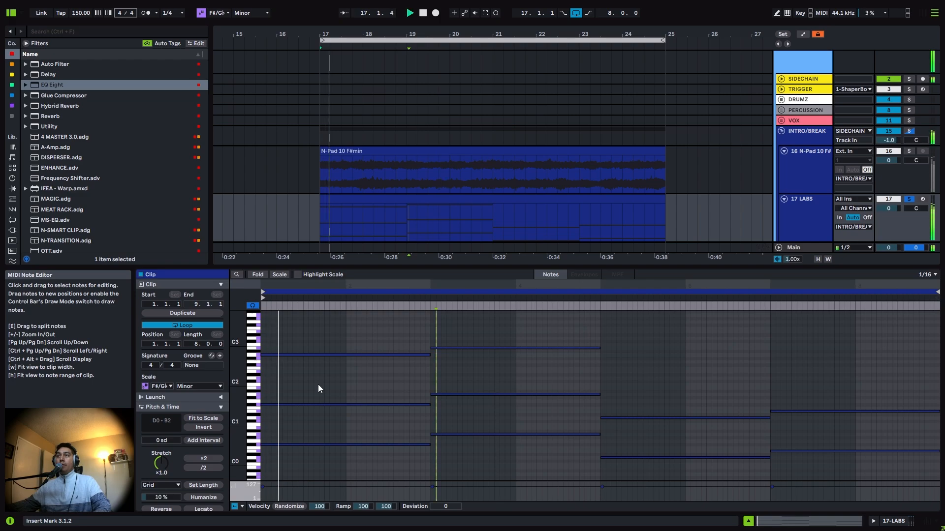
Raise the upper note of the second chord to C#3 and play the first two chords
click(439, 348)
key(Up)
key(Up)
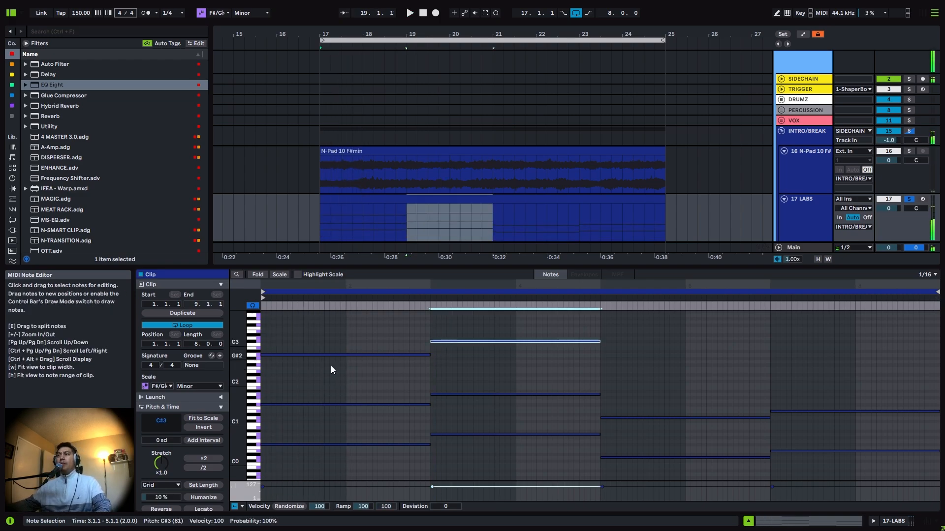
key(space)
click(367, 376)
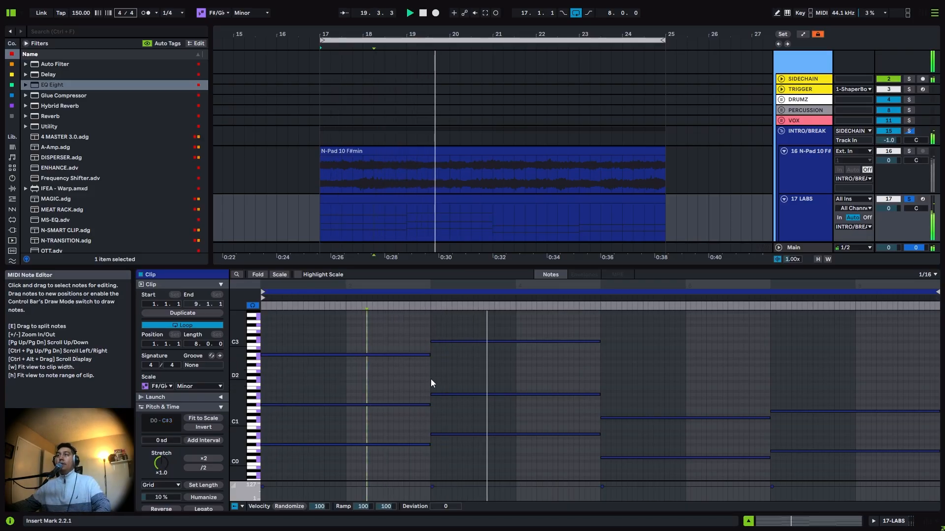
key(space)
Examine how the upper notes relate to the octave pairs by selecting those of the first three chords in turn
click(468, 341)
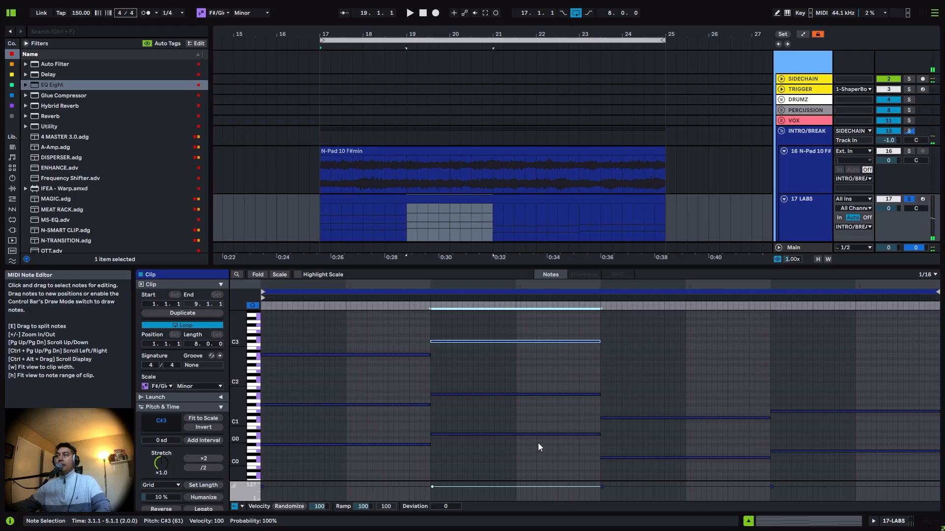
scroll(541, 442, down, 1)
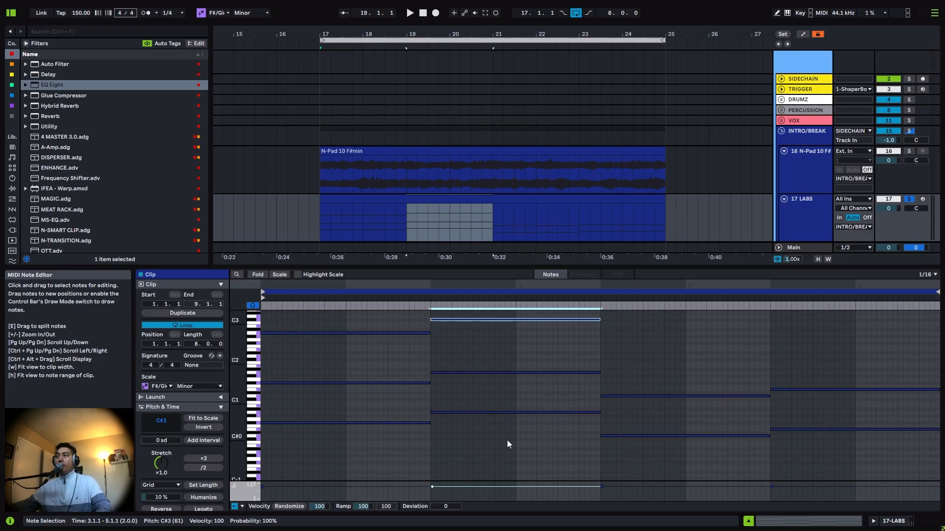
drag(536, 436, 517, 332)
drag(389, 442, 394, 354)
drag(509, 440, 529, 360)
drag(612, 444, 635, 358)
scroll(426, 377, up, 1)
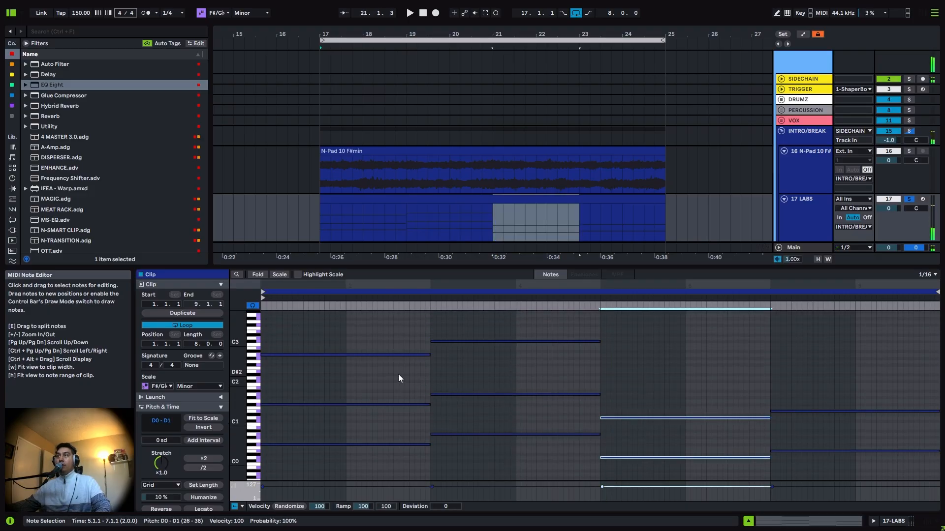
drag(384, 376, 387, 326)
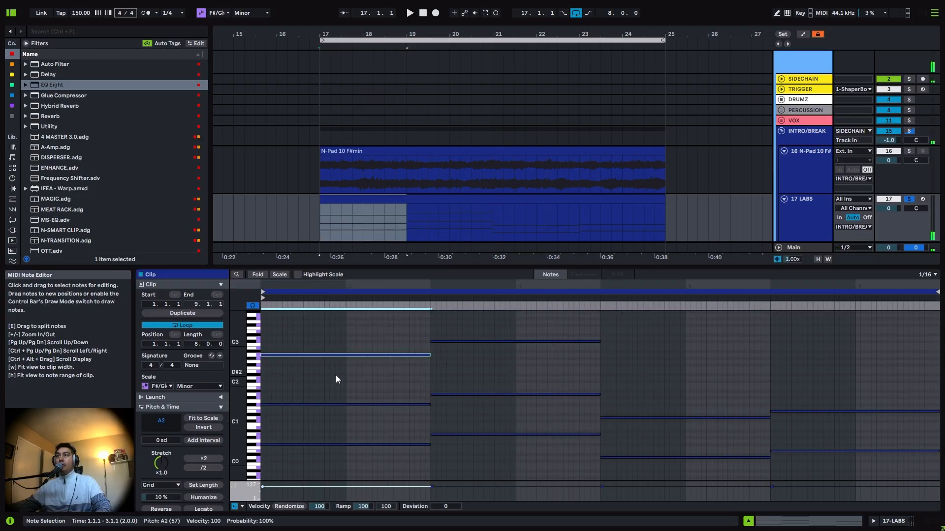
Duplicate the second chord's C#3 note over the third octave pair
scroll(336, 376, up, 1)
drag(515, 355, 517, 332)
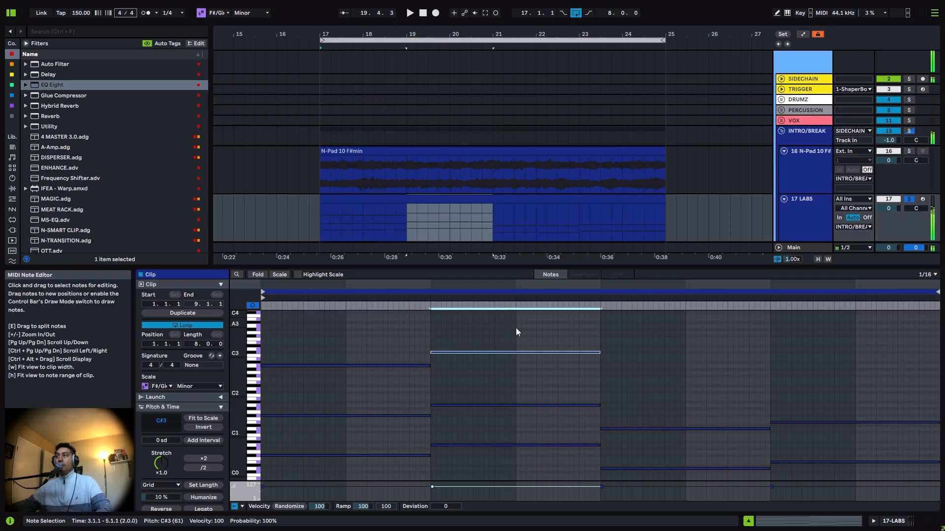
key(ctrl+d)
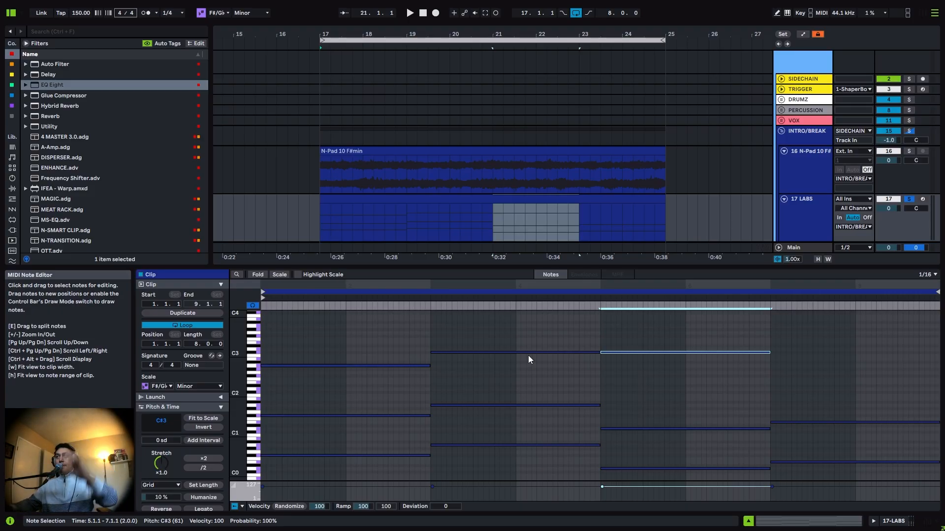
Raise the third chord's upper note to D3 and play that chord
drag(400, 465, 376, 346)
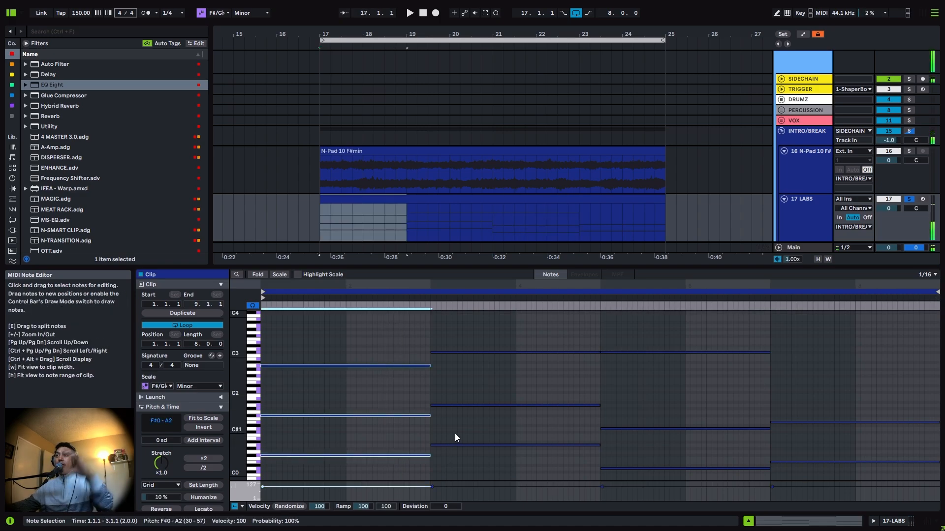
drag(463, 452, 500, 303)
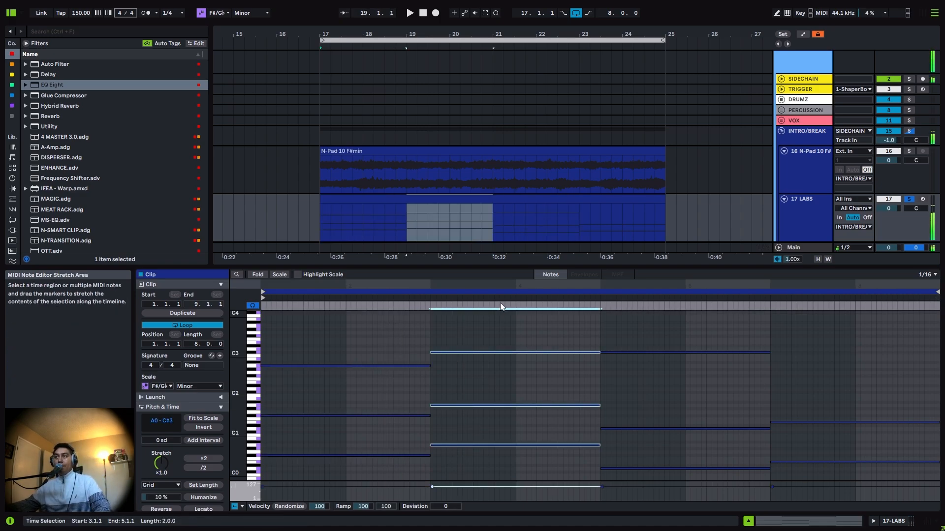
click(610, 352)
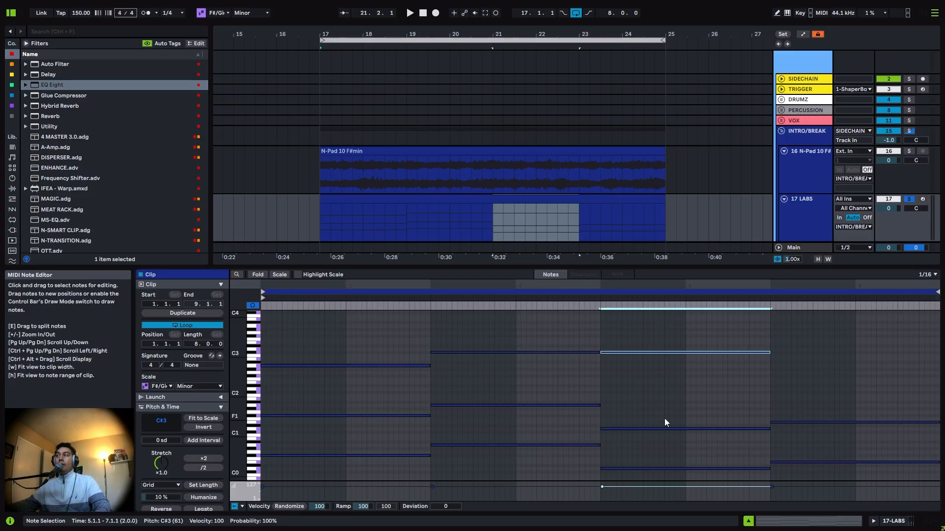
drag(671, 397, 667, 473)
drag(682, 367, 683, 325)
key(Up)
key(ctrl+l)
key(space)
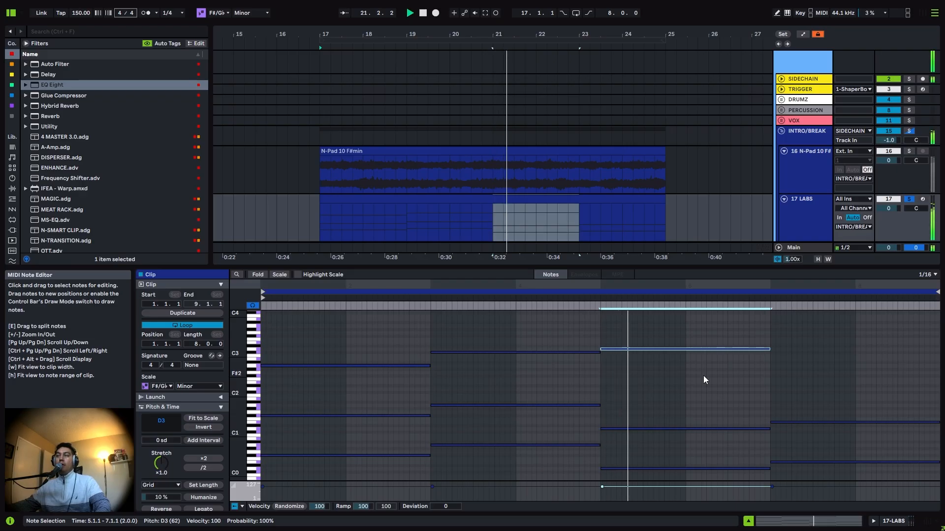
key(space)
Examine the bass notes of the four chords up close and play the progression from the start
drag(237, 393, 270, 453)
scroll(653, 375, up, 1)
scroll(622, 384, down, 2)
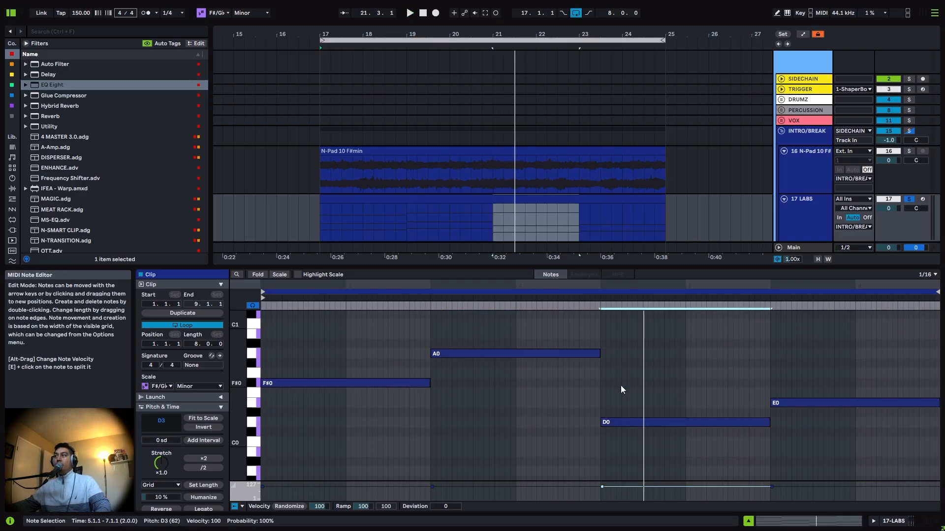
drag(239, 387, 209, 441)
key(space)
click(357, 396)
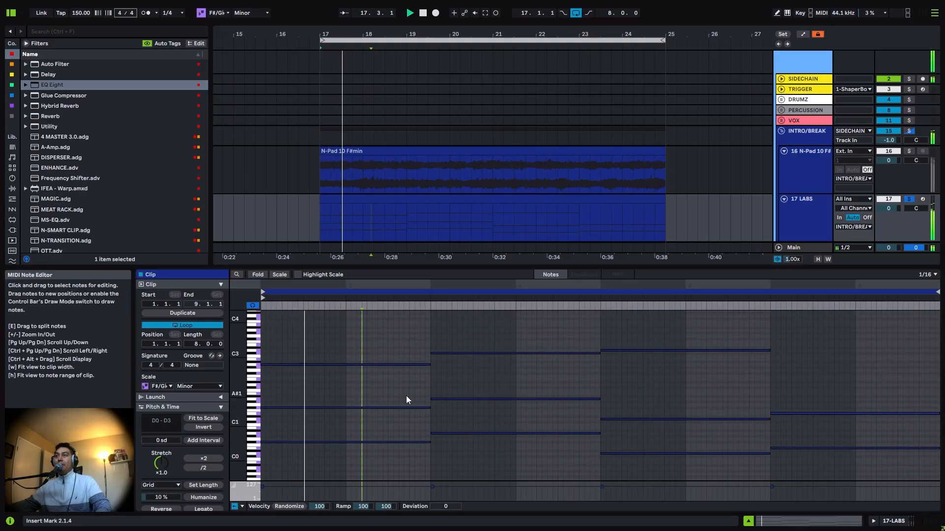
click(430, 387)
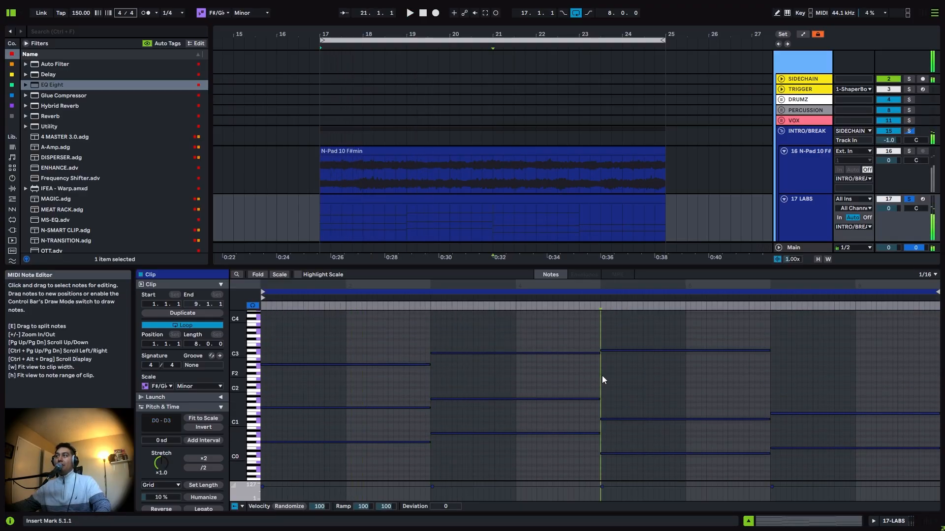
Duplicate the third chord's D3 note over the fourth octave pair and raise the copy to E3
click(687, 351)
click(686, 351)
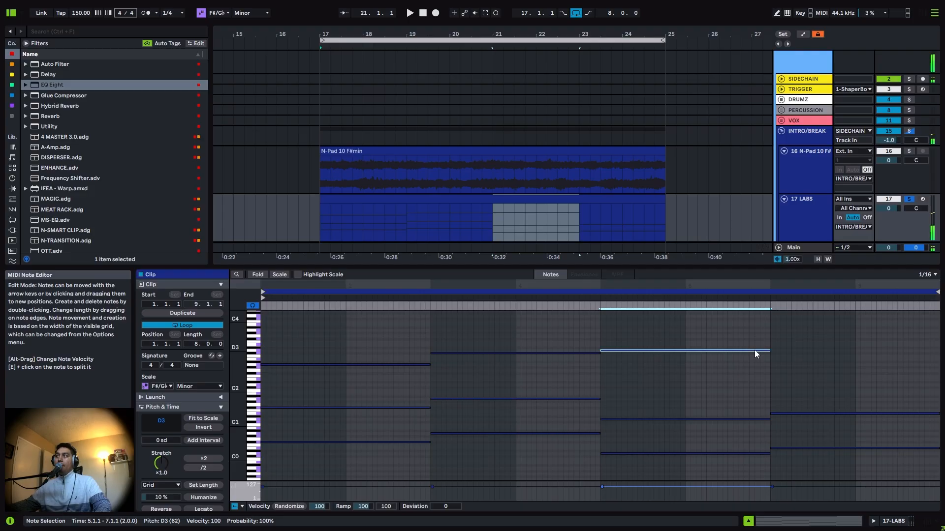
key(ctrl+d)
key(Up)
key(Up)
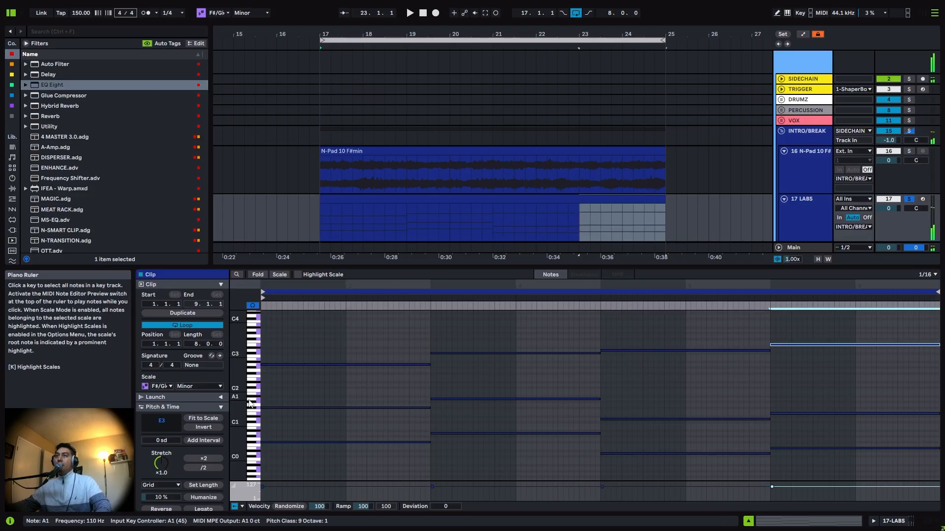
Lower the fourth chord's upper note stepwise to B2, auditioning the chord along the way
drag(237, 394, 256, 381)
click(708, 361)
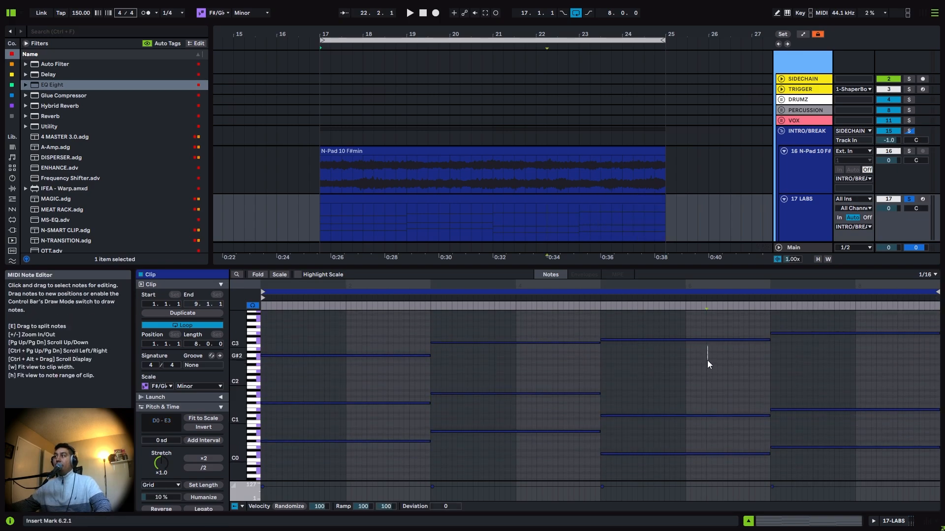
click(720, 340)
click(798, 333)
key(Down)
key(Down)
key(Down)
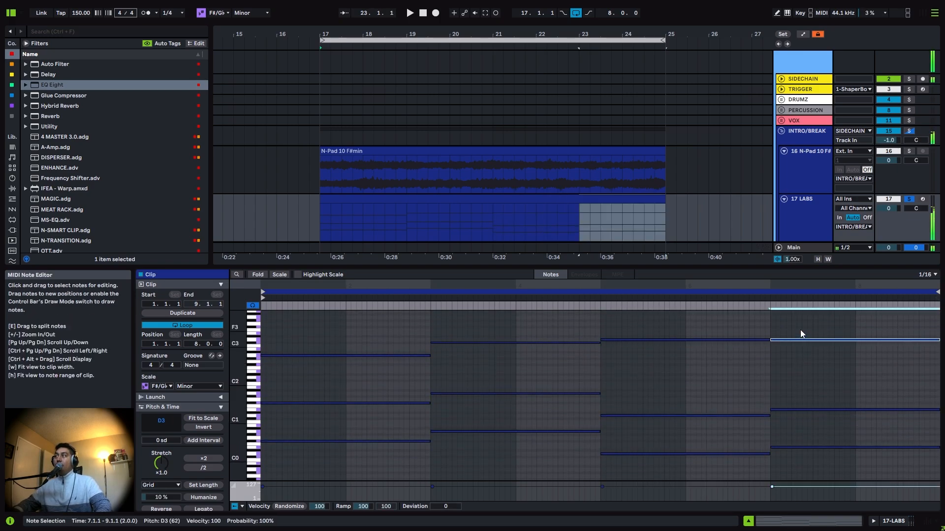
key(ctrl+l)
key(space)
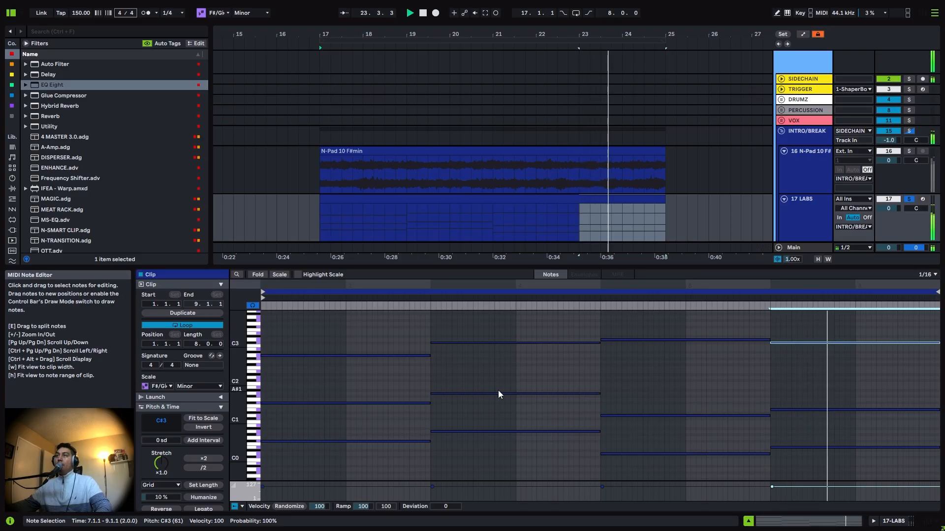
key(ctrl+l)
key(Down)
key(Down)
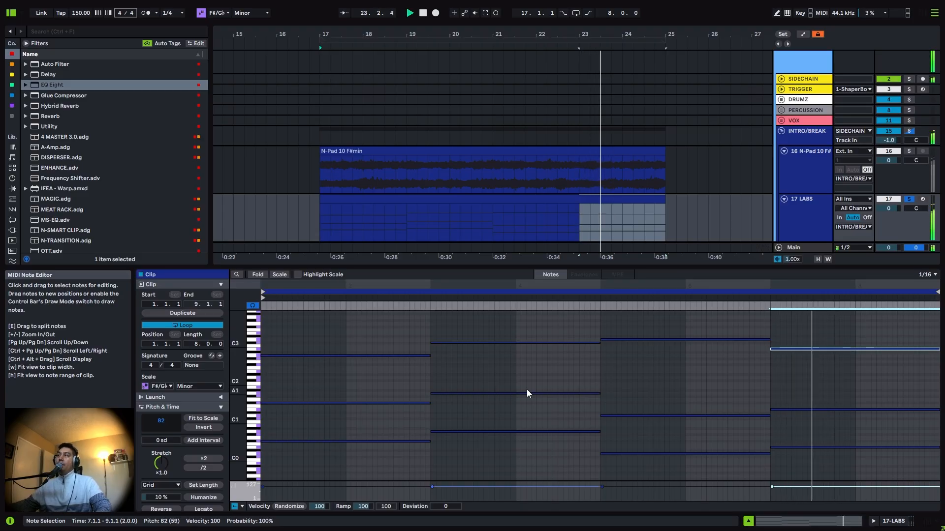
Enlarge the MIDI note editor so a wider pitch range around the four chords fits in view
drag(238, 405, 249, 344)
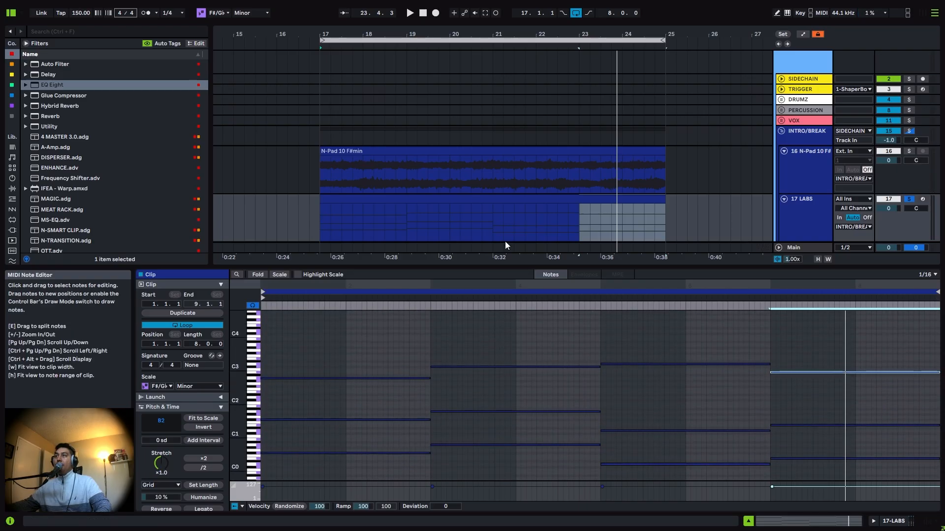
drag(466, 267, 465, 203)
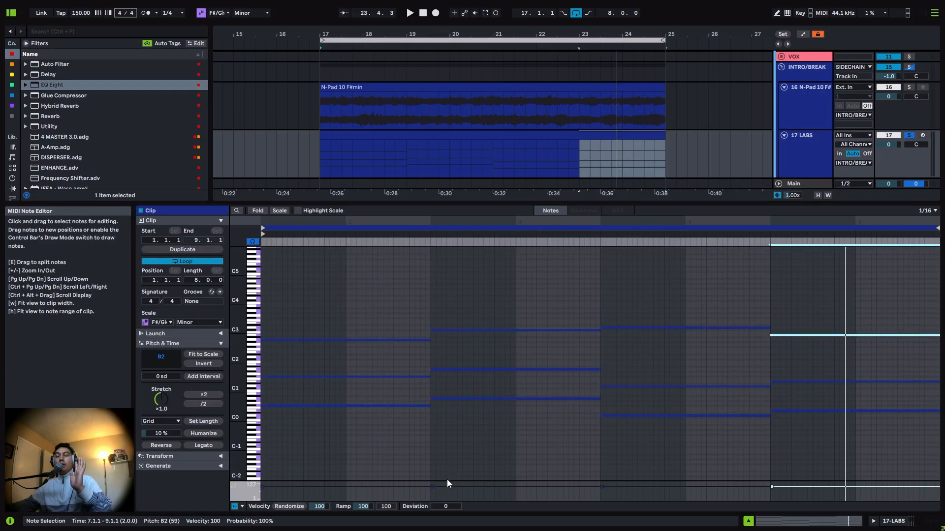
drag(379, 446, 822, 298)
click(554, 300)
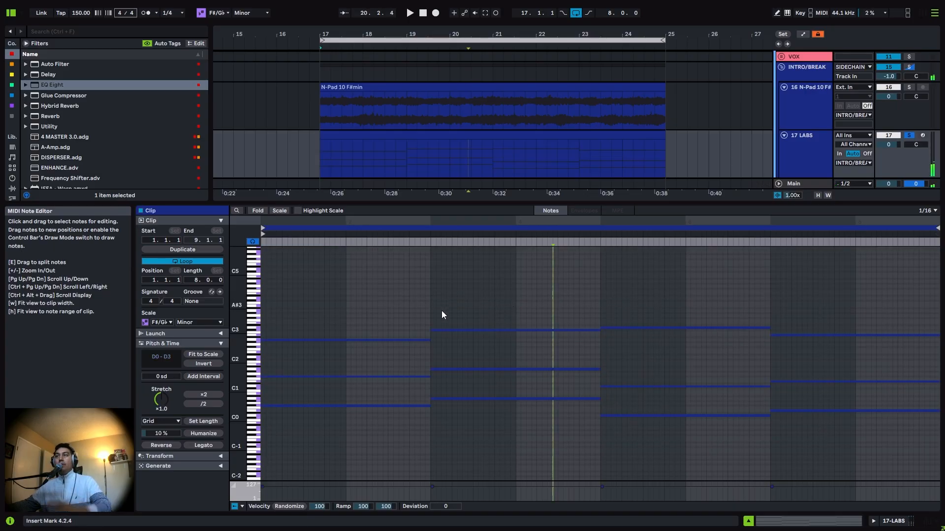
Copy the first chord's A2 note up to E3 and play the chord
click(273, 339)
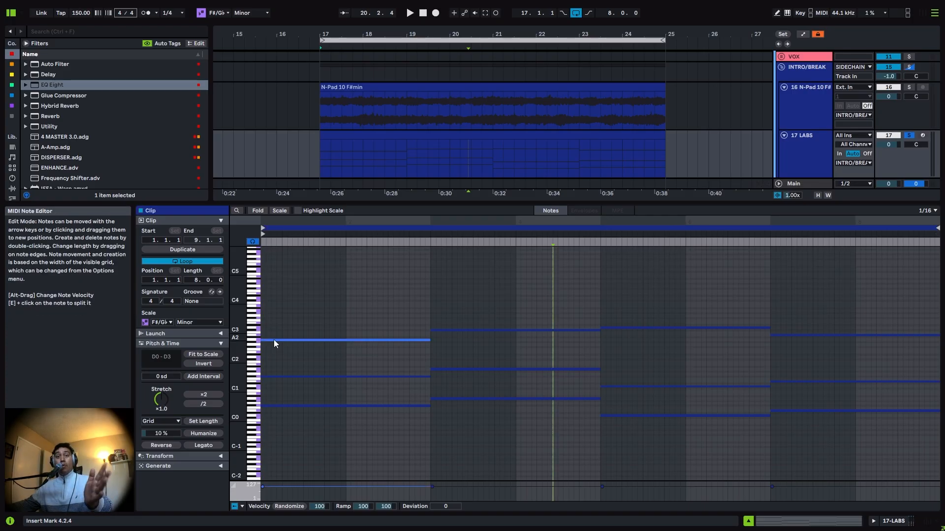
drag(274, 340, 274, 324)
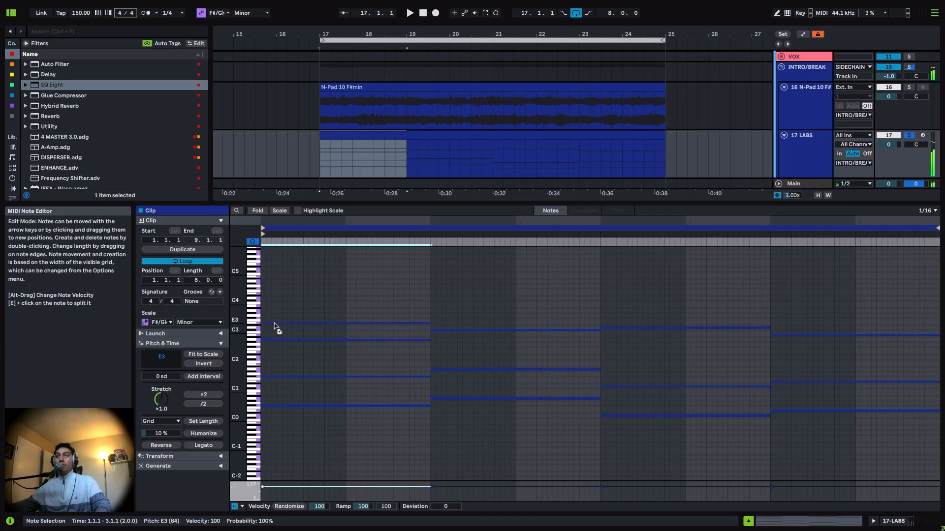
key(space)
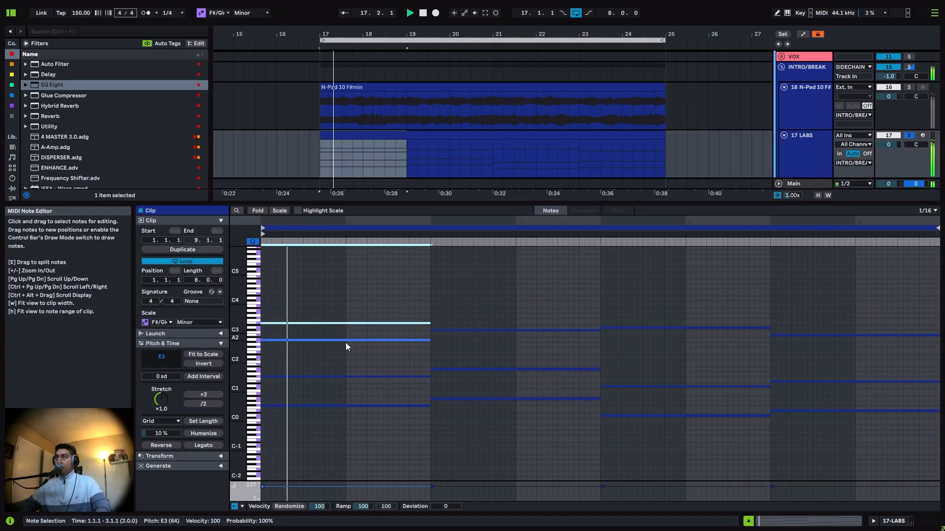
key(space)
Duplicate the first chord's E3 note over the second chord as F#3 and delete the stray short note above the first chord
click(388, 323)
double_click(388, 322)
click(388, 324)
key(ctrl+d)
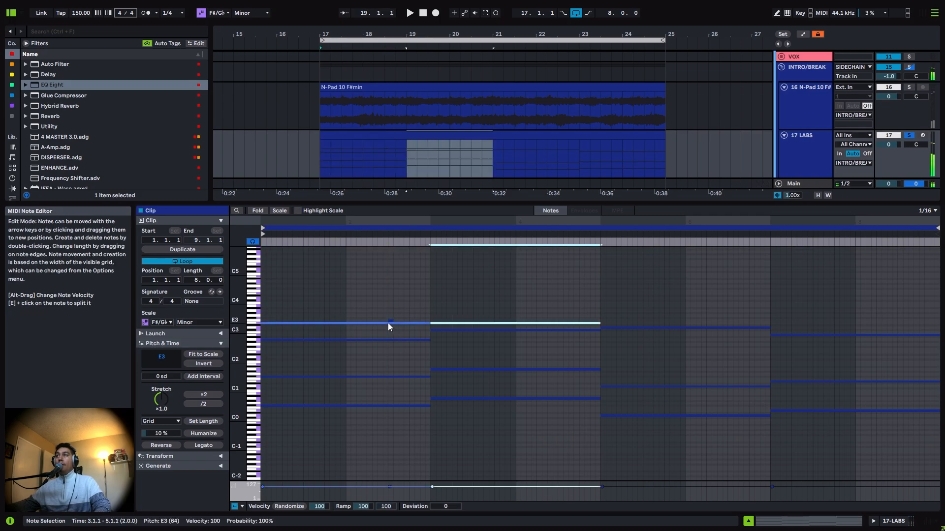
key(Up)
key(Up)
drag(402, 311, 383, 320)
key(Delete)
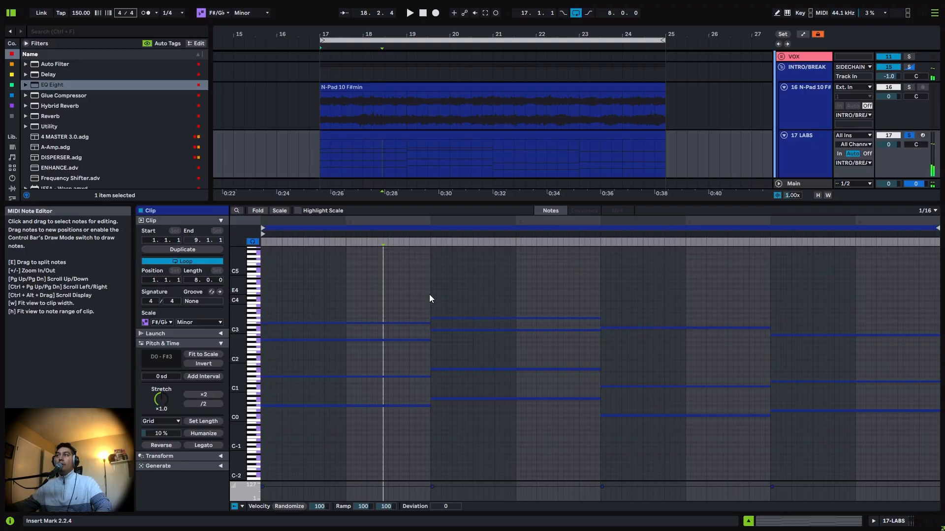
Play into the second chord, duplicate its F#3 note over the third chord and raise the copy to A3
click(418, 298)
key(space)
click(583, 317)
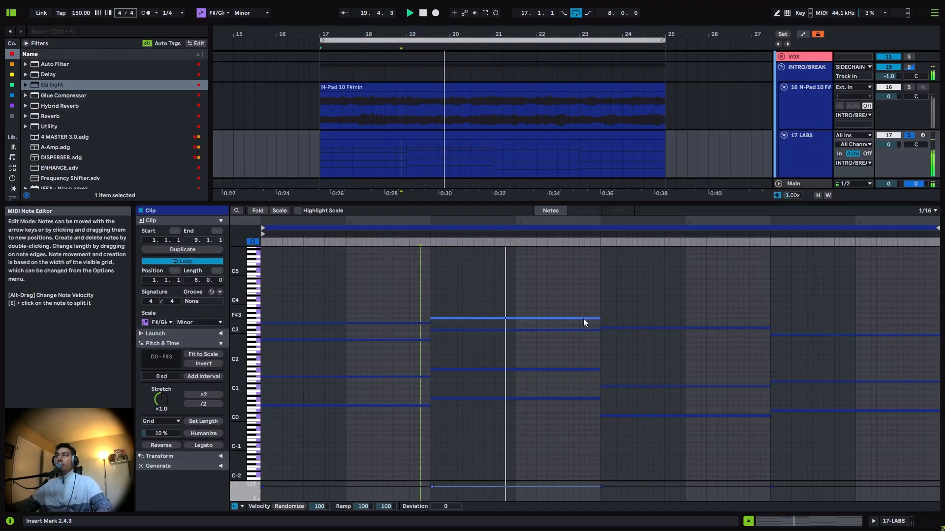
key(ctrl+d)
key(space)
key(Up)
key(Up)
key(Up)
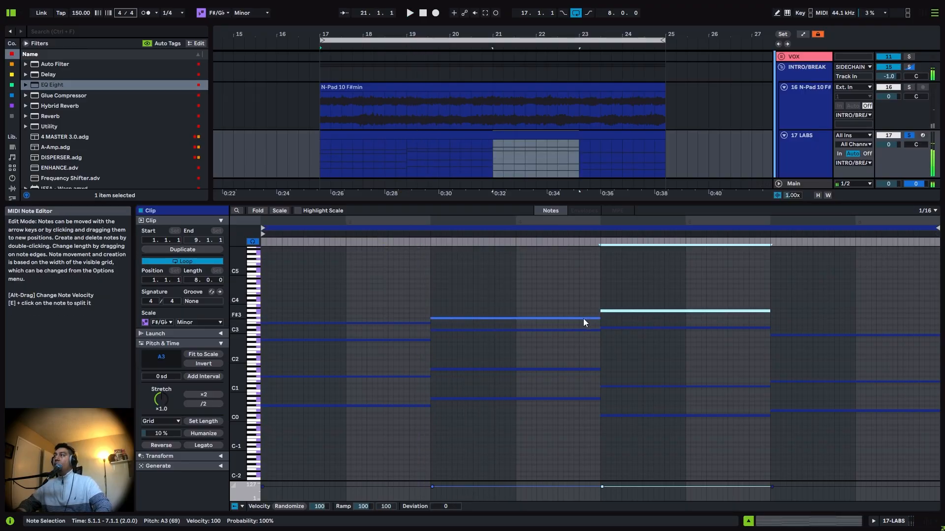
Duplicate the third chord's A3 note over the fourth chord, lower the copy to G#3 and audition the last chords
key(space)
key(ctrl+d)
key(Down)
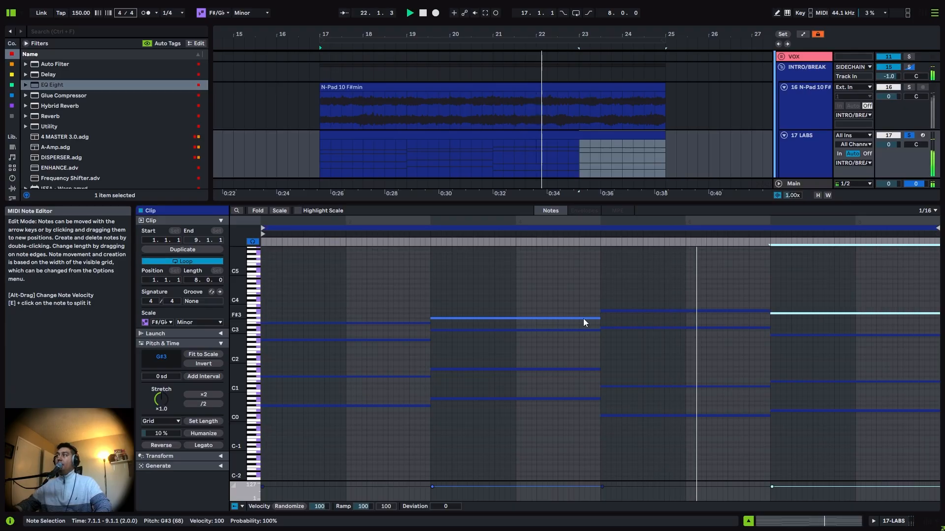
key(space)
key(ctrl+l)
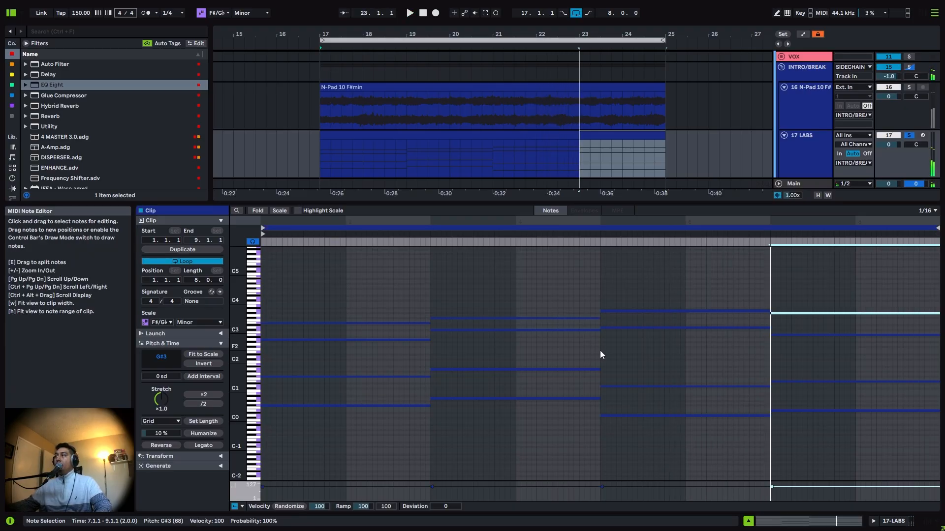
click(769, 354)
key(space)
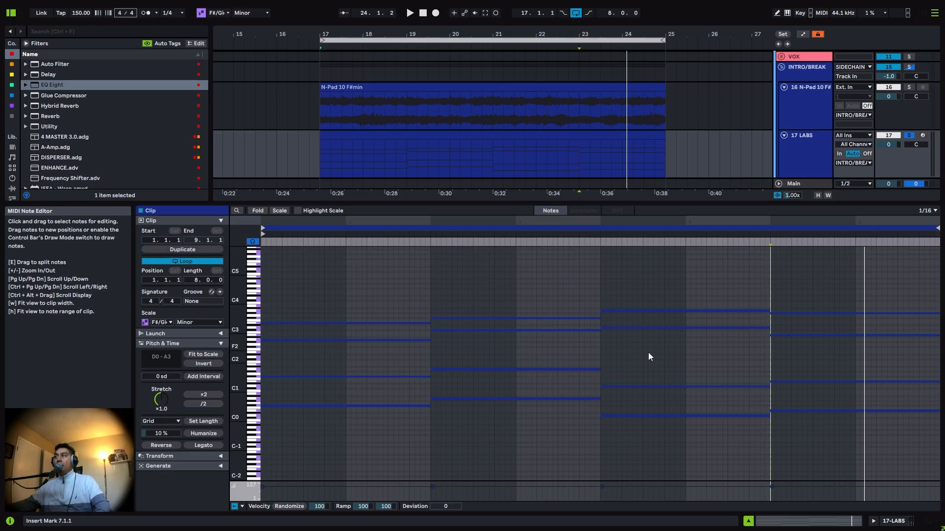
Examine the pitch gap between the octave notes and the upper notes in the first three chords
drag(637, 367, 690, 341)
drag(238, 362, 379, 348)
drag(275, 339, 414, 365)
drag(441, 327, 595, 353)
drag(610, 334, 769, 378)
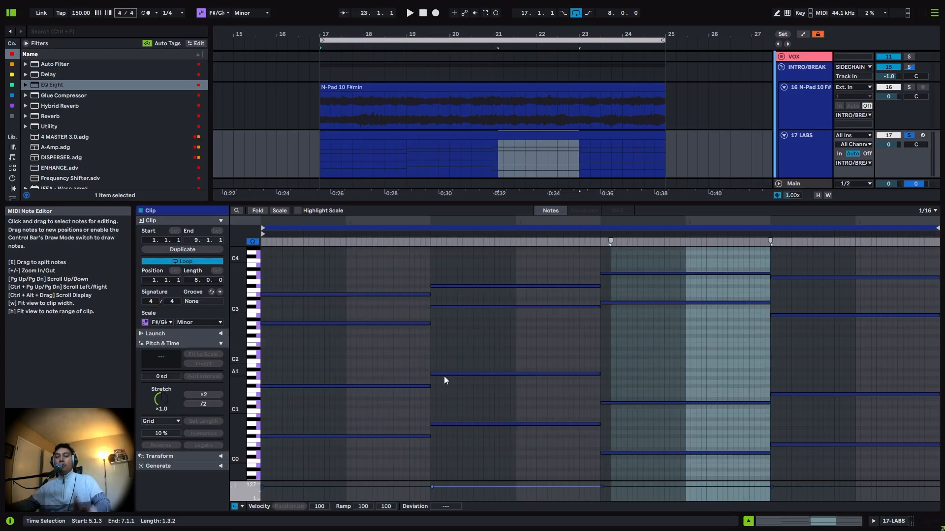
Add an eighth-note C#2 at the start of the clip and repeat it back to back through the four chords
click(264, 356)
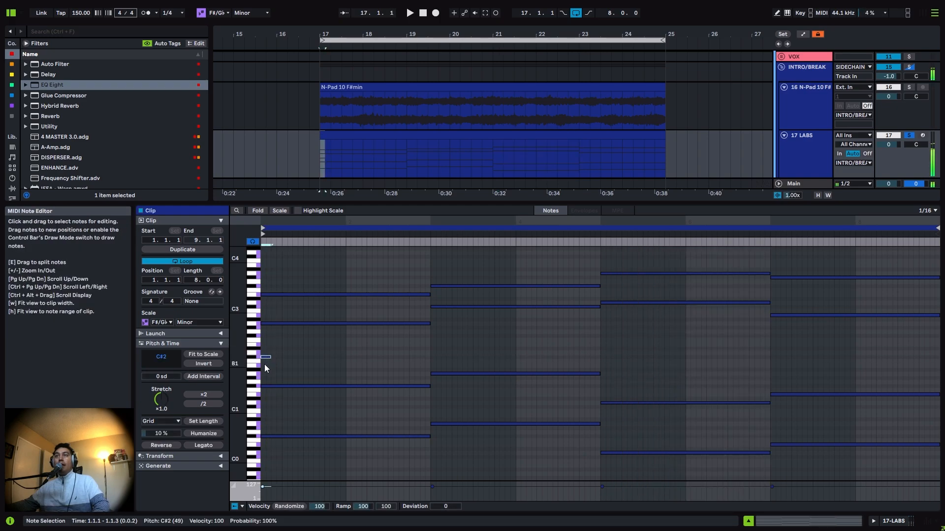
key(ctrl+d)
key(ctrl+d)
key(ctrl+d)
key(ctrl+d)
key(ctrl+d)
key(ctrl+d)
key(ctrl+d)
key(ctrl+d)
key(ctrl+d)
key(ctrl+d)
key(ctrl+d)
key(ctrl+d)
key(ctrl+d)
key(ctrl+d)
key(ctrl+d)
key(ctrl+d)
key(ctrl+d)
key(ctrl+d)
key(ctrl+d)
key(ctrl+d)
key(ctrl+d)
key(ctrl+d)
key(ctrl+d)
key(ctrl+d)
key(ctrl+d)
key(ctrl+d)
key(ctrl+d)
key(ctrl+d)
key(ctrl+d)
key(ctrl+d)
key(ctrl+d)
key(ctrl+d)
key(ctrl+d)
key(ctrl+d)
key(ctrl+d)
key(ctrl+d)
key(ctrl+d)
key(ctrl+d)
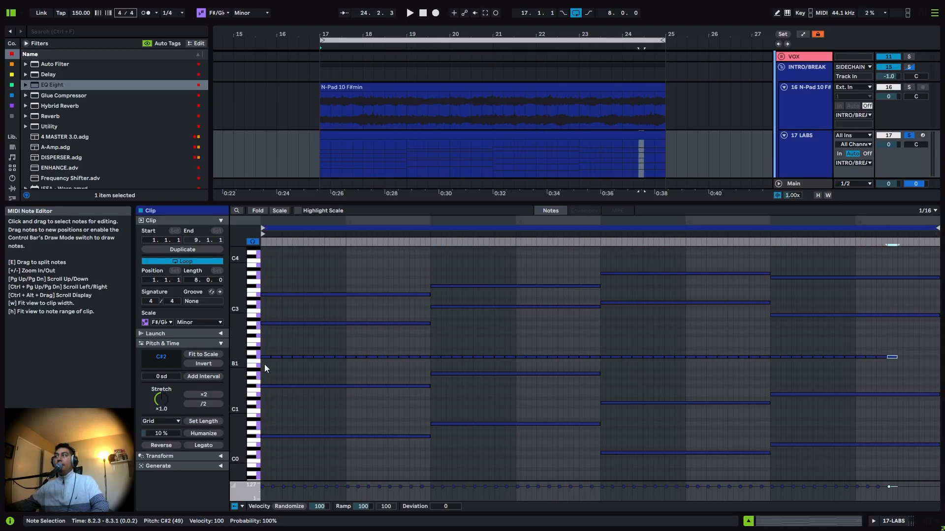
Fill the clip to its end with repeated C#2 notes, each one beat long, and play the result
key(ctrl+d)
key(ctrl+d)
key(ctrl+d)
key(space)
click(267, 357)
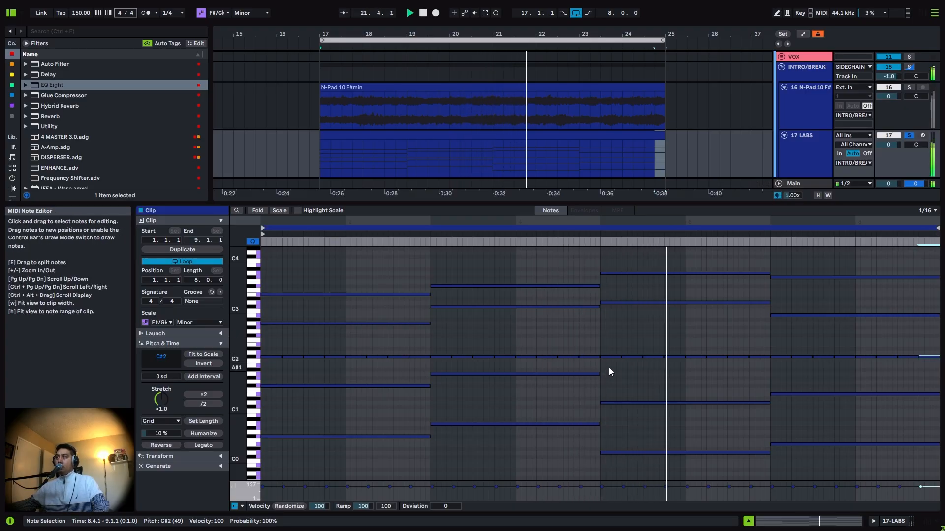
key(space)
Raise the repeated C#2 notes under the second chord to E2 and play that section
click(266, 368)
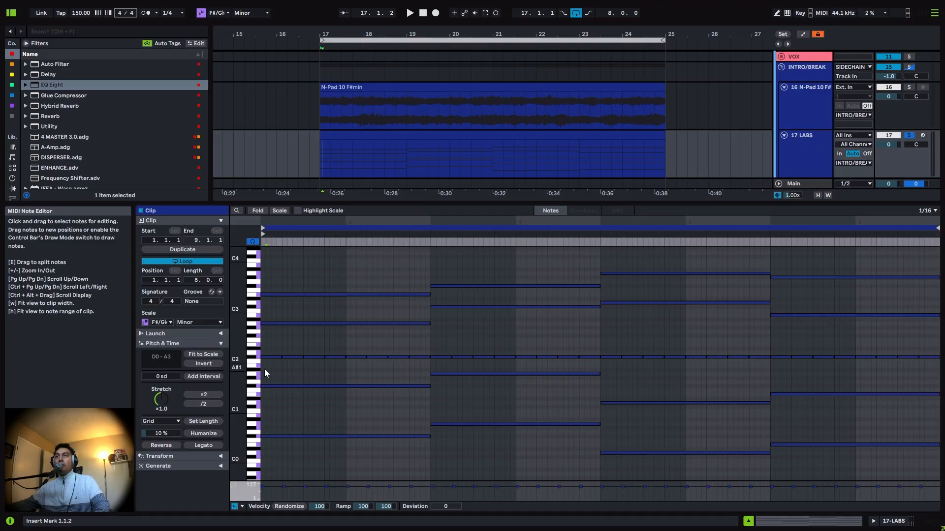
drag(264, 370, 590, 372)
key(Up)
key(Up)
key(Up)
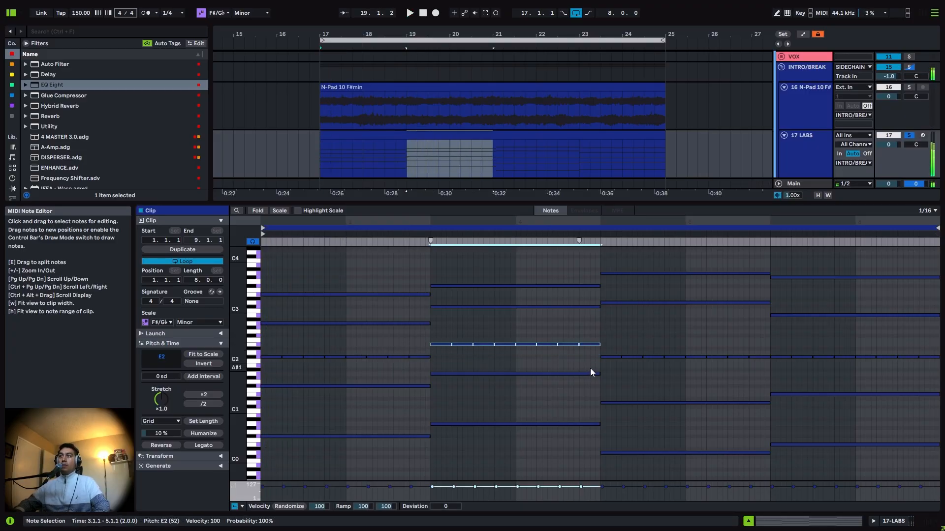
key(ctrl+l)
key(space)
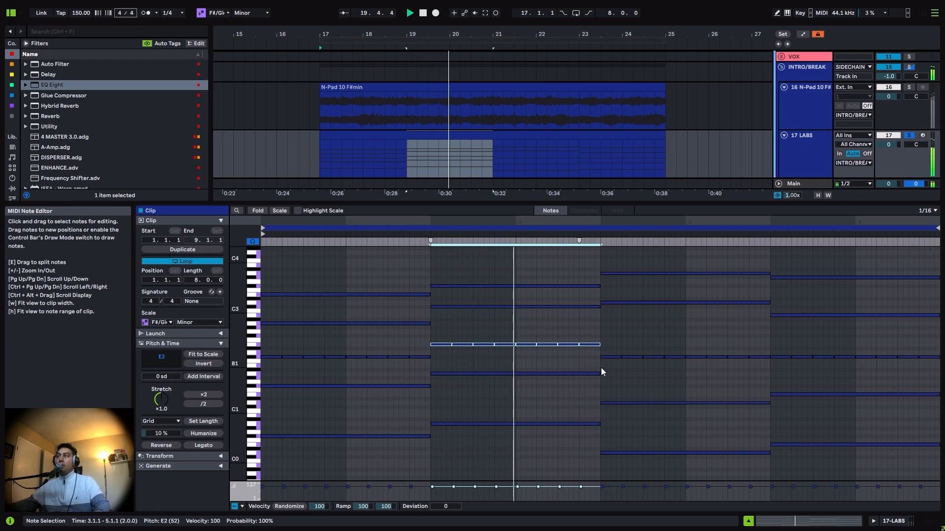
key(ctrl+l)
key(space)
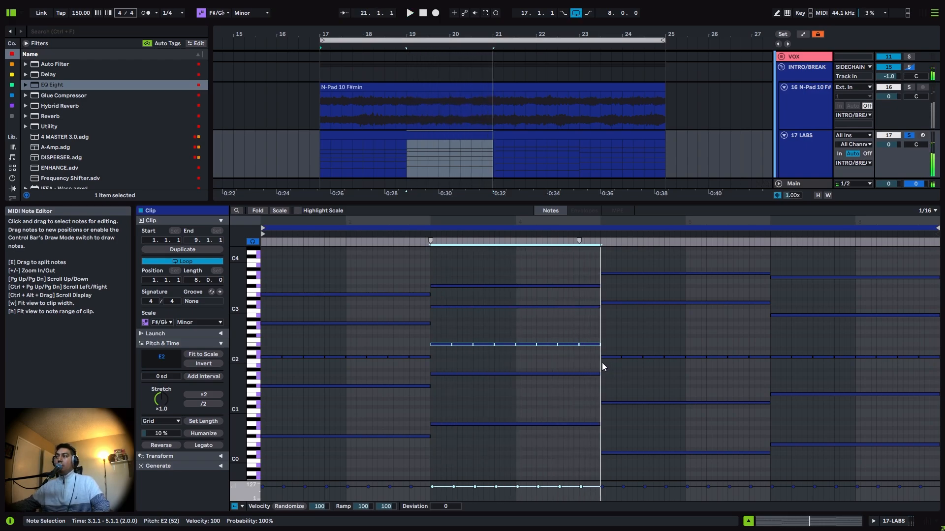
Lower the repeated C#2 notes under the third chord to A1 and play that section
click(603, 364)
key(space)
key(space)
drag(609, 369, 756, 349)
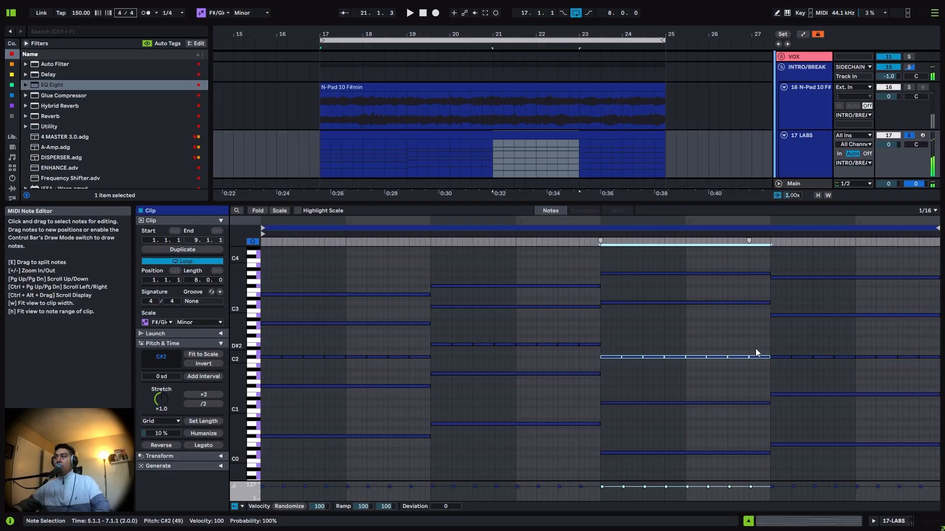
key(Down)
key(Down)
key(Down)
key(Down)
key(ctrl+l)
key(space)
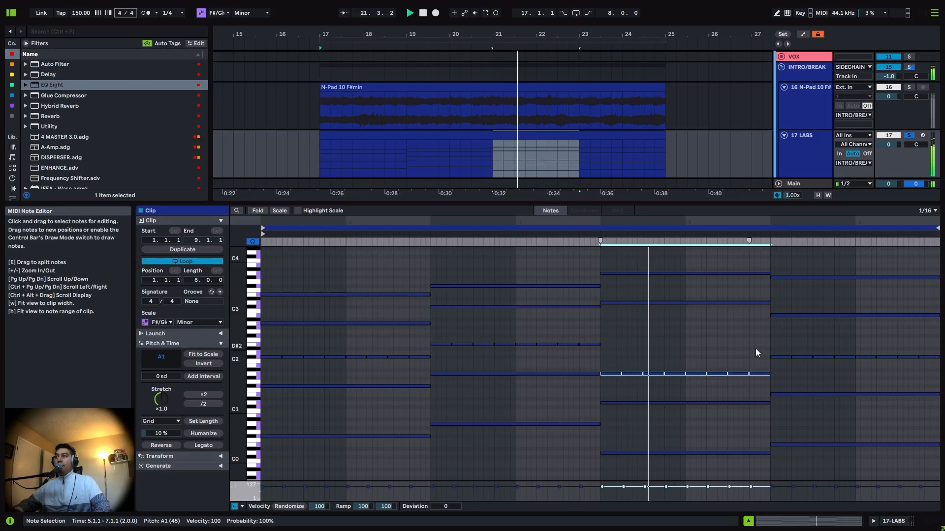
key(space)
key(space)
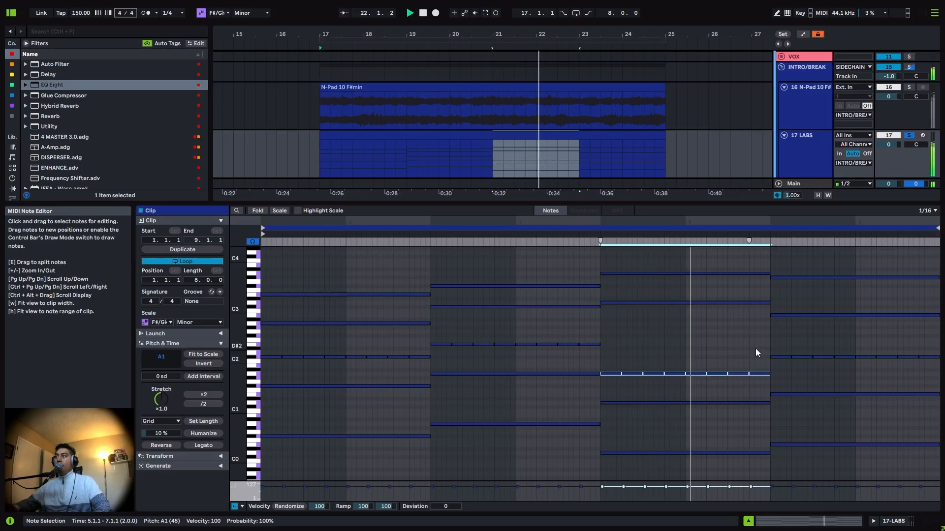
key(ctrl+l)
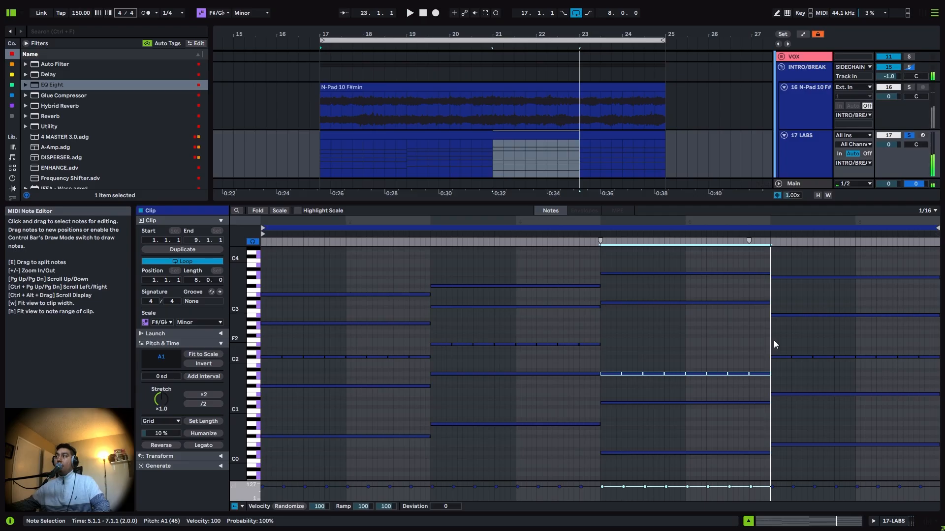
Lower the repeated C#2 notes under the fourth chord to B1 and play that section
drag(773, 341, 940, 380)
key(Down)
key(Down)
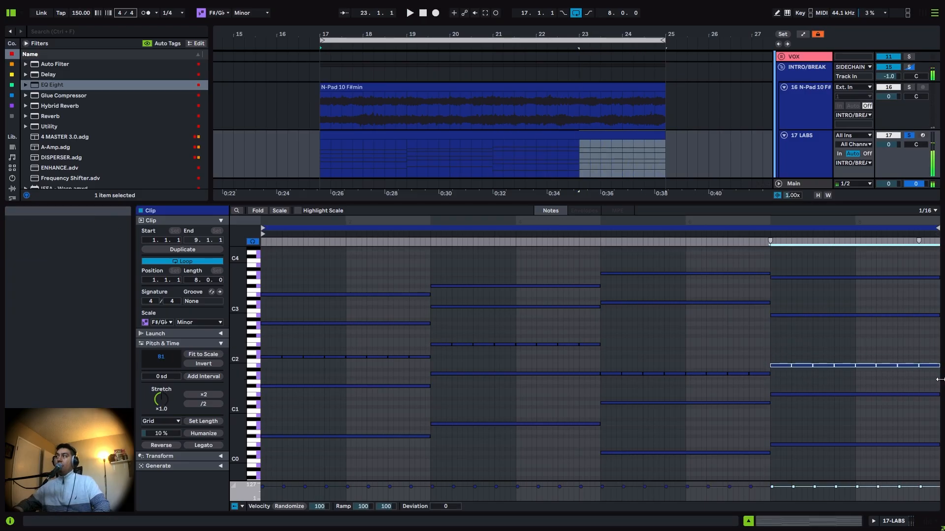
key(ctrl+l)
key(space)
click(705, 359)
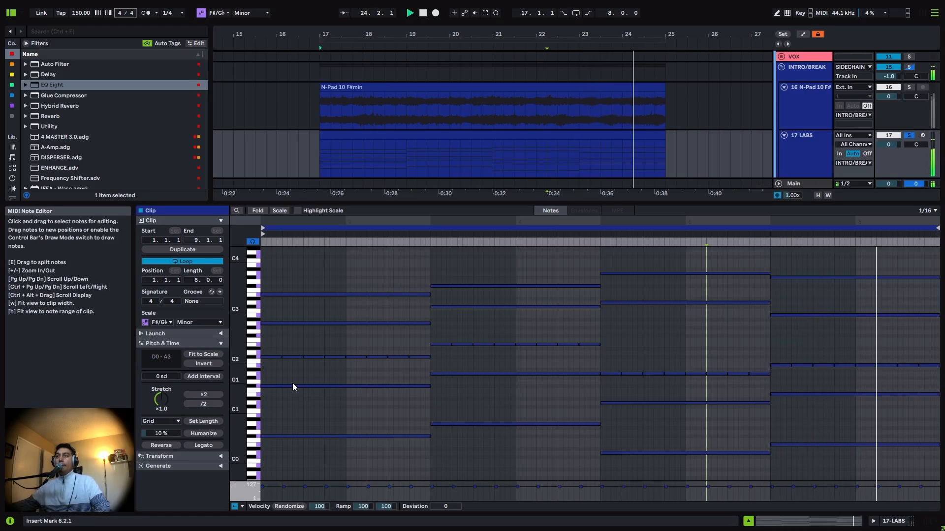
key(ctrl+l)
key(space)
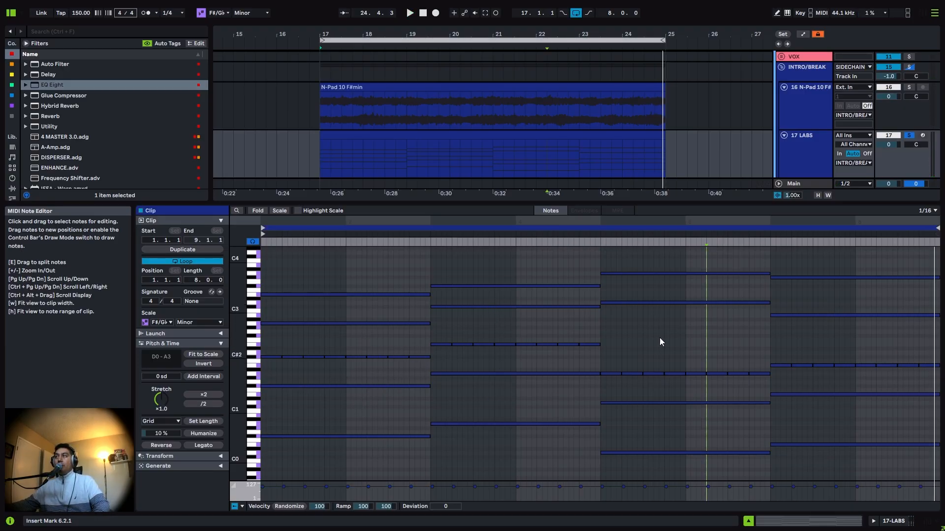
Add an F#2 note held for two bars across the third chord and play from there
mouse_move(611, 320)
mouse_down()
mouse_move(774, 363)
mouse_move(760, 352)
mouse_move(939, 355)
mouse_up()
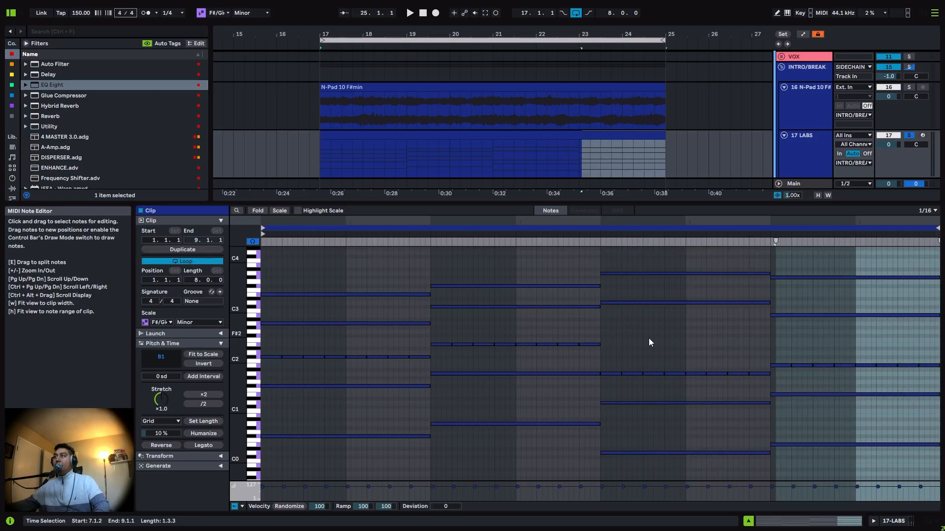
click(649, 338)
double_click(603, 336)
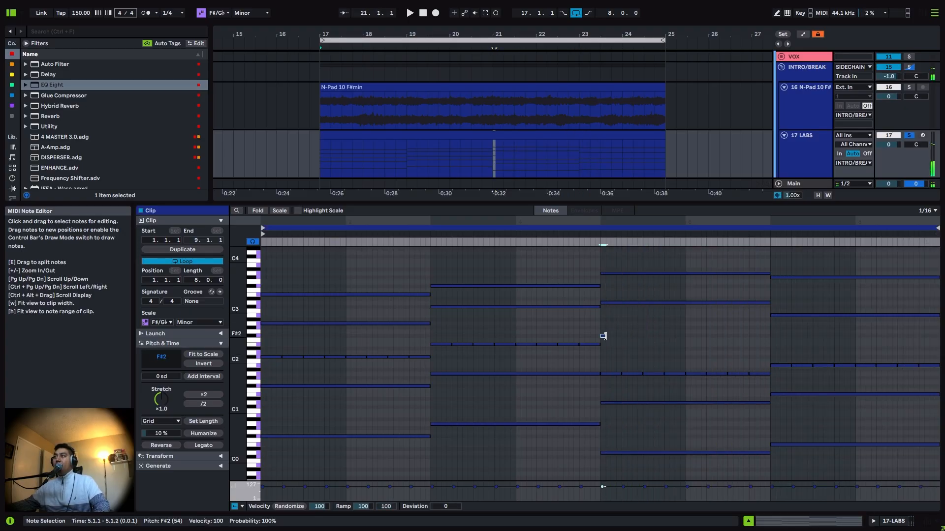
drag(603, 336, 767, 338)
click(600, 322)
key(space)
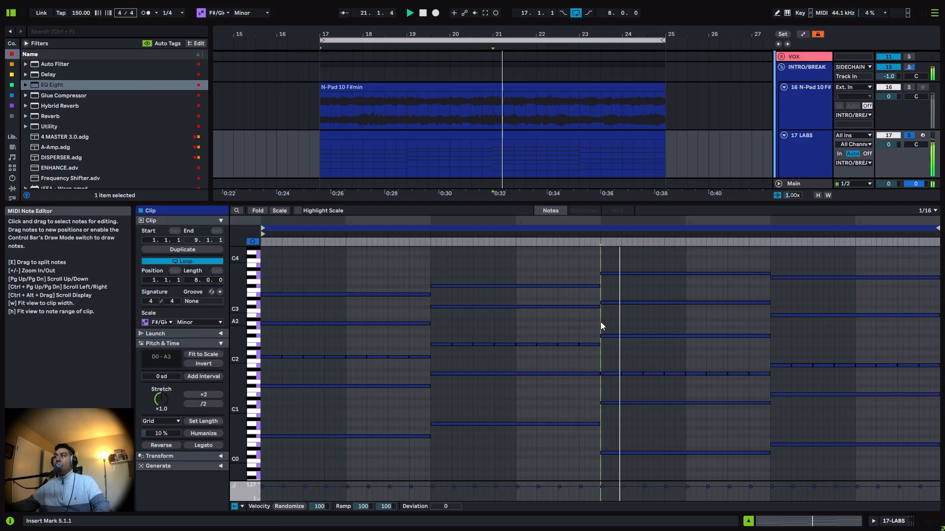
Duplicate the held F#2 into the fourth chord, raise the copy to G#2 and play the clip
click(643, 337)
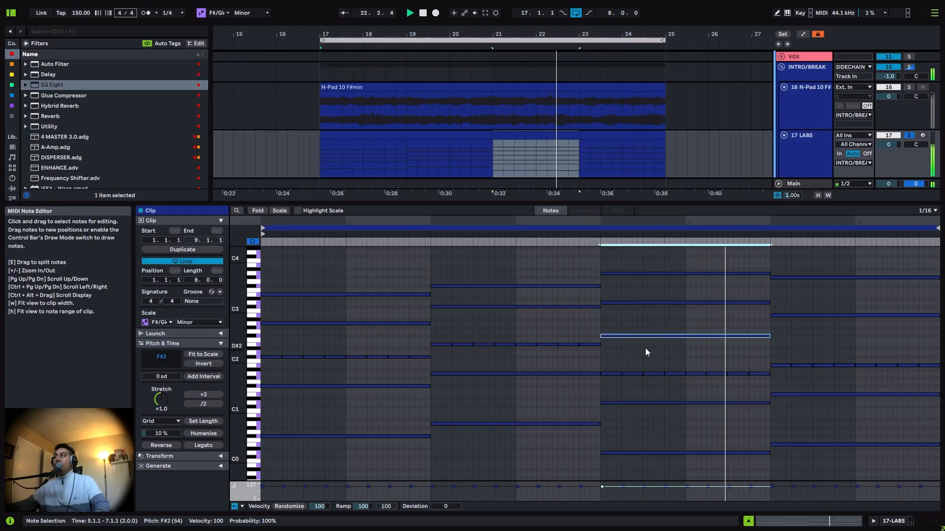
key(ctrl+d)
key(Up)
key(Up)
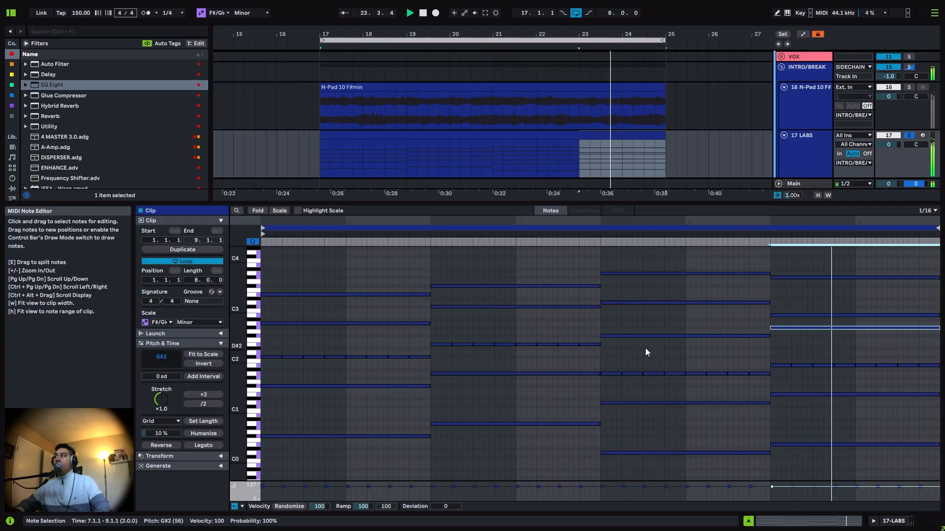
click(645, 347)
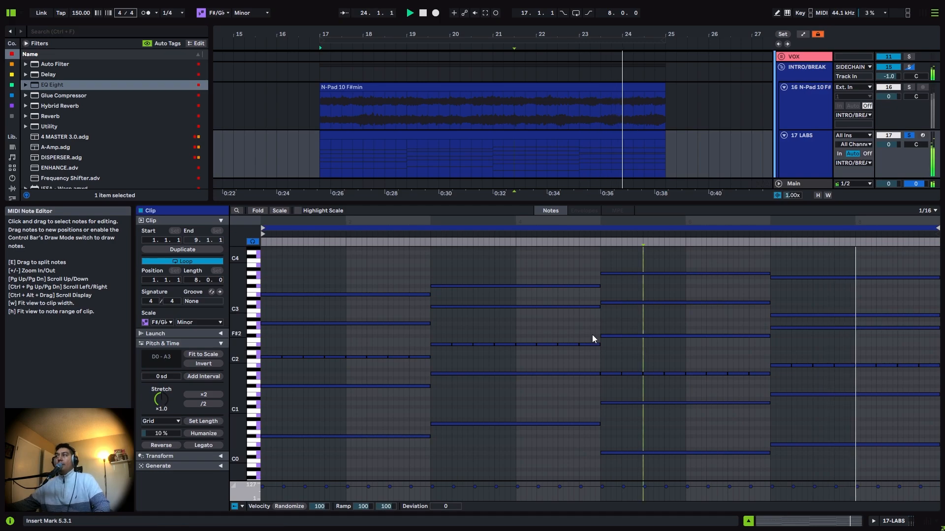
key(ctrl+l)
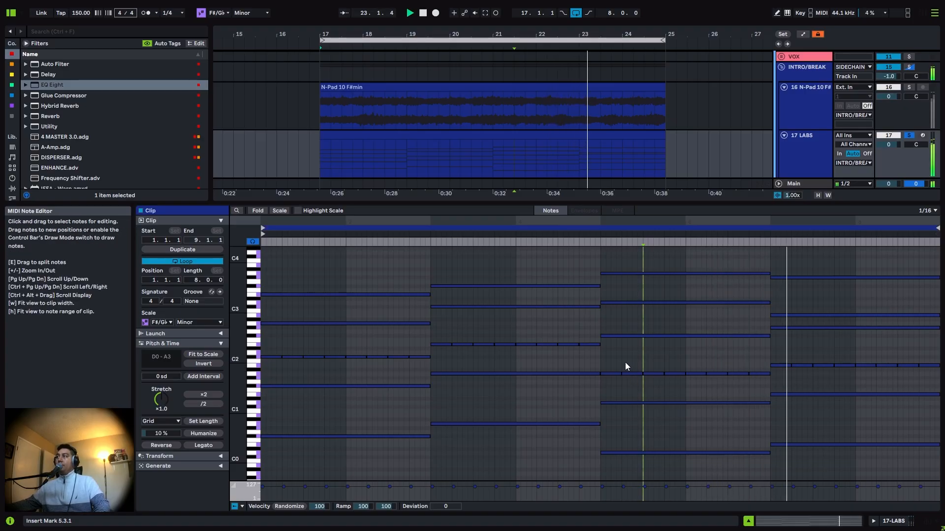
Raise the repeated A1 notes under the third chord to F#2
key(space)
drag(614, 382, 752, 356)
key(Up)
key(Up)
key(Up)
key(Up)
key(Up)
key(Up)
key(Up)
key(Up)
key(Up)
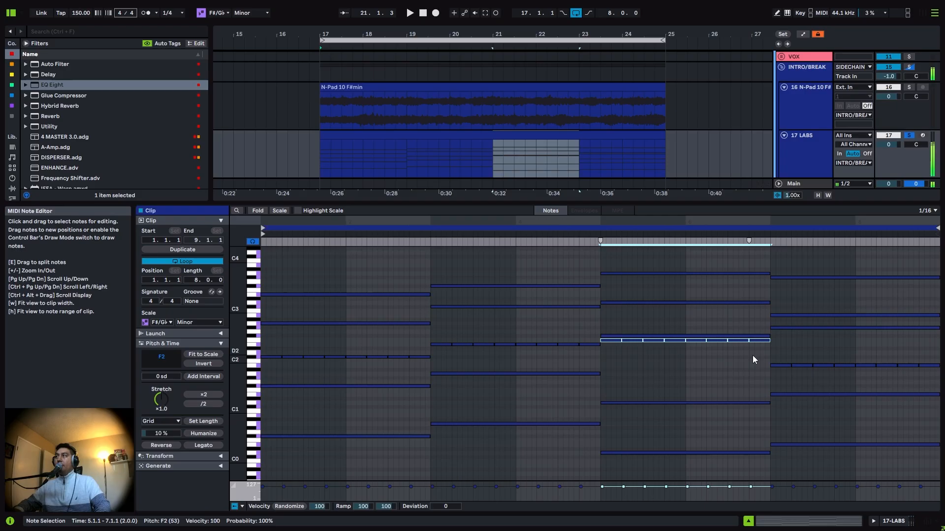
click(747, 356)
Add an A1 note held for two bars across the third chord and play from the second chord
double_click(605, 374)
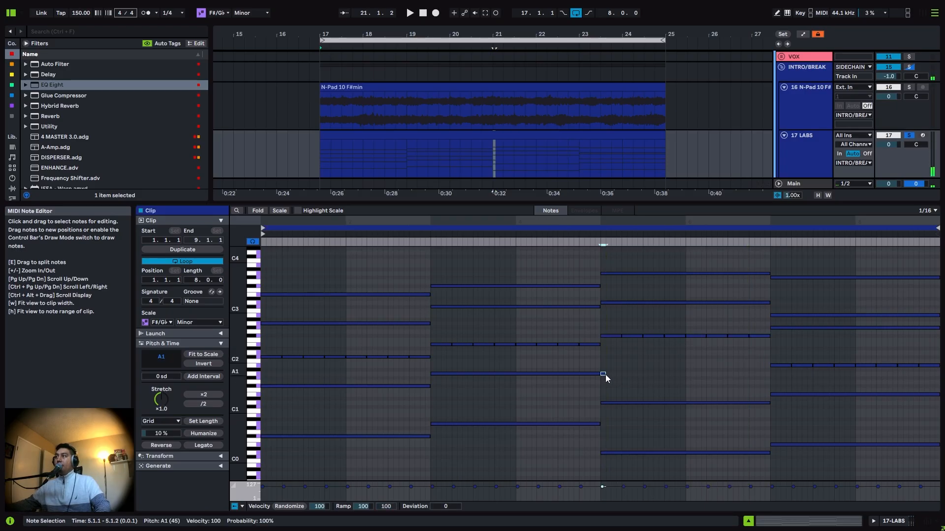
drag(610, 374, 766, 366)
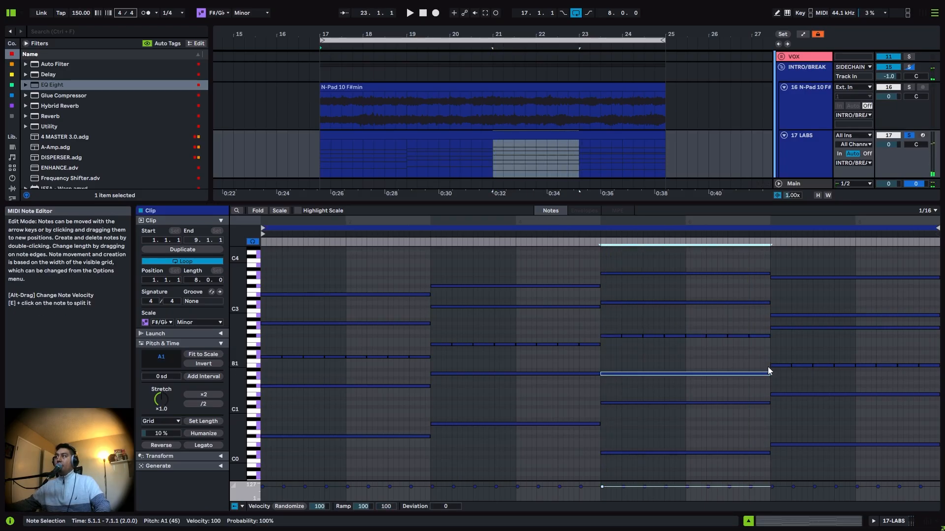
click(557, 360)
key(space)
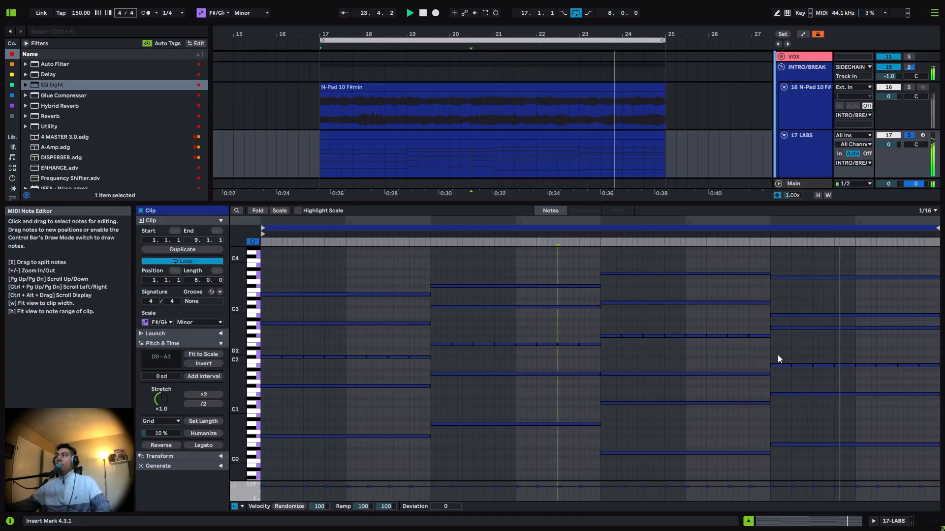
Raise the repeated B1 notes under the fourth chord to G#2
key(space)
drag(780, 353, 930, 366)
key(Up)
key(Up)
key(Up)
key(Up)
key(Up)
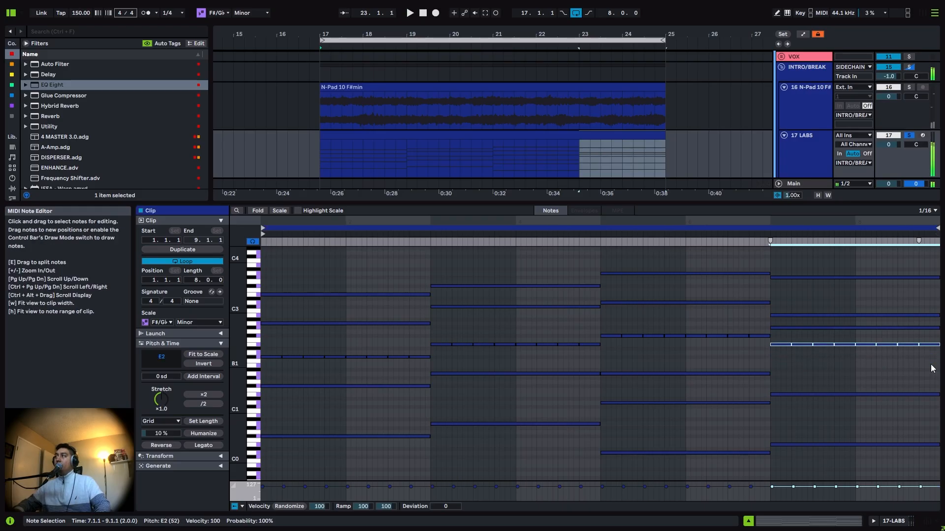
key(Up)
key(Up)
key(Up)
key(Up)
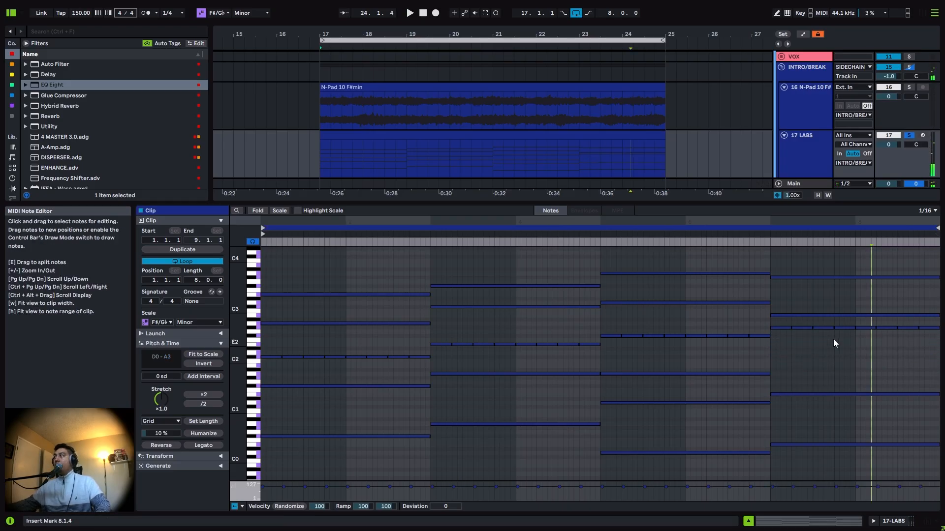
Add a B1 note held across the fourth chord and play the starts of the second, third and fourth chords
drag(824, 328, 823, 366)
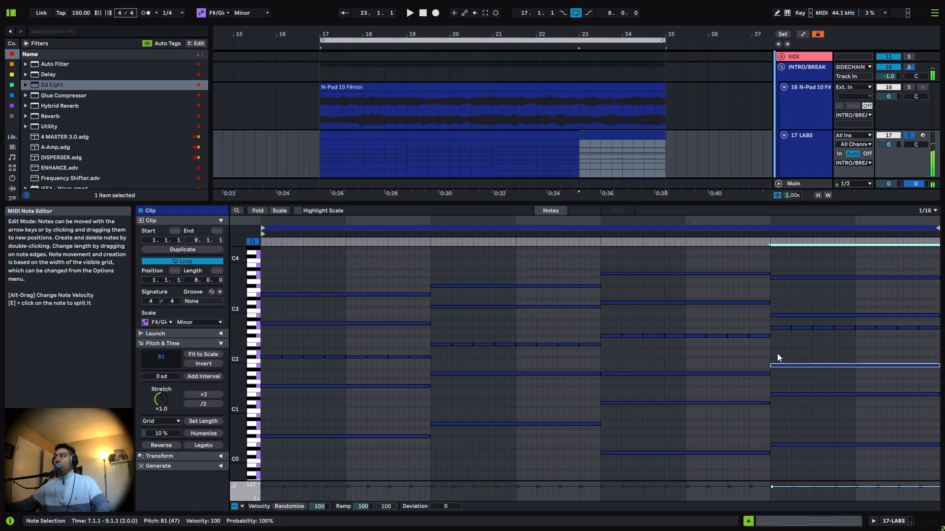
click(428, 365)
key(space)
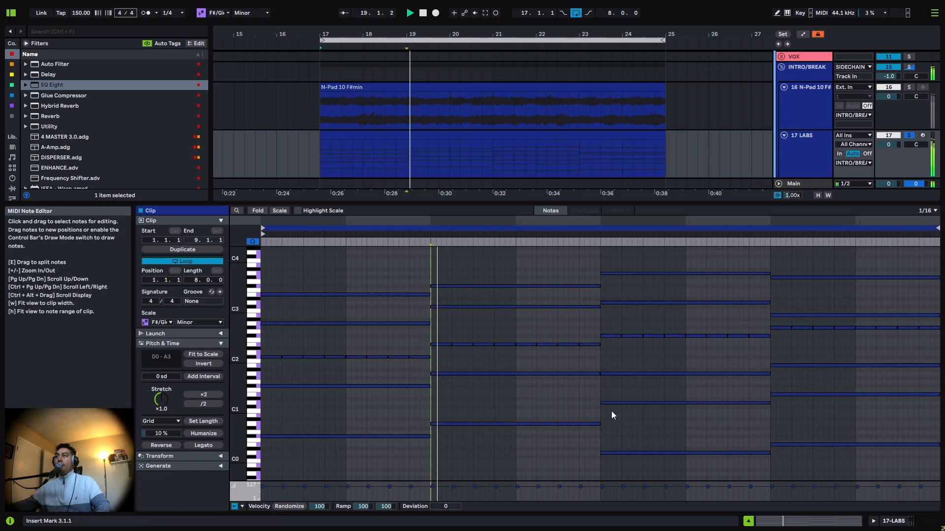
click(600, 389)
key(space)
key(space)
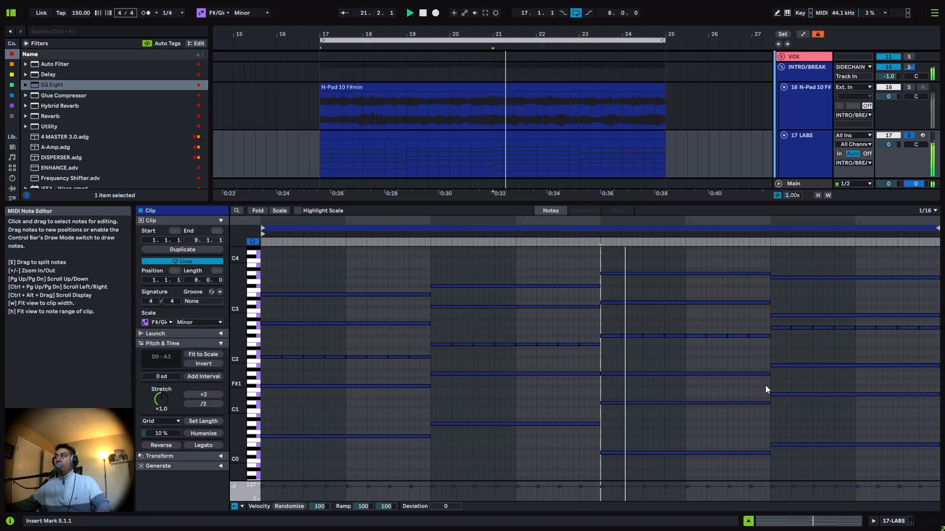
click(771, 358)
key(space)
key(space)
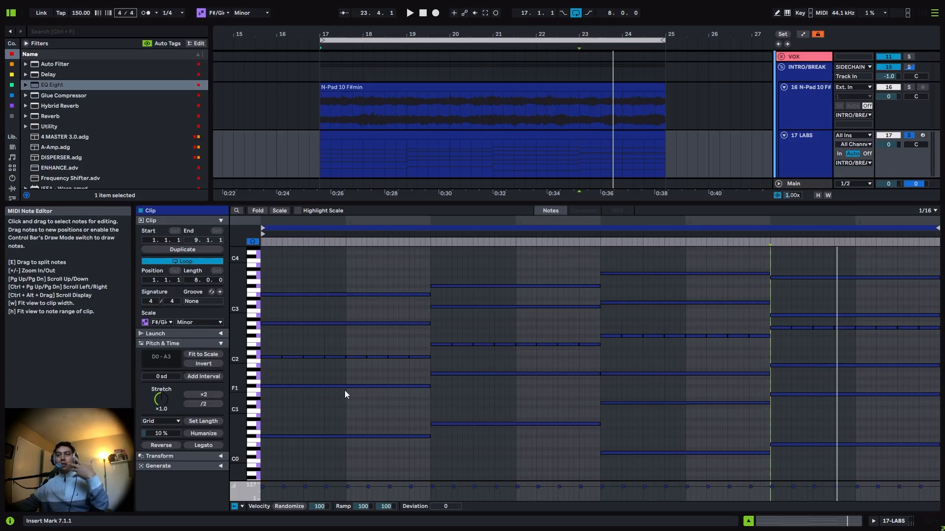
Raise the lower of the two upper notes in all four chords by an octave and play the clip
drag(238, 359, 220, 359)
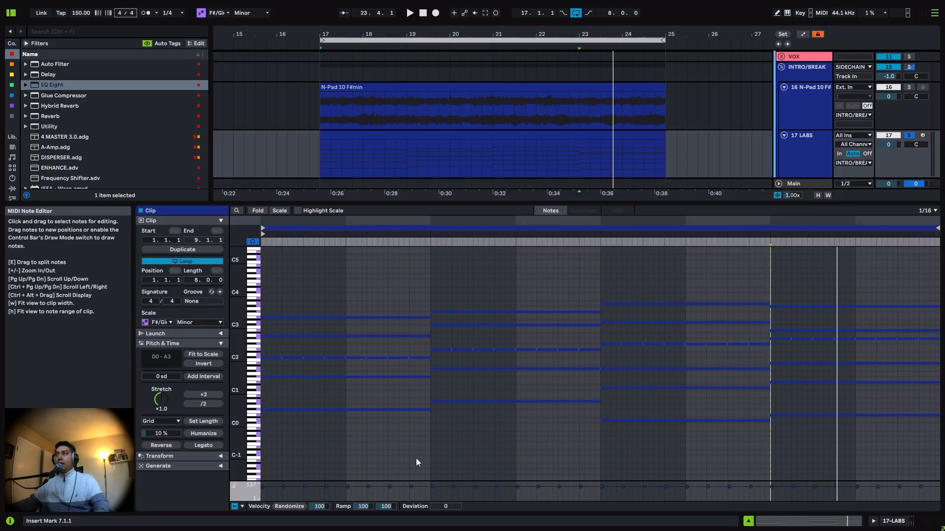
scroll(416, 462, up, 3)
drag(329, 395, 780, 305)
scroll(566, 296, down, 3)
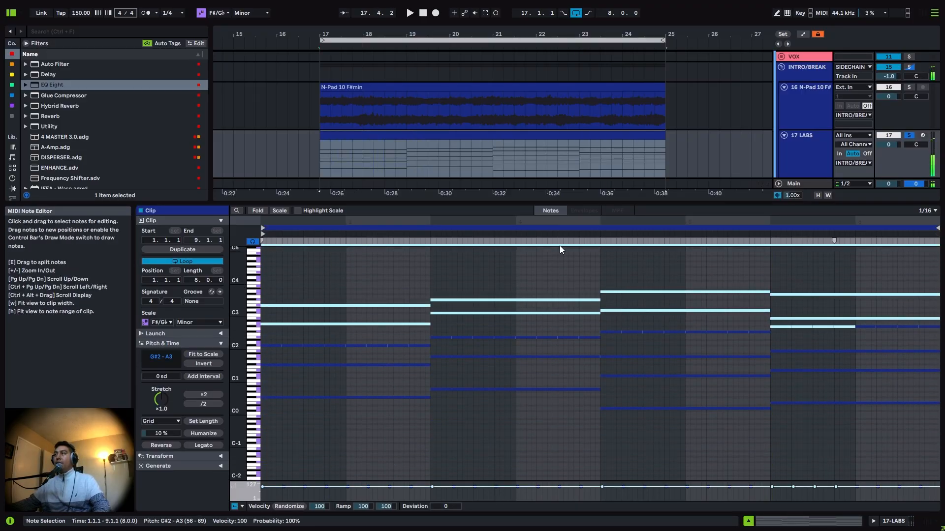
click(500, 319)
click(399, 324)
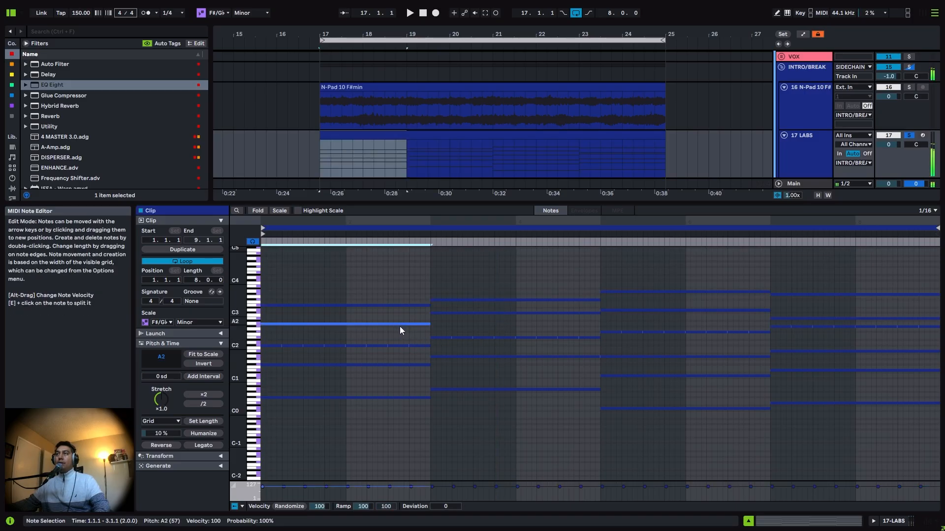
shift+click(465, 313)
shift+click(620, 310)
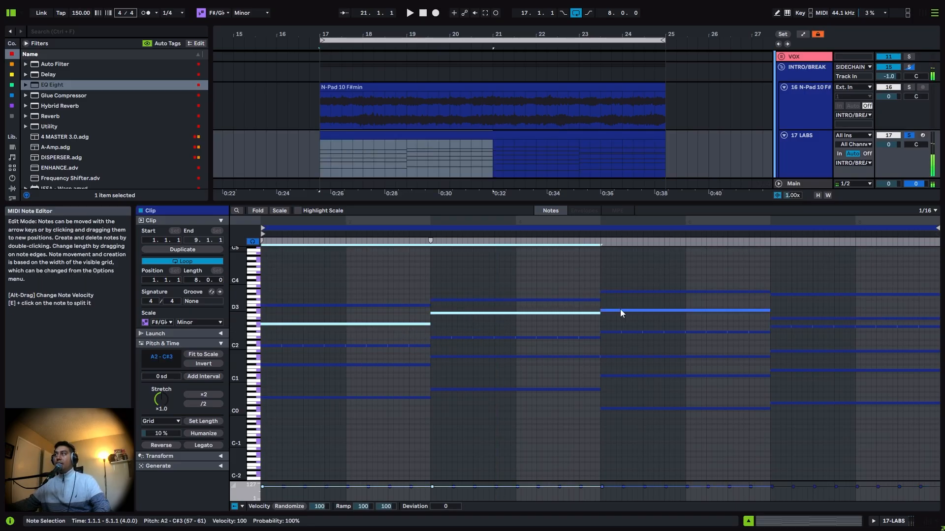
shift+click(878, 319)
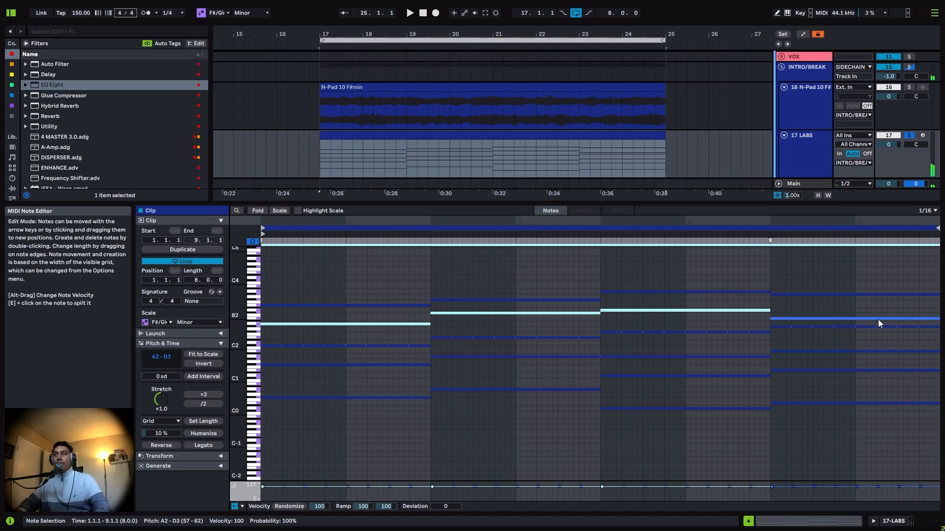
key(shift+Up)
key(space)
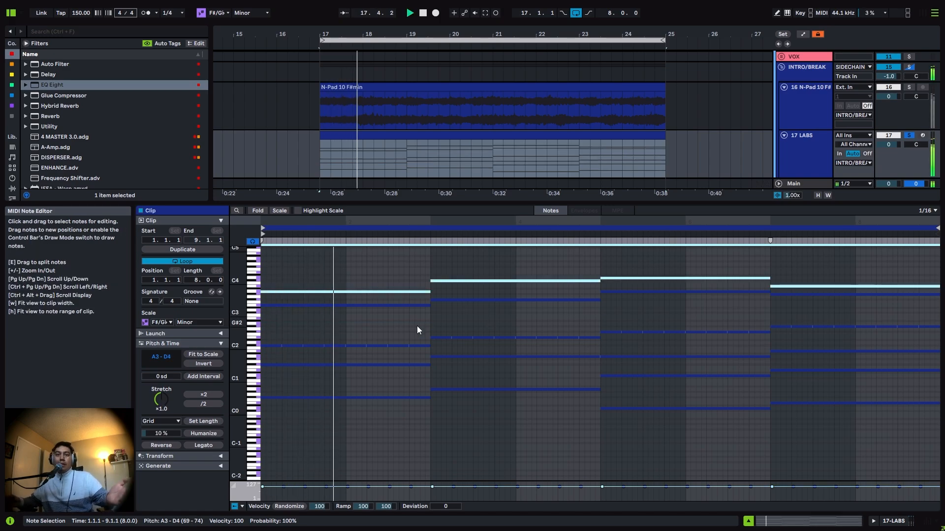
Listen to the revoiced chords from the second and third chord changes and review the note spread
click(430, 324)
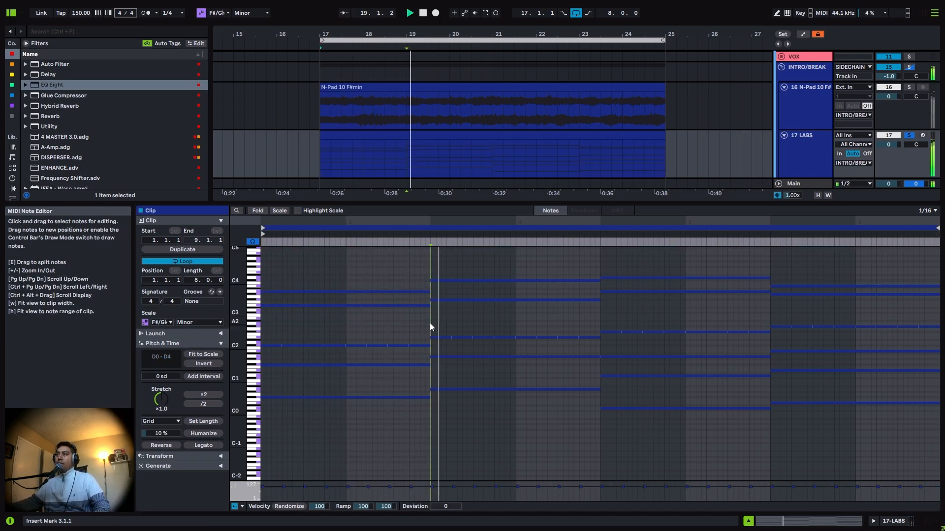
click(601, 309)
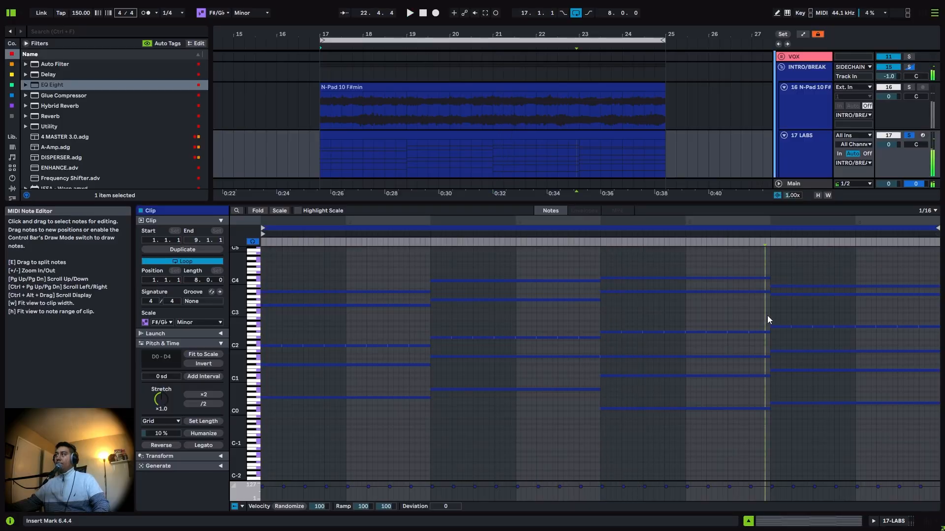
click(733, 322)
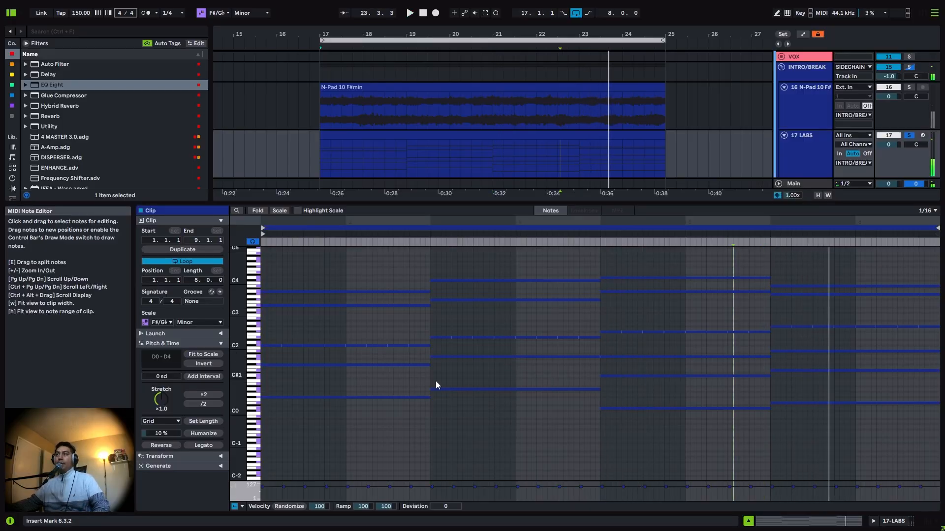
scroll(492, 325, up, 2)
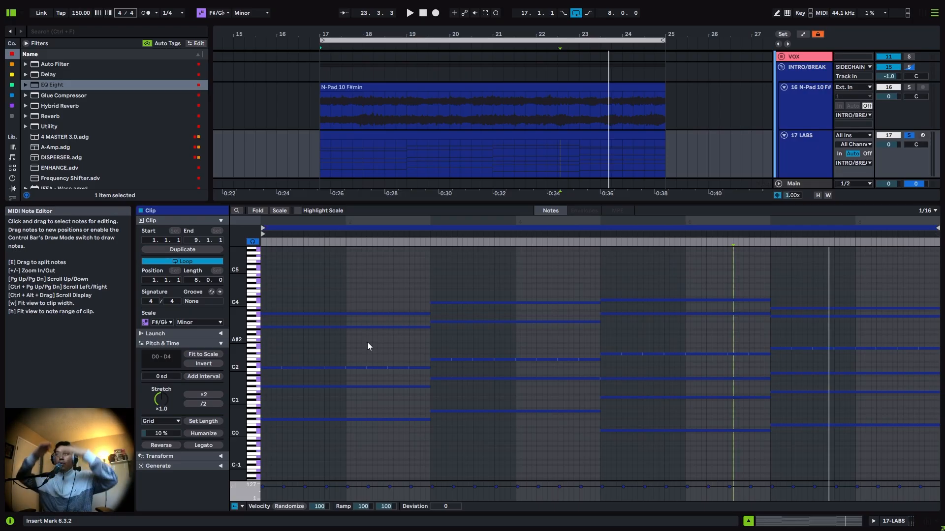
click(351, 368)
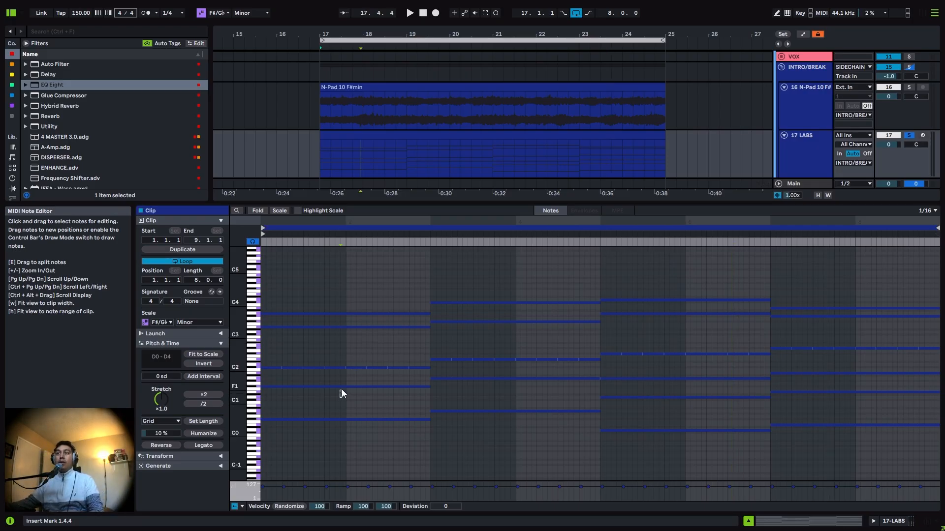
Raise the F#1 note in the first chord by three octaves to F#4 and play the chord
click(342, 388)
key(shift+Up)
key(shift+Up)
key(shift+Up)
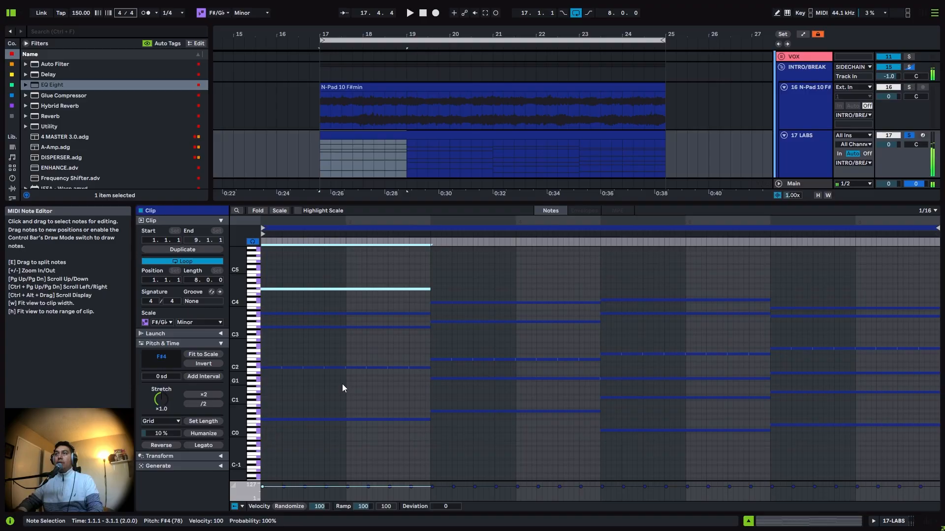
key(space)
key(space)
key(ctrl+l)
Raise the A1 note in the second chord by three octaves to A4 and play the chord
click(462, 379)
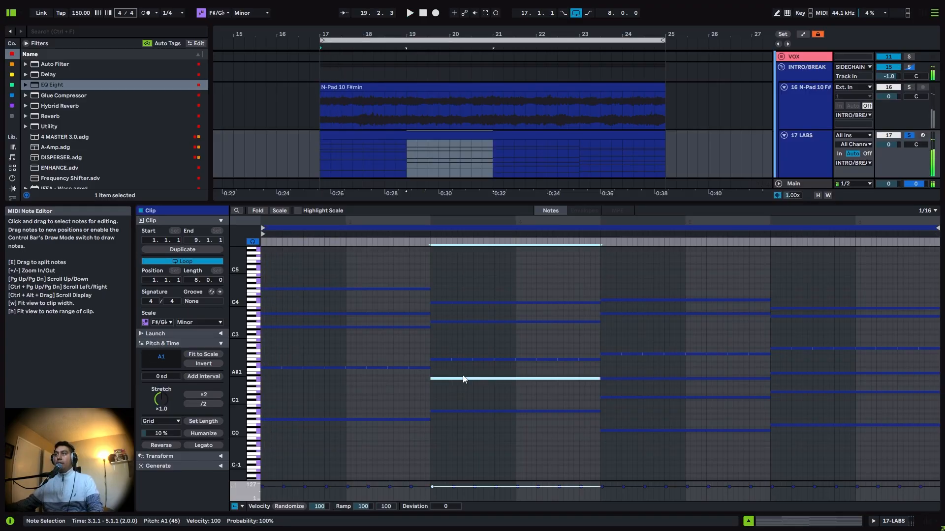
key(shift+Up)
key(shift+Up)
key(shift+Up)
key(space)
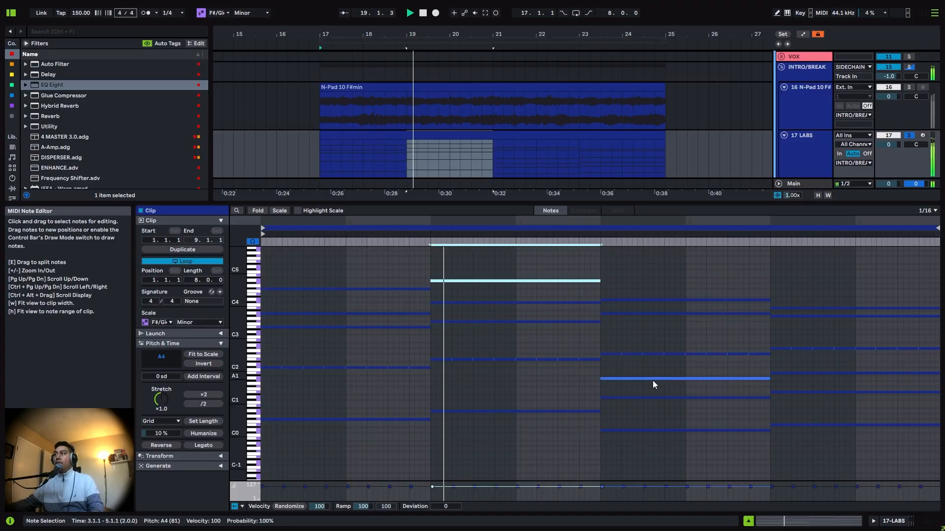
key(space)
Raise the A1 note in the third chord by three octaves to A4
click(652, 379)
key(shift+Up)
key(shift+Up)
key(shift+Up)
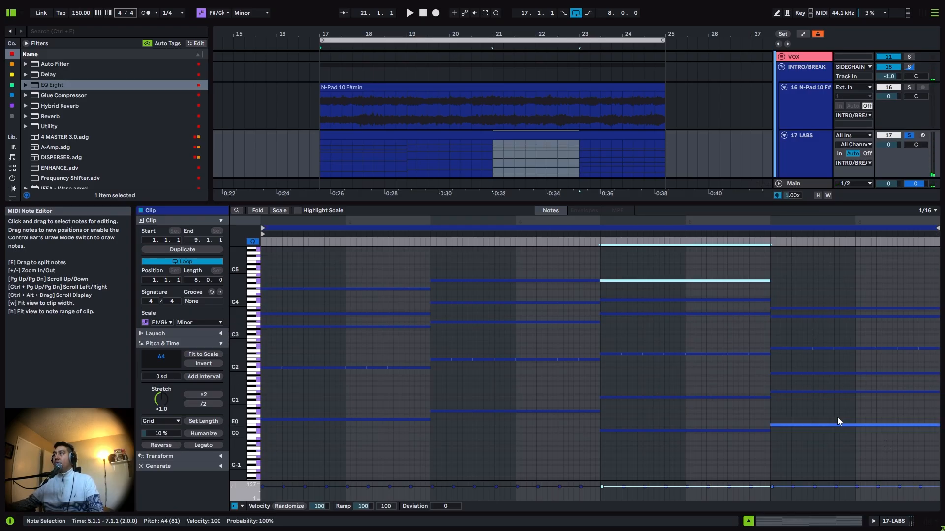
Raise the E1 note in the fourth chord by three octaves to E4 and play the chord
click(806, 400)
click(806, 393)
key(shift+Up)
key(shift+Up)
key(shift+Up)
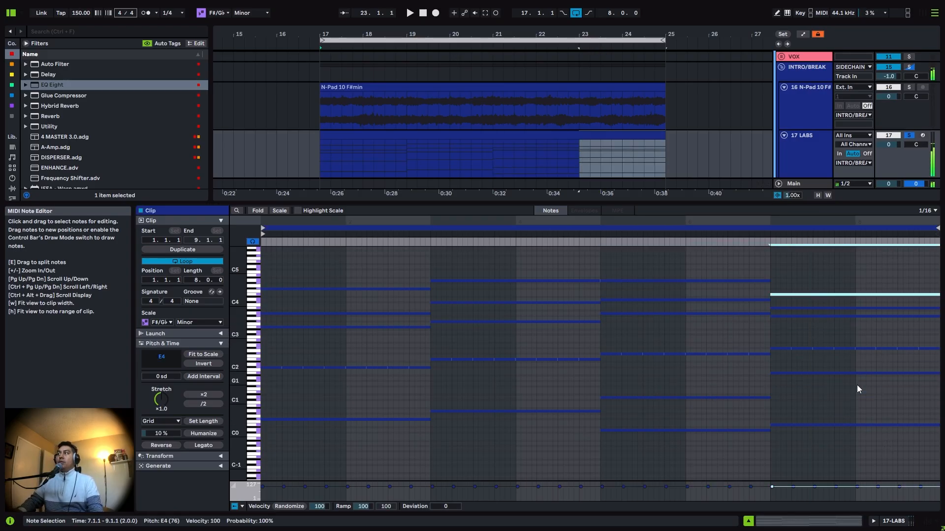
key(space)
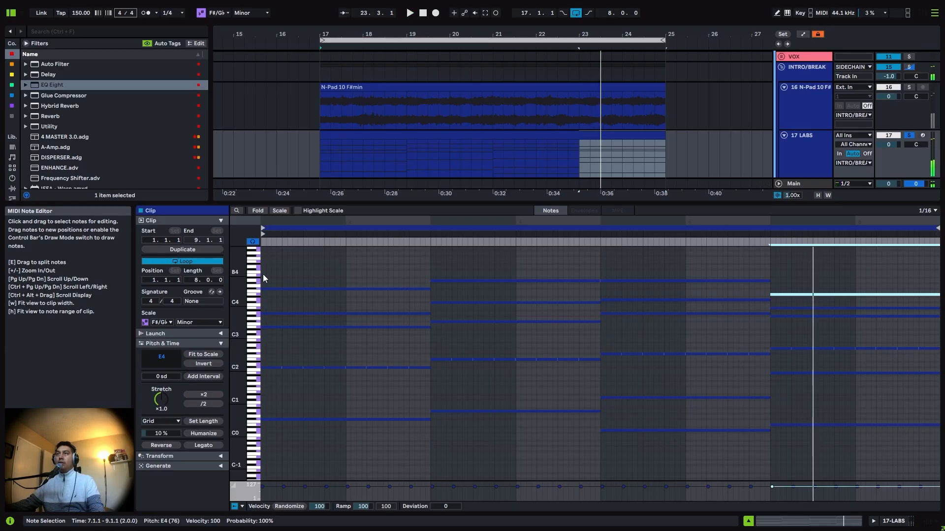
Listen to the progression from the start of each of the four chords
click(262, 273)
click(430, 264)
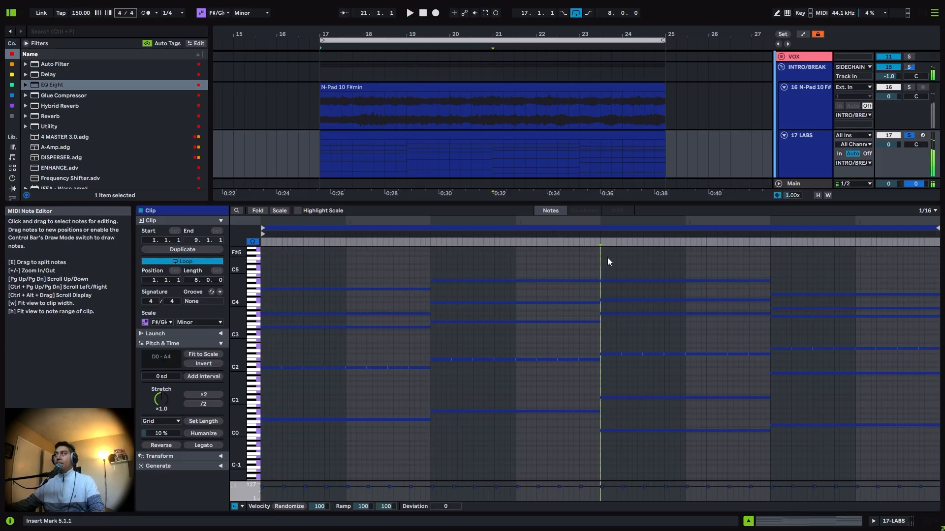
click(771, 267)
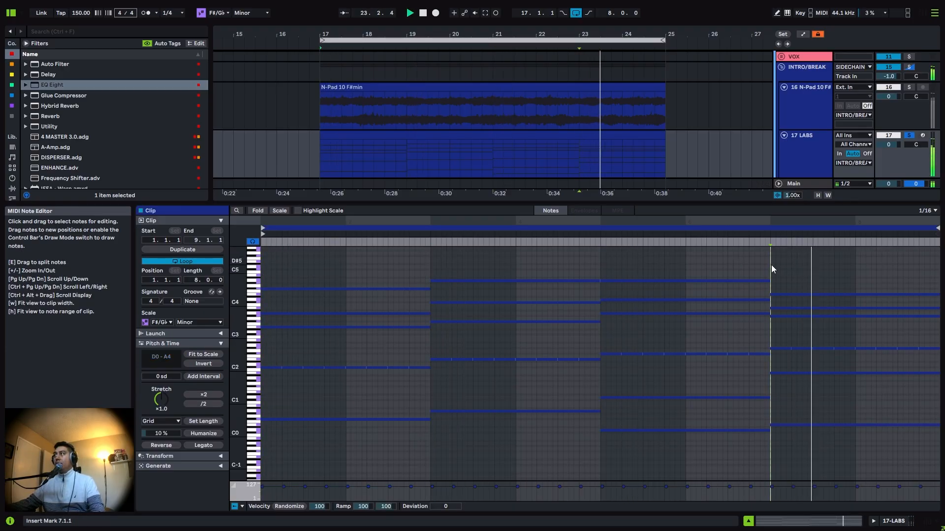
key(space)
Raise the top note of the fourth chord to G#4 and play the chord
click(790, 295)
key(Up)
key(Up)
key(Up)
key(Up)
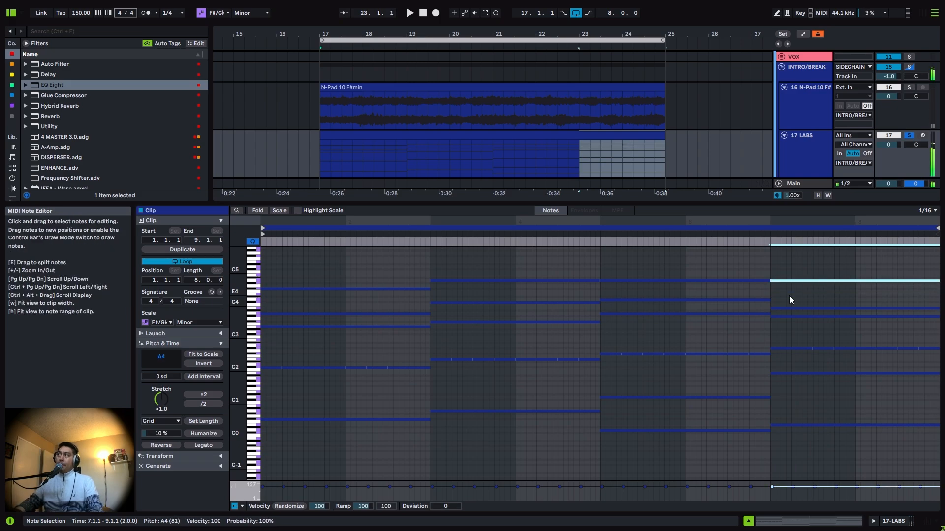
key(space)
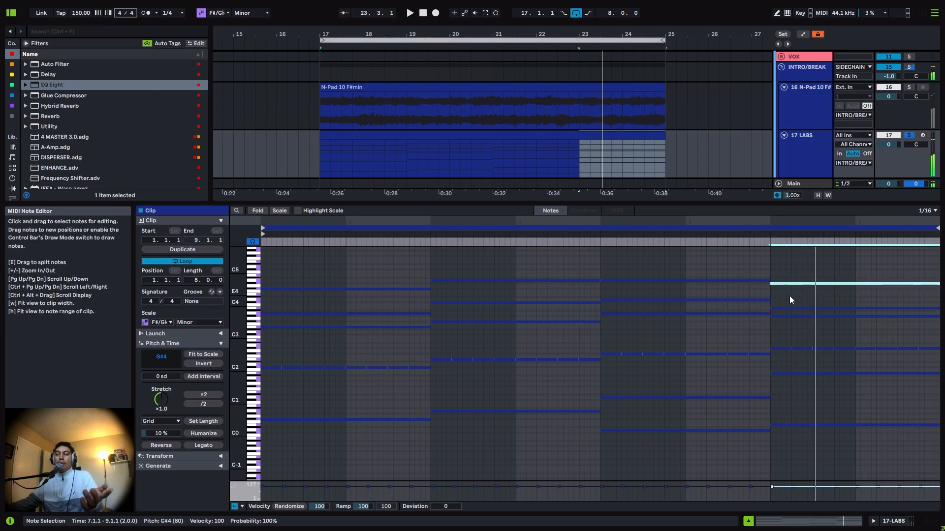
key(space)
Play the revised progression again from the first, second and fourth chords
click(446, 397)
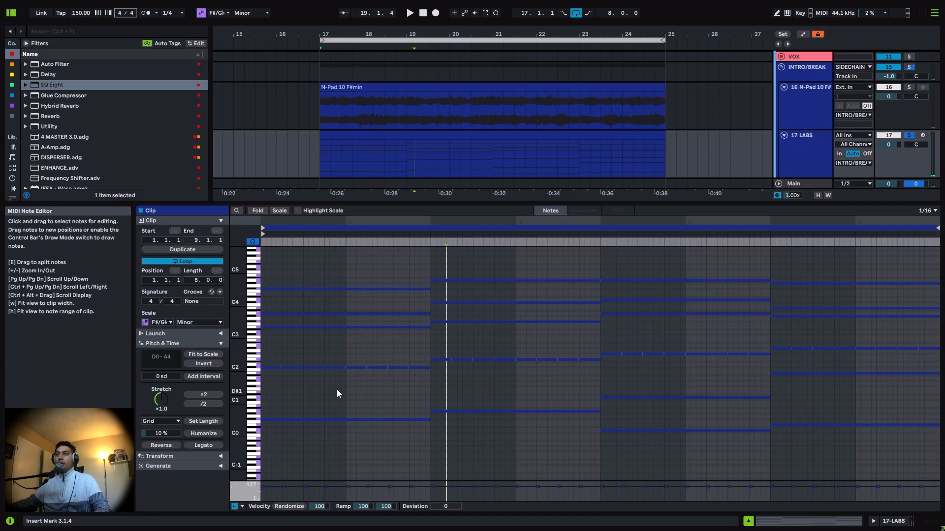
click(431, 404)
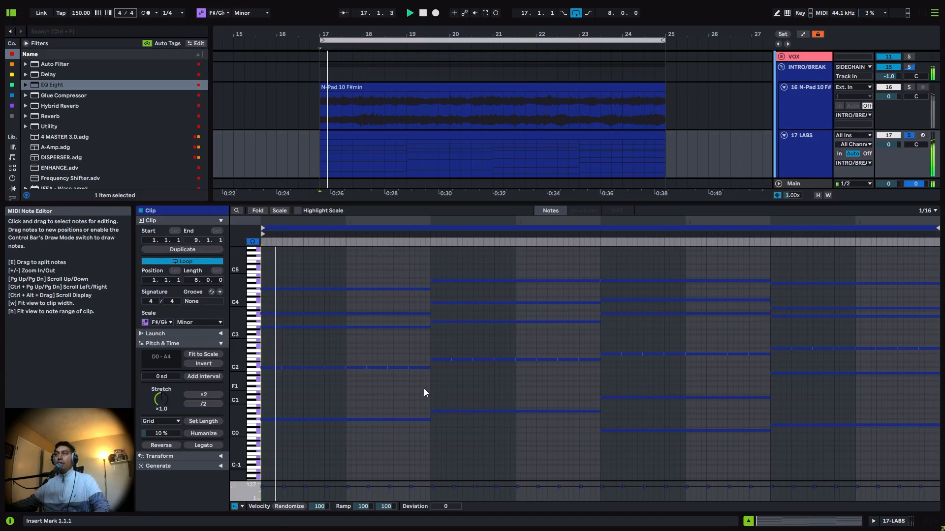
key(space)
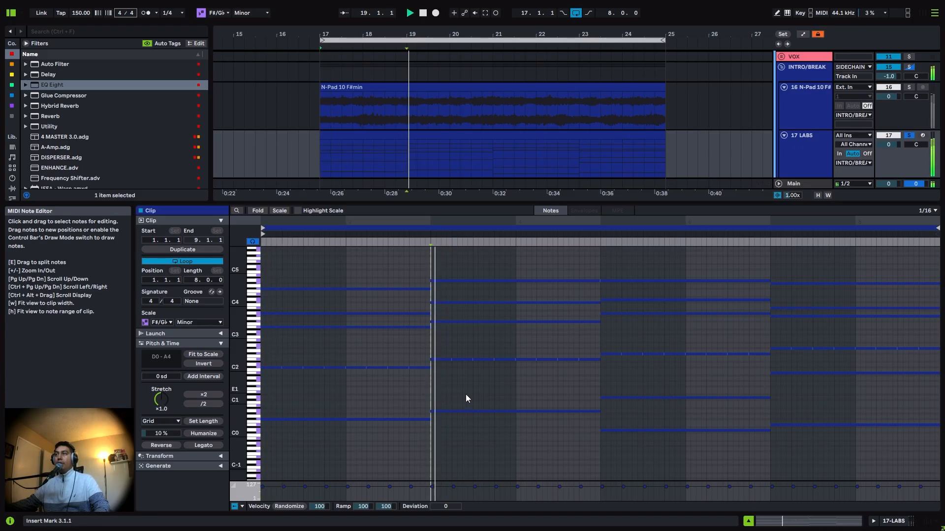
click(775, 386)
key(space)
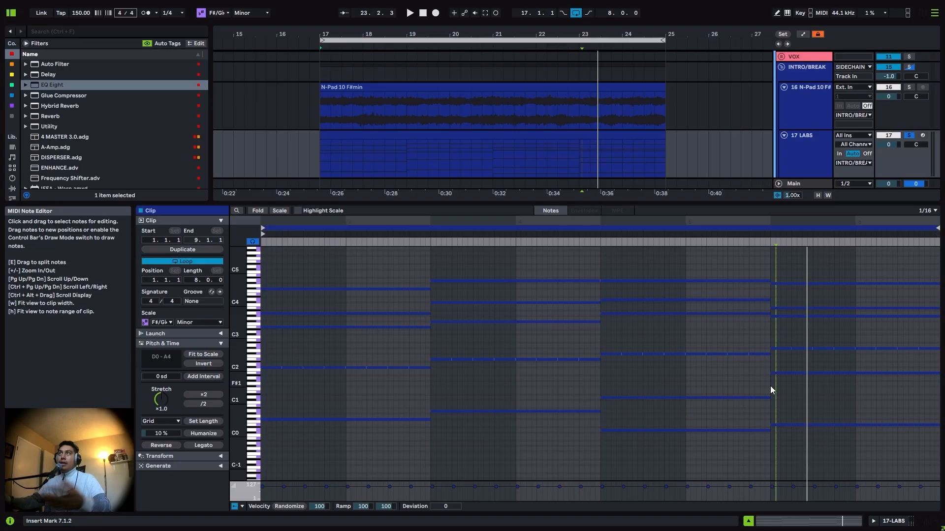
Return to the full arrangement and turn off solo on the LABS track
key(ctrl+alt+l)
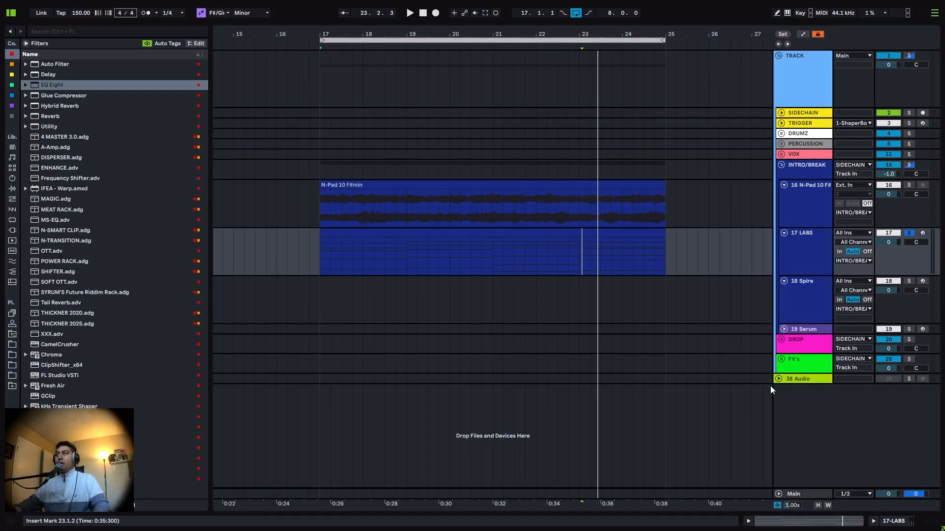
key(s)
key(s)
key(s)
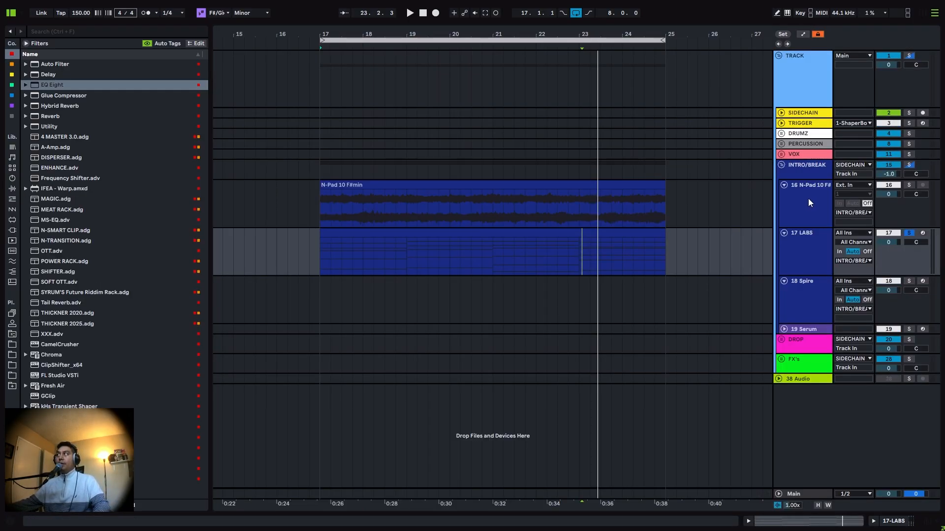
Turn off Scale mode in the LABS clip and transpose all its notes down two semitones
double_click(523, 231)
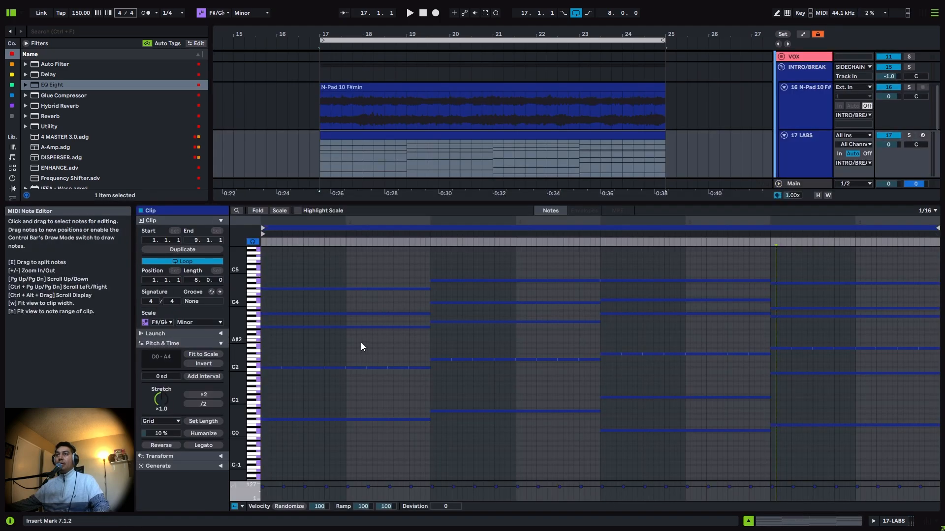
click(145, 323)
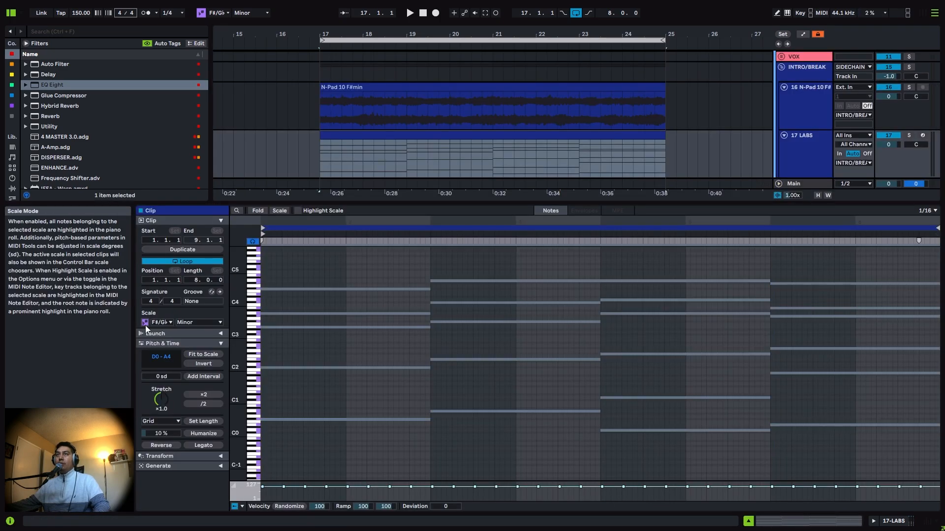
click(354, 336)
key(ctrl+a)
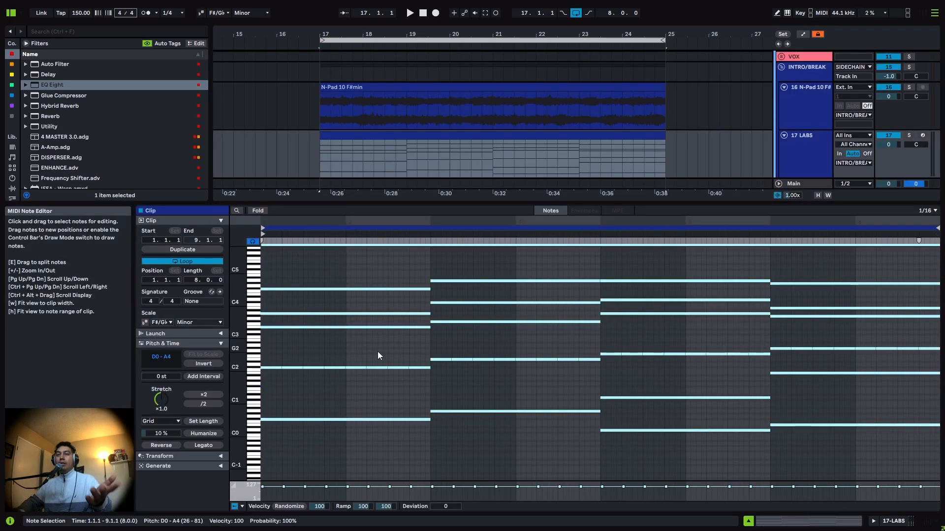
key(Down)
key(Down)
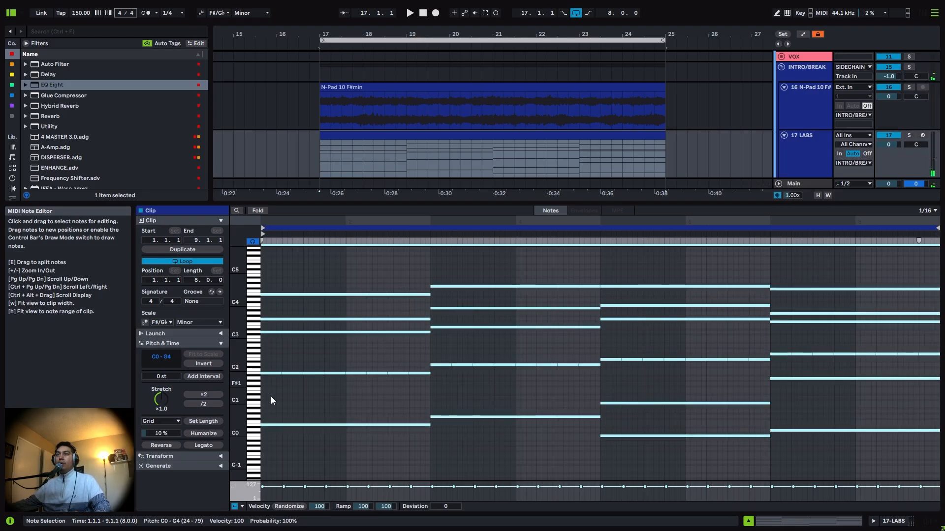
drag(235, 422, 268, 435)
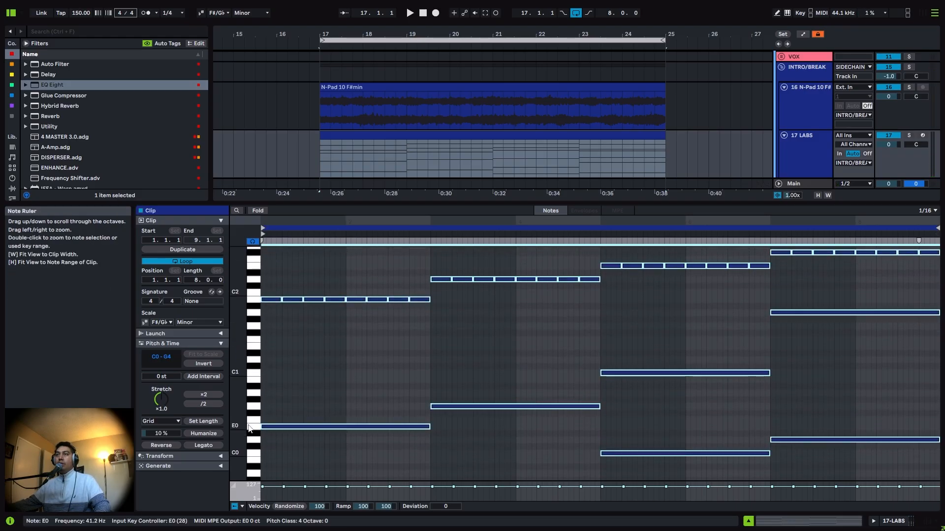
key(ctrl+alt+l)
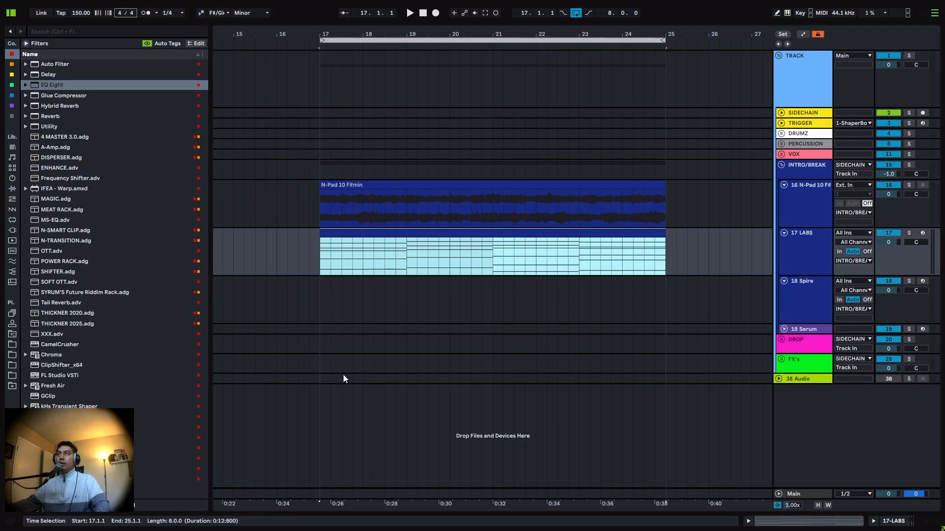
Set the warp mode of the N-Pad 10 F#min clip to Complex
double_click(388, 185)
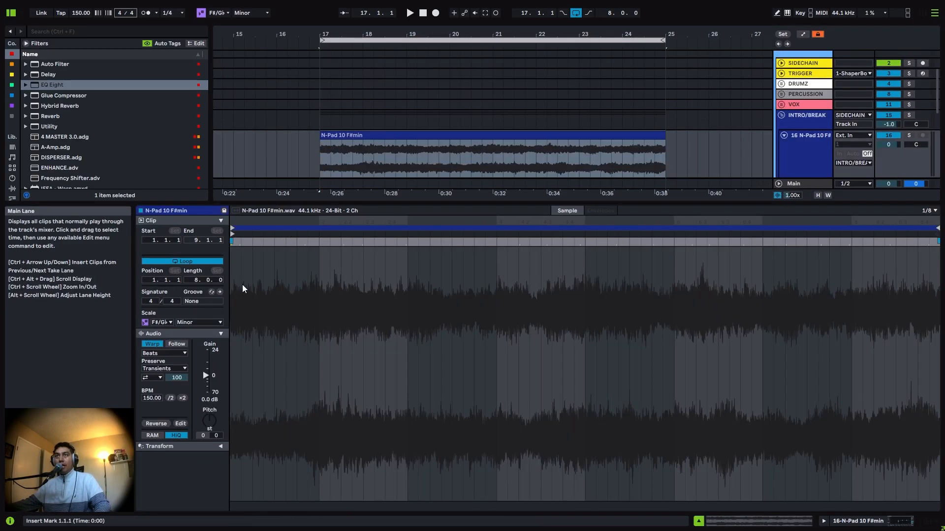
click(165, 353)
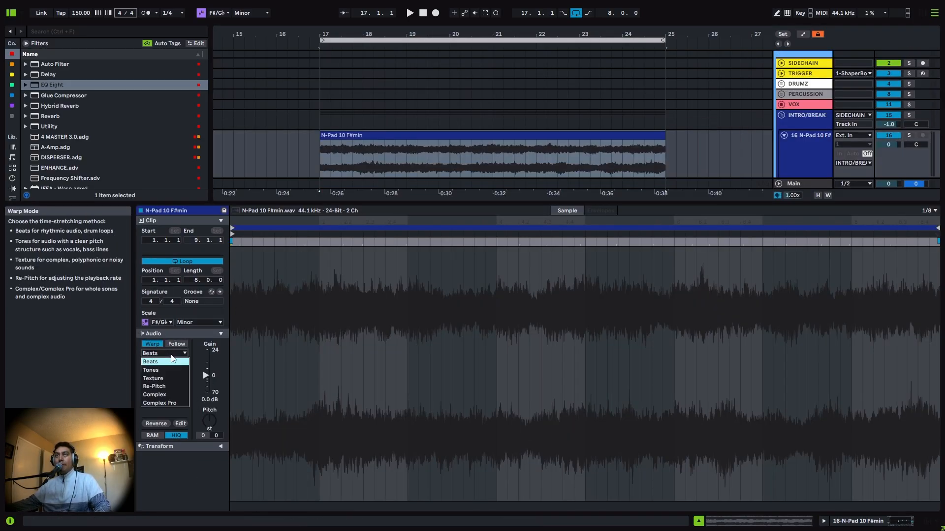
click(158, 396)
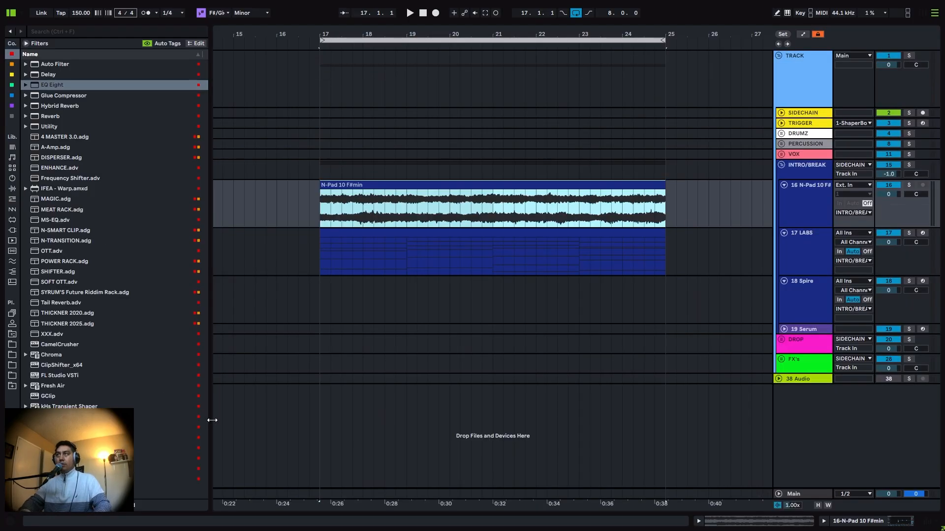
Enable the high-cut band 8 in the pad track's EQ Eight, lower it to 2.06 kHz and play the soloed pad
key(ctrl+alt+l)
double_click(798, 208)
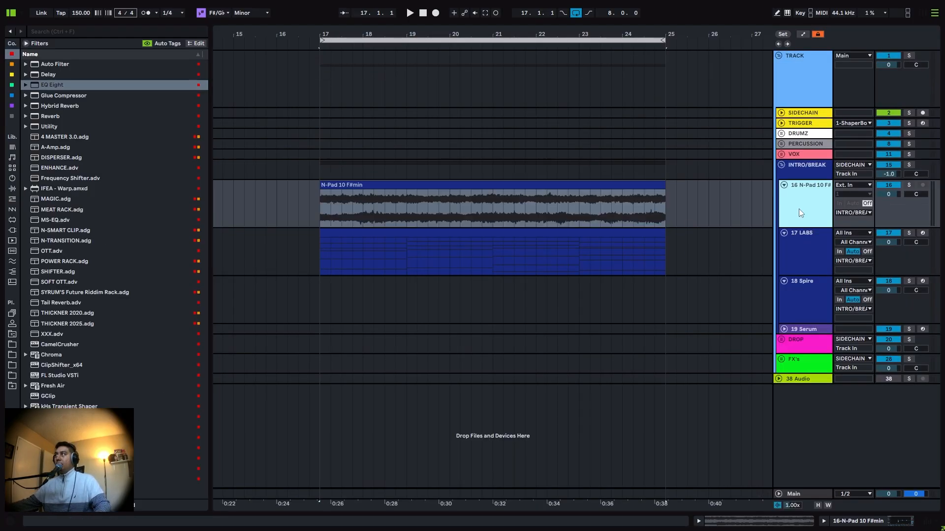
drag(247, 472, 246, 473)
click(353, 507)
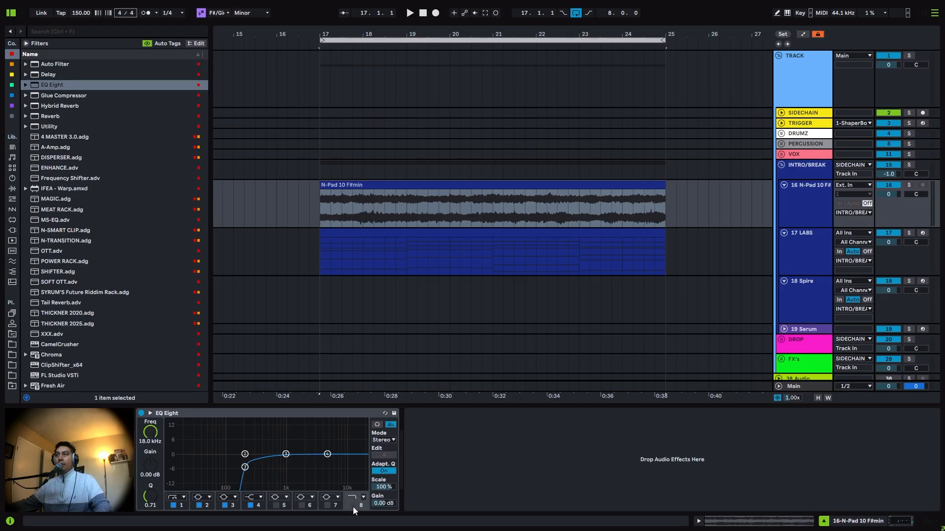
drag(362, 463, 330, 468)
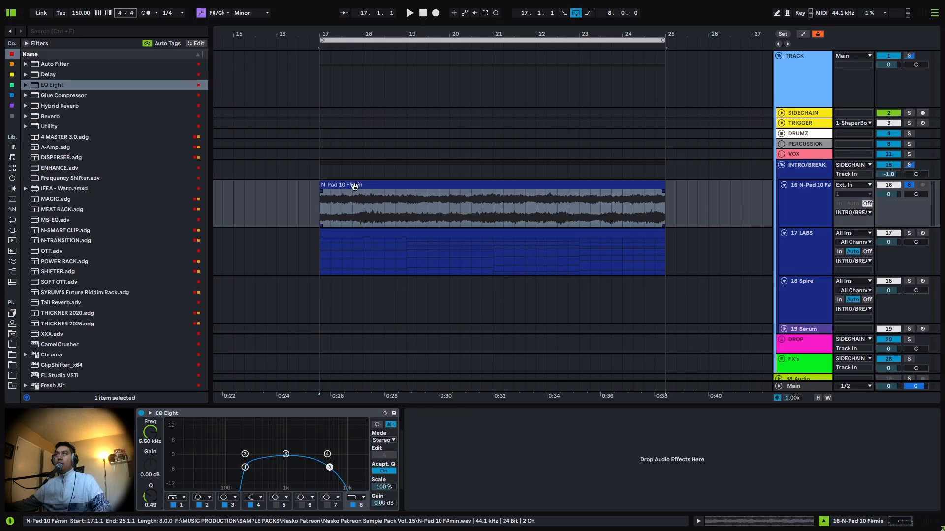
click(372, 210)
key(space)
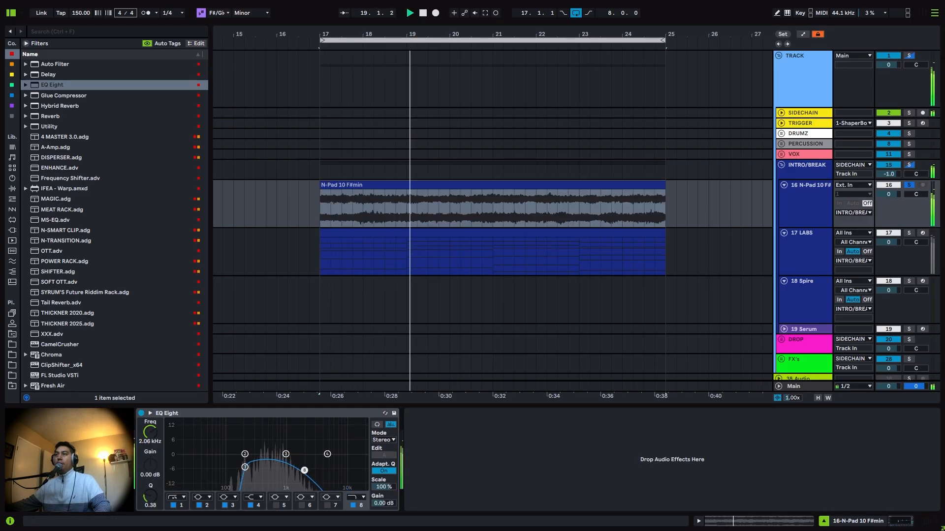
Turn off the solos and listen to the filtered pad together with the LABS chords
click(556, 226)
click(802, 252)
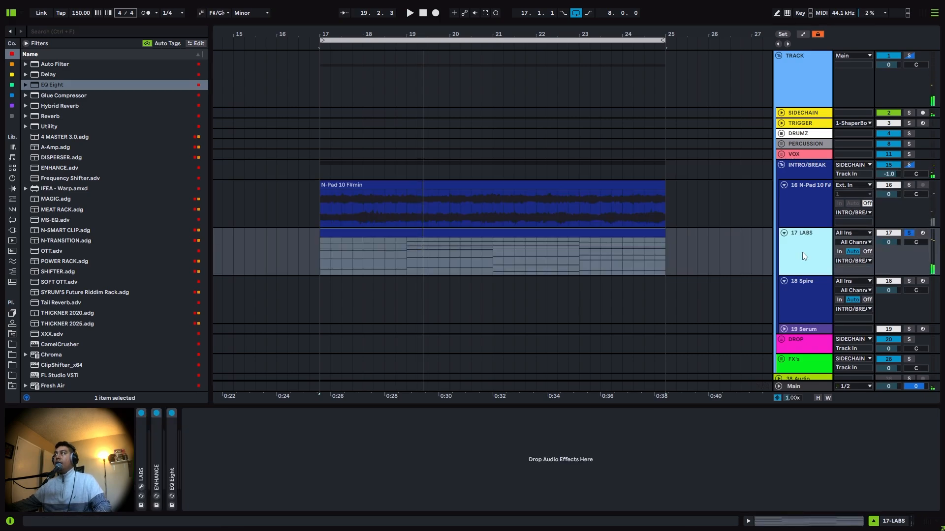
key(space)
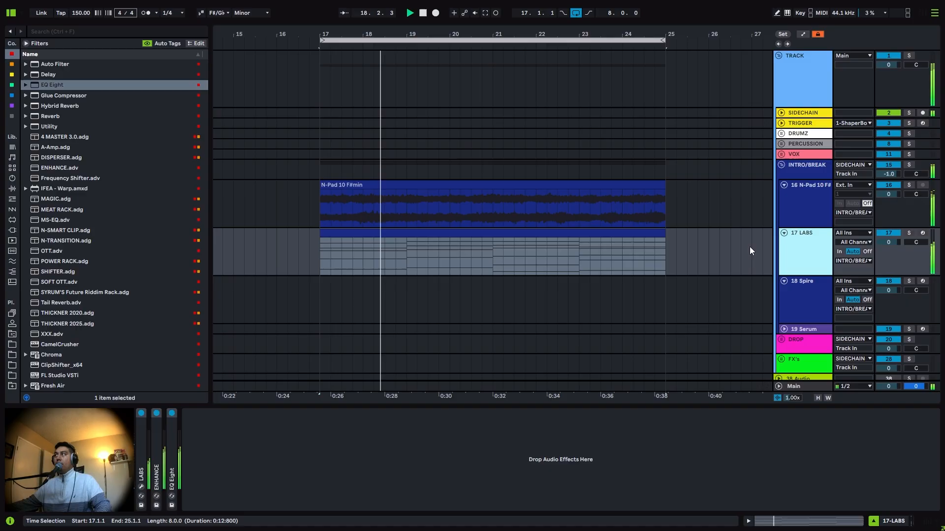
click(405, 252)
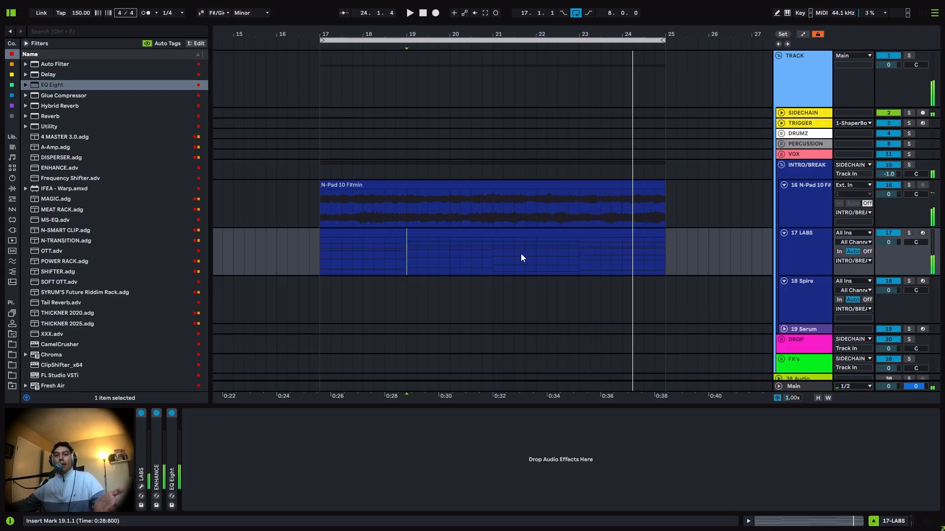
Solo the LABS track and review the low notes in its clip
click(519, 231)
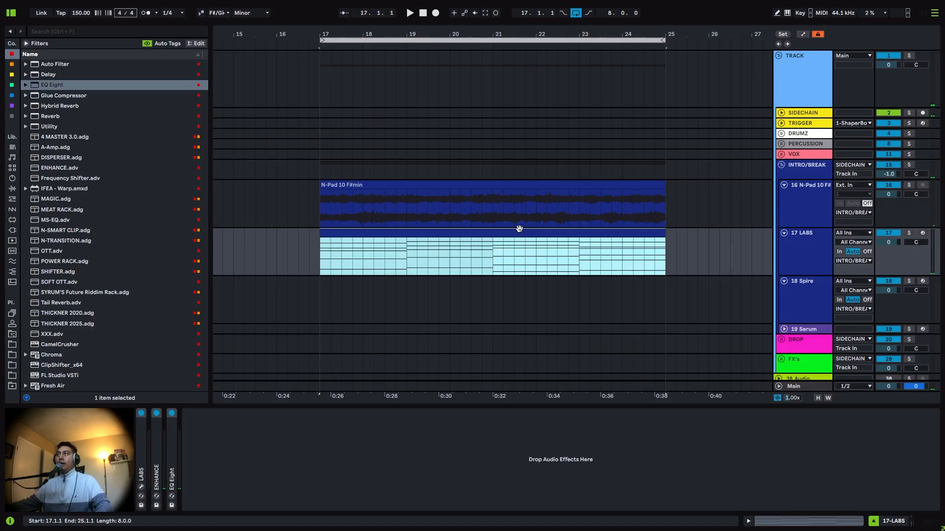
double_click(523, 234)
click(460, 344)
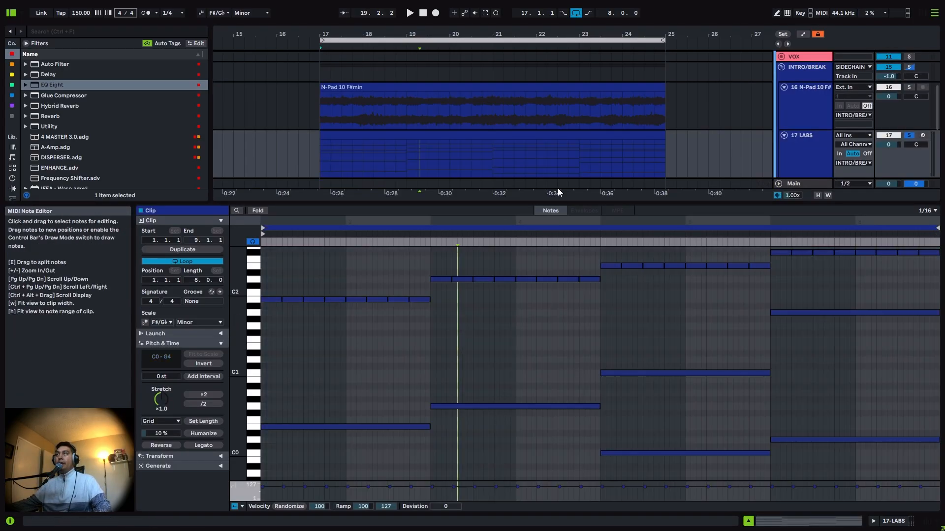
key(shift+Tab)
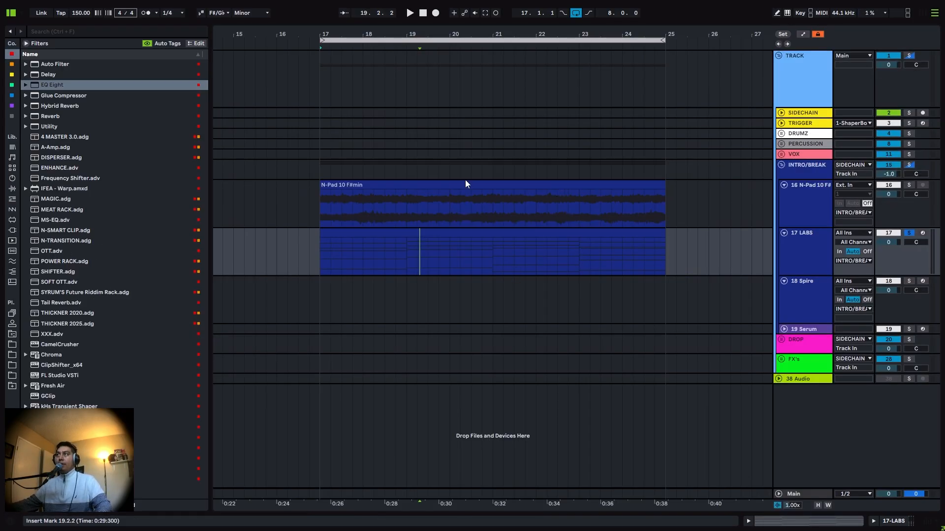
click(437, 227)
click(431, 231)
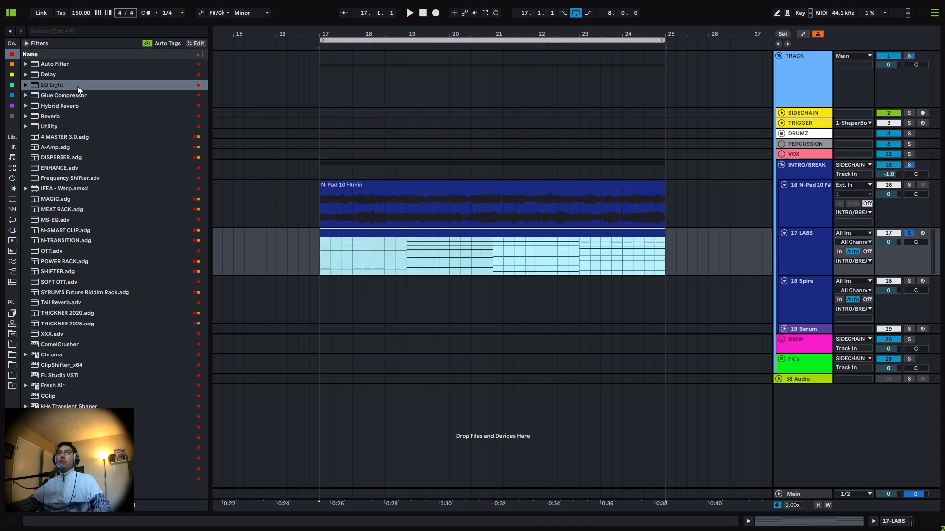
click(371, 184)
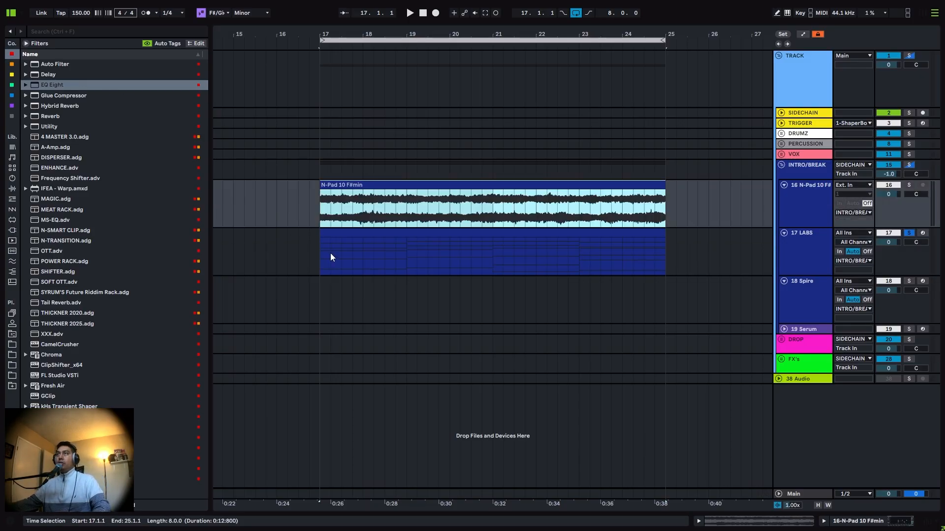
click(345, 232)
key(s)
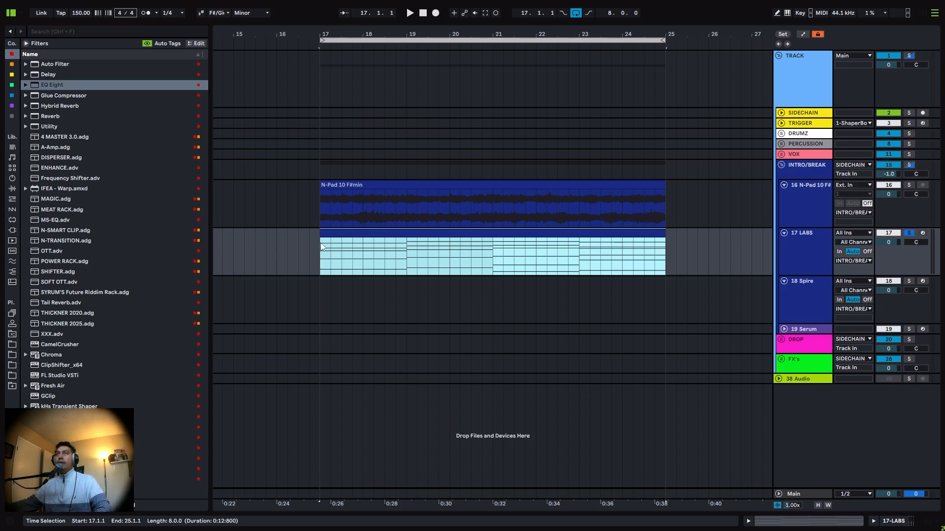
Open the LABS clip in the note editor, select all its notes and look through the options offered for them
double_click(353, 231)
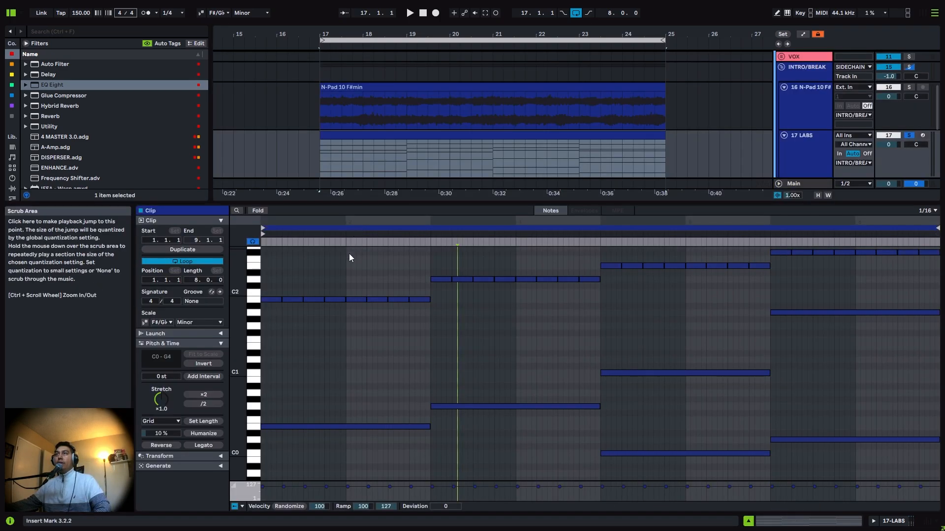
key(ctrl+a)
drag(238, 300, 198, 325)
right_click(386, 297)
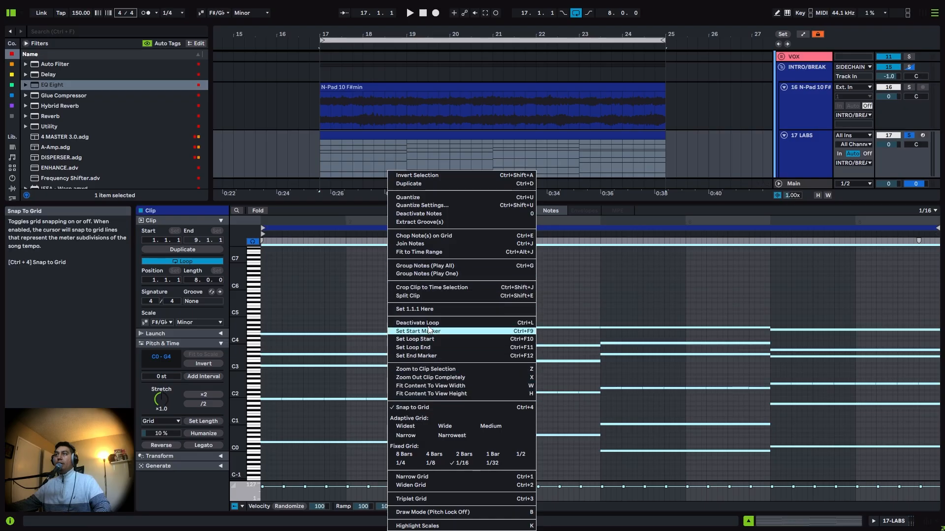
click(432, 222)
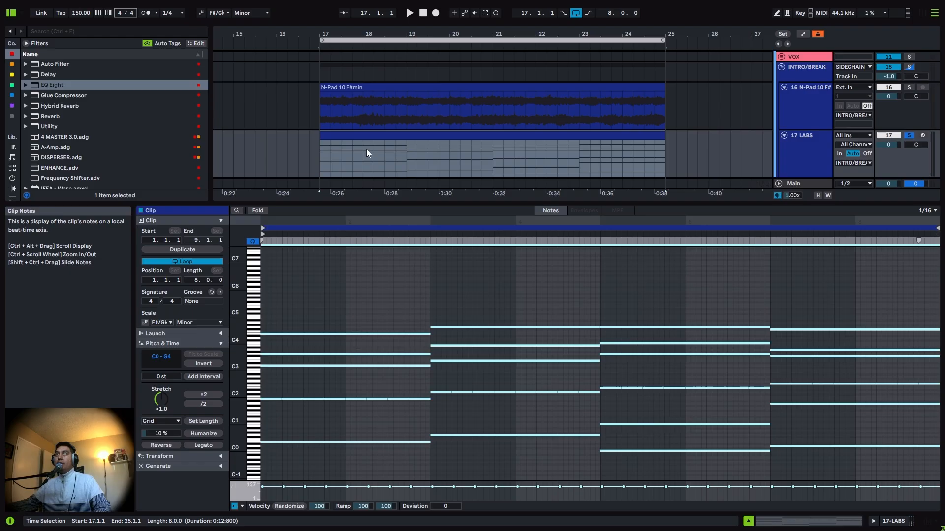
Begin exporting the LABS clip as a MIDI file to the Desktop under the name THE GREATEST CHORD PROGRESSION EVERRRRRR, and cancel the export
click(358, 137)
right_click(358, 136)
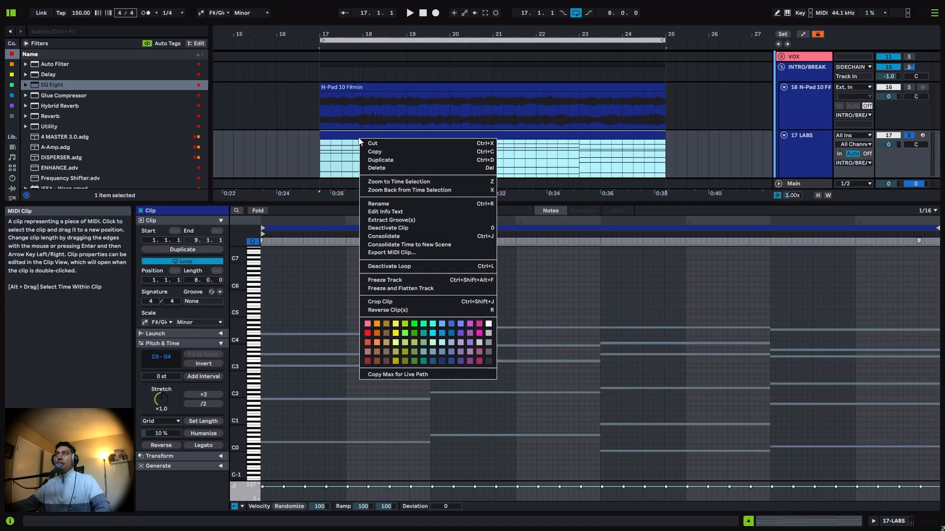
click(394, 254)
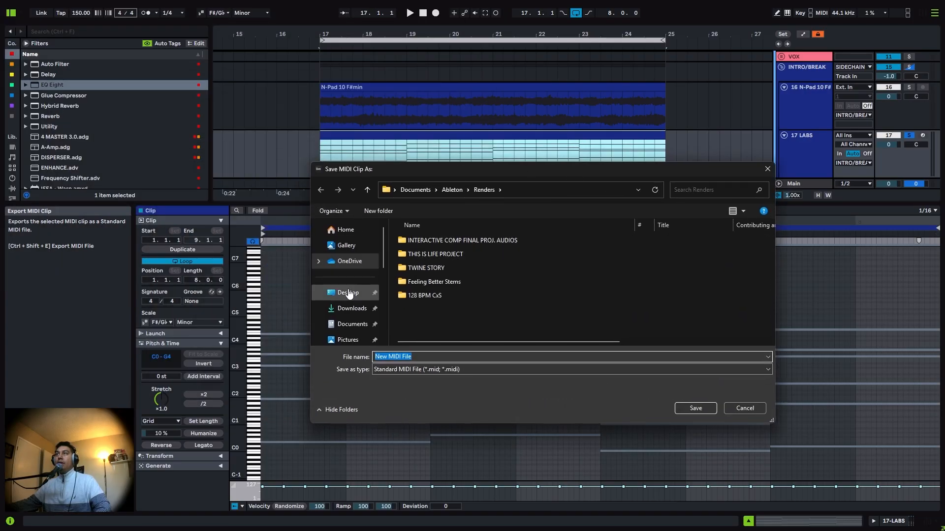
click(346, 293)
right_click(462, 273)
click(438, 285)
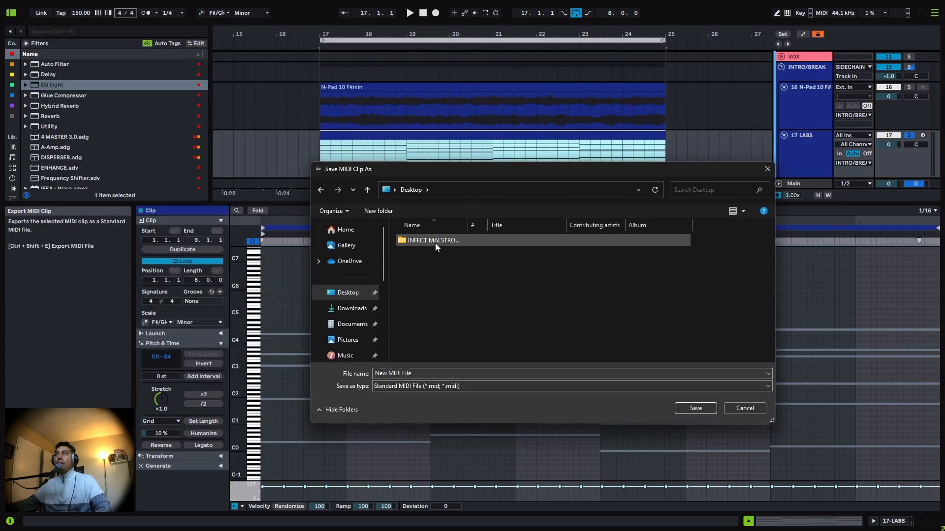
click(427, 373)
text(tyhe)
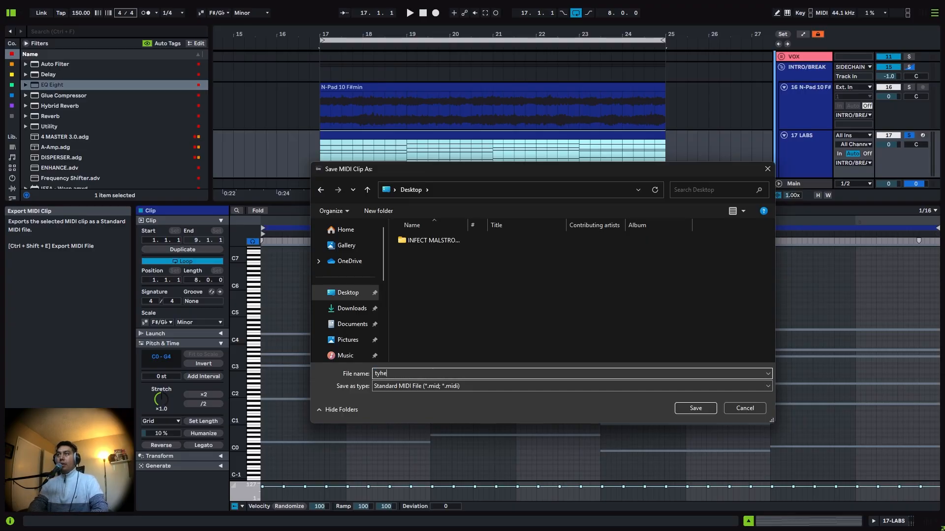
key(BackSpace)
text(THE GREATEST )
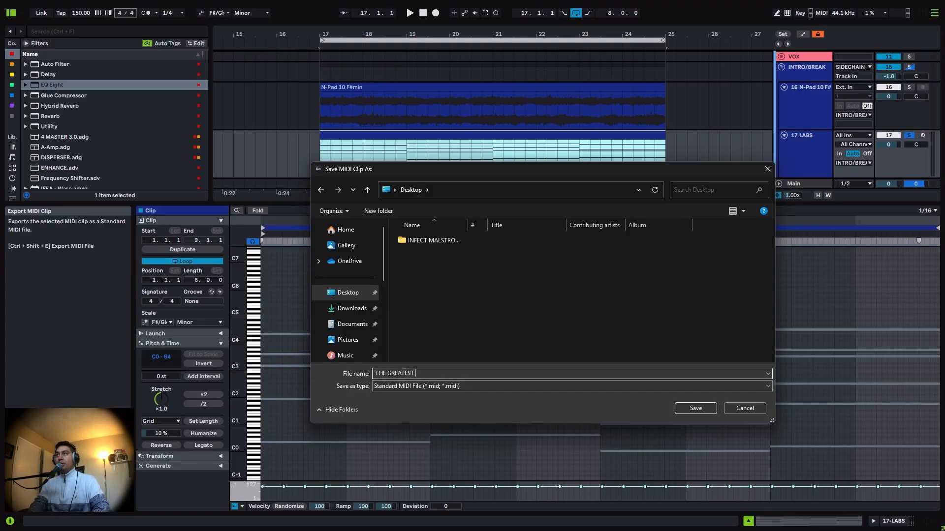
text(CHORD PROGRESSION EVERRRRRRR)
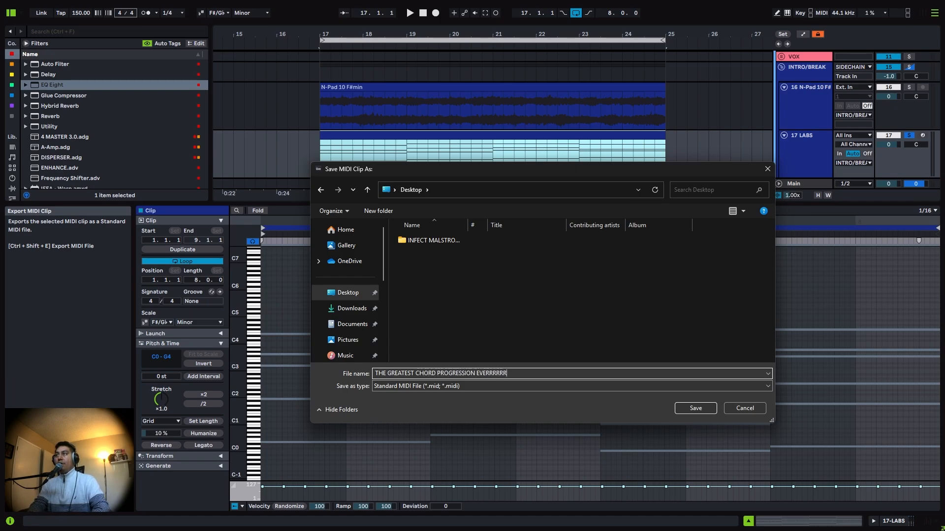
click(753, 408)
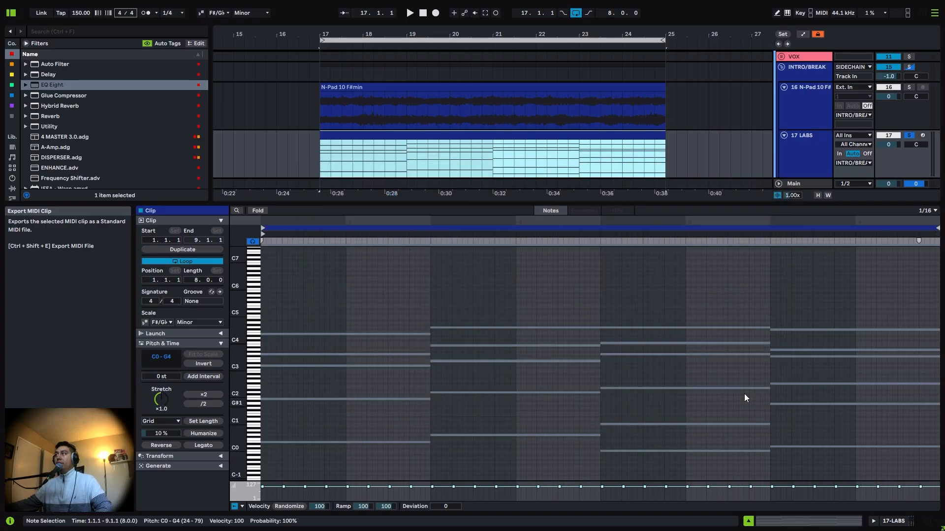
Close the LABS clip's note editor and show the user MIDI files collection in the browser at the numbered files
click(485, 146)
key(ctrl+alt+l)
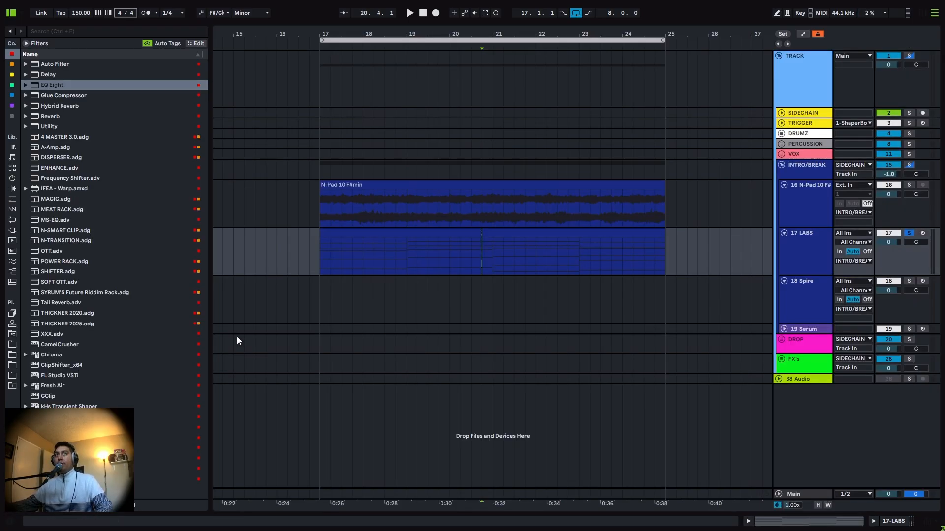
click(320, 258)
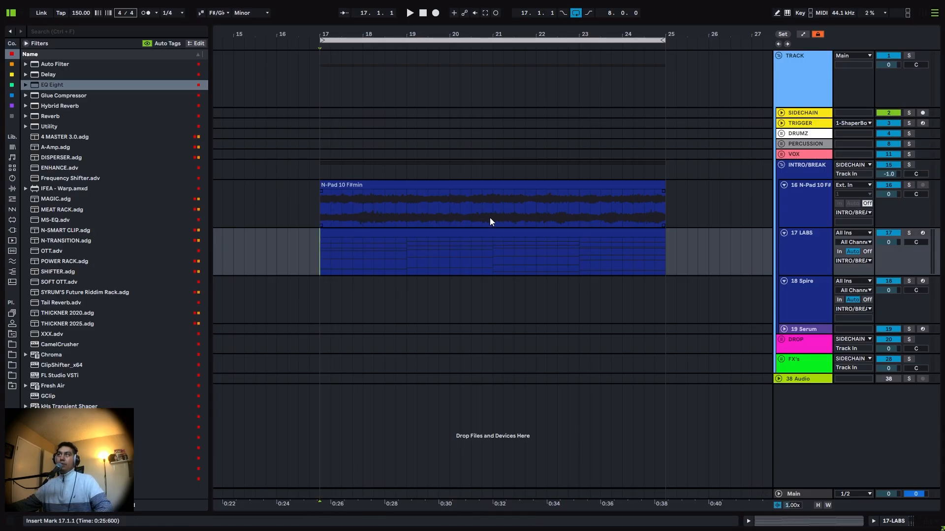
click(18, 106)
scroll(79, 305, down, 5)
click(66, 333)
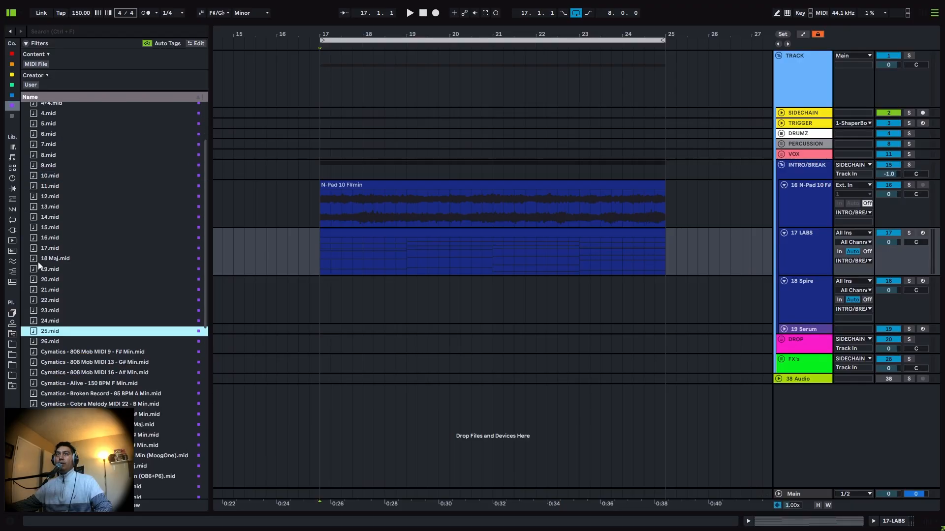
Audition 26.mid on the LABS track at bar 17 and replace it with 25.mid
drag(46, 340, 321, 257)
key(space)
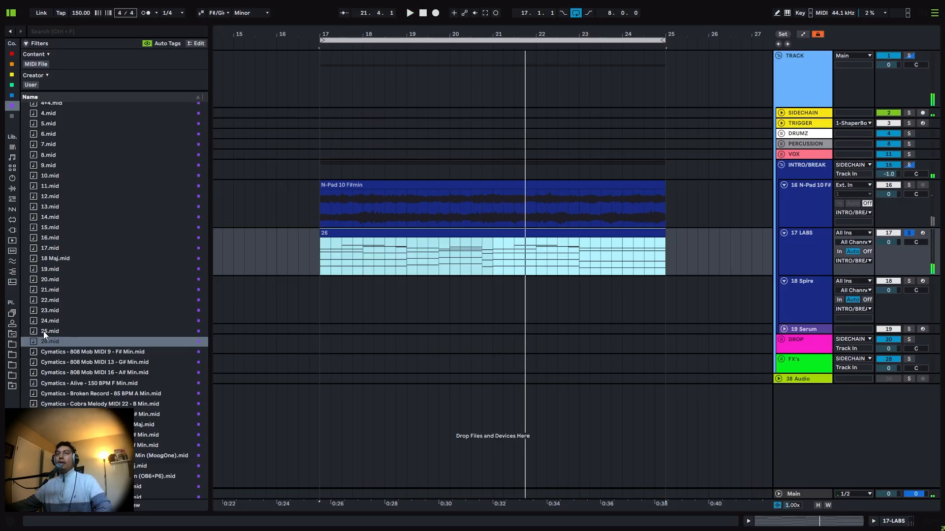
drag(43, 332, 323, 261)
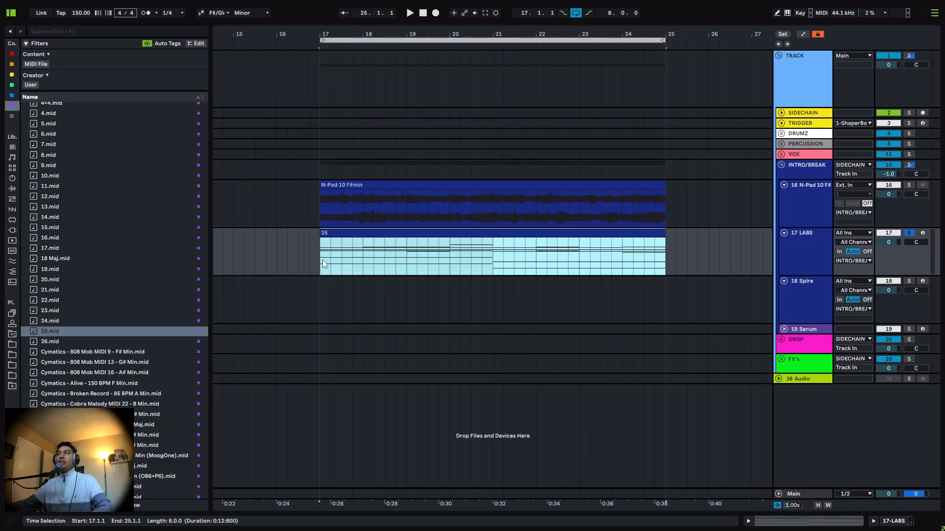
Open the 25 clip on the LABS track, highlight its C3 notes and play the progression
scroll(377, 249, down, 3)
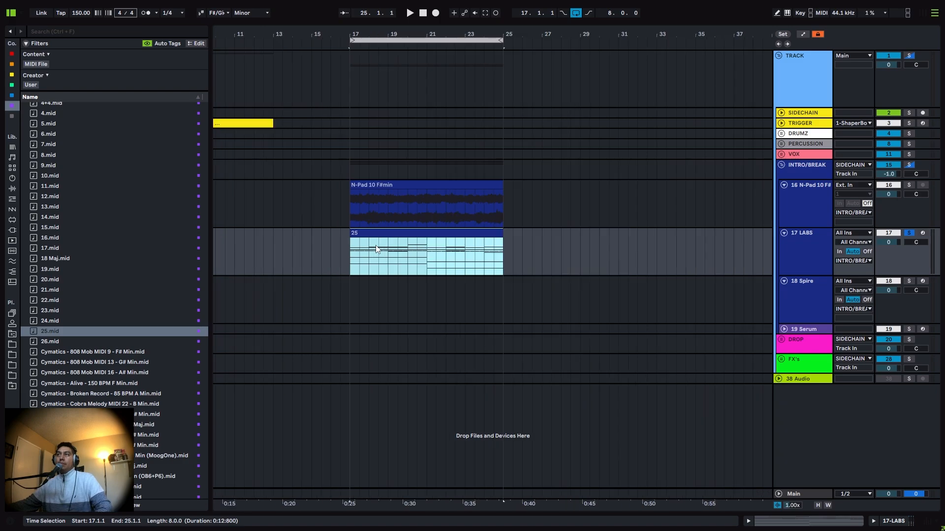
double_click(376, 233)
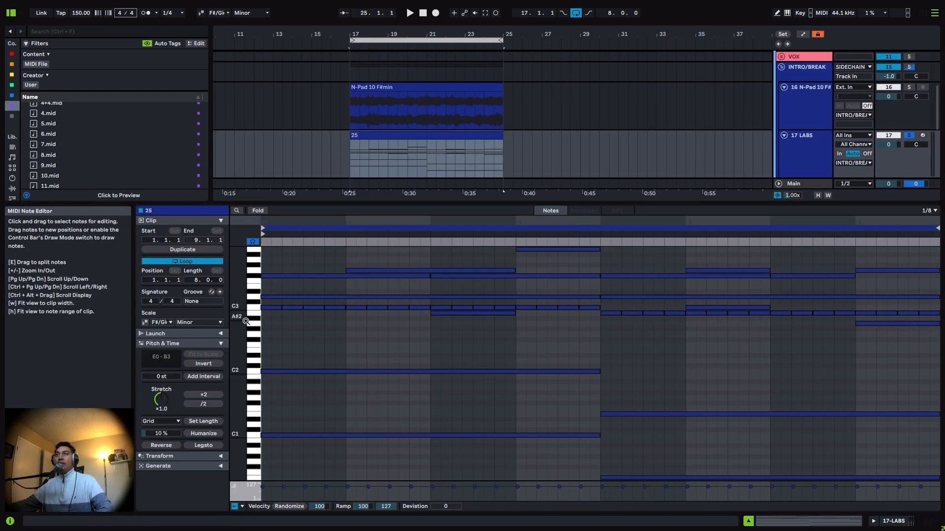
click(256, 310)
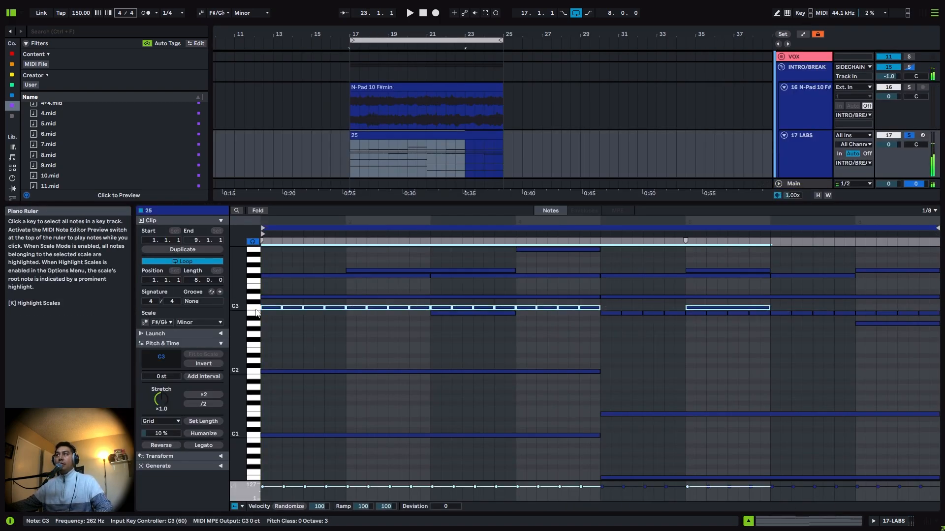
key(space)
drag(238, 332, 223, 337)
click(427, 344)
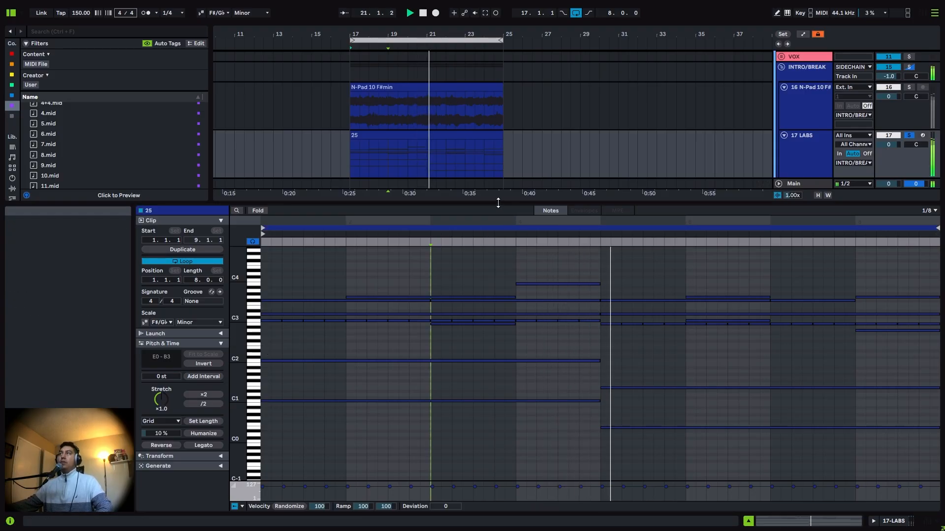
Enlarge the note editor to examine the full note range of the 25 clip, and return to the arrangement
drag(498, 203, 536, 6)
mouse_move(234, 298)
mouse_down()
mouse_move(246, 303)
mouse_move(228, 293)
mouse_up()
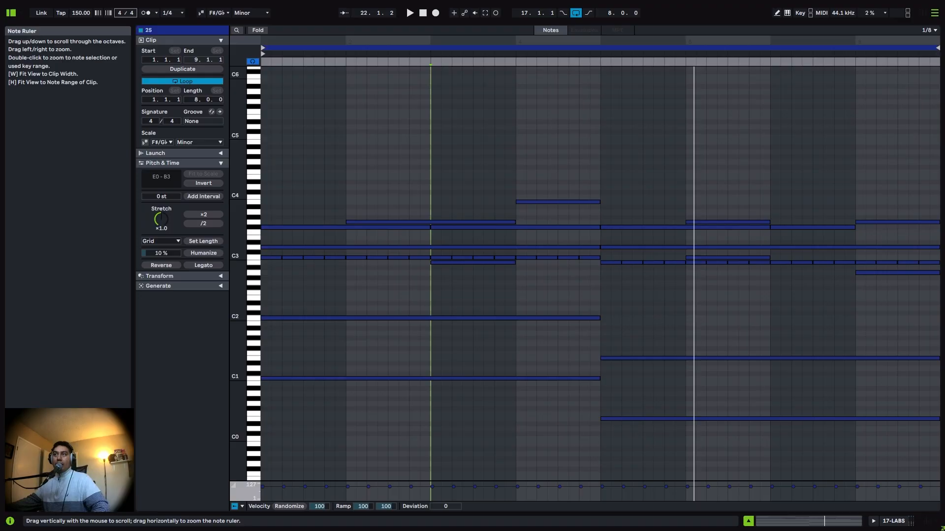
key(ctrl+alt+l)
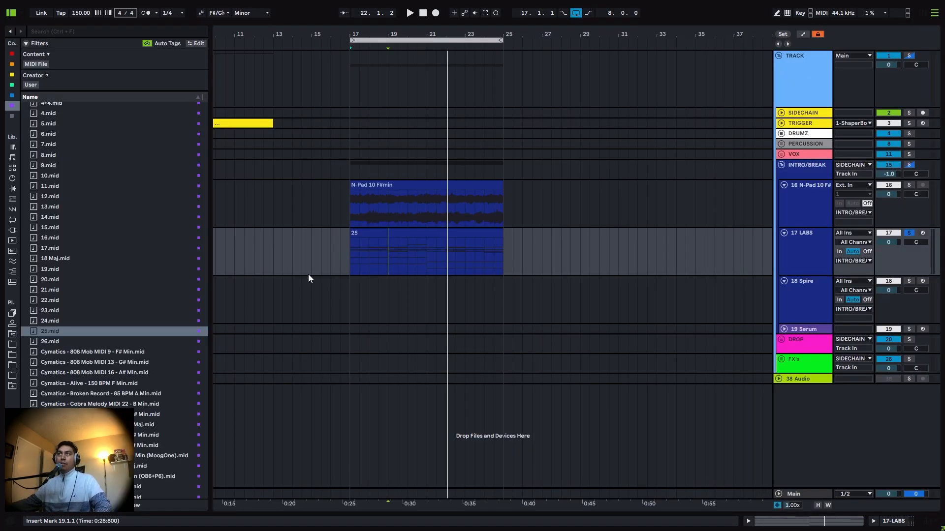
Play the N-Pad 10 F#min clip soloed, and compare it with the soloed 25 clip on LABS
drag(351, 183, 351, 183)
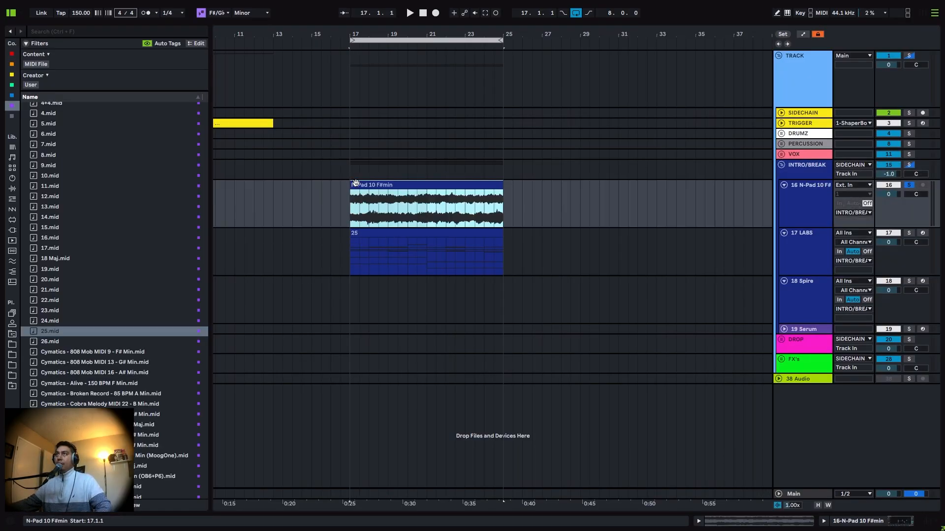
key(space)
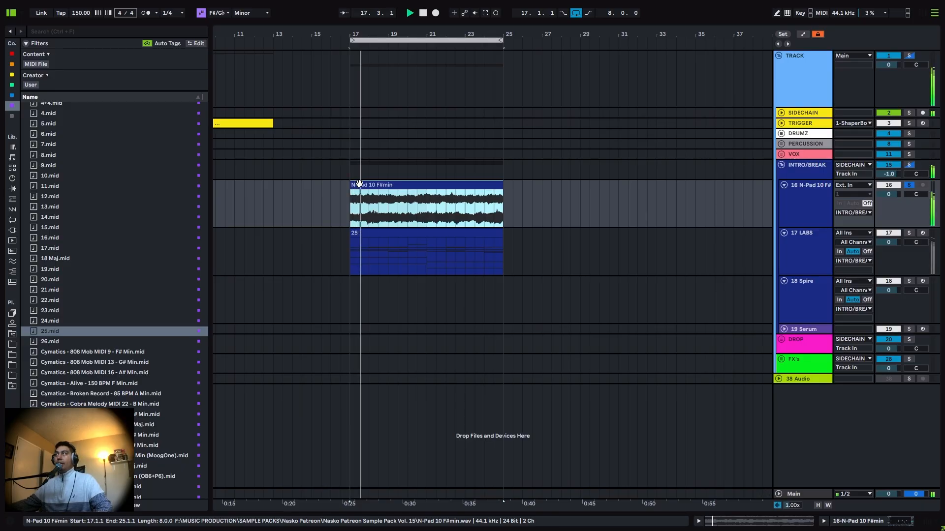
click(365, 234)
key(space)
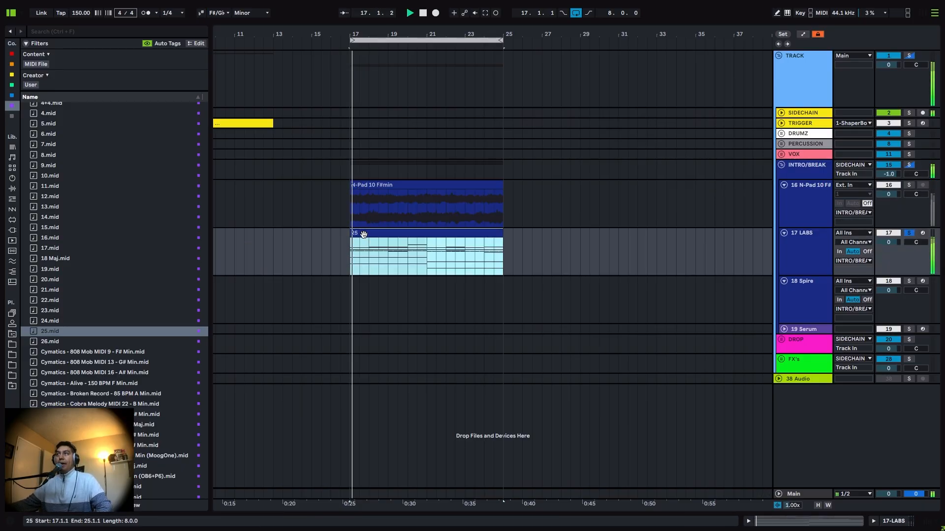
Place 24.mid at bar 17 and 23.mid at bar 25 on the LABS track and play the new chords
drag(49, 321, 348, 259)
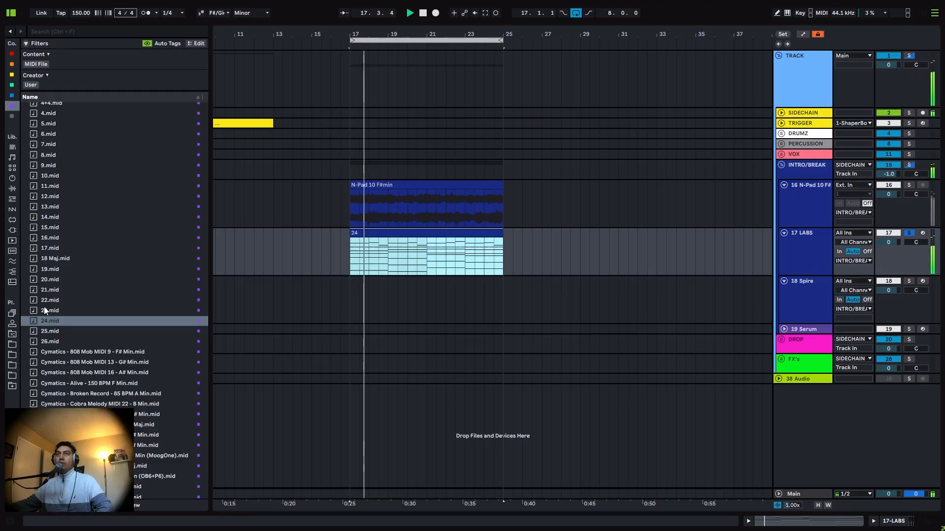
drag(48, 310, 505, 256)
click(427, 267)
click(438, 235)
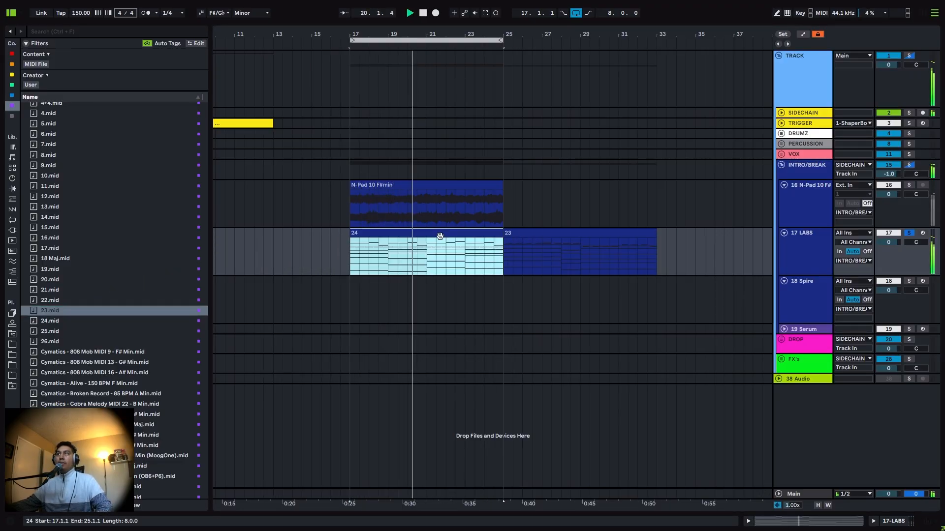
click(525, 234)
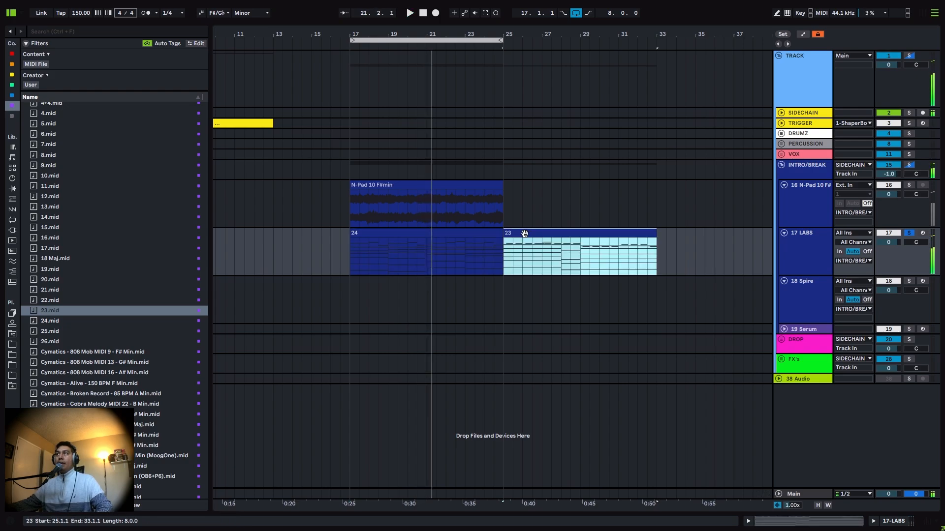
click(559, 262)
key(space)
Audition 22.mid and 20.mid one after the other on the LABS track at bar 17
drag(51, 301, 350, 243)
key(space)
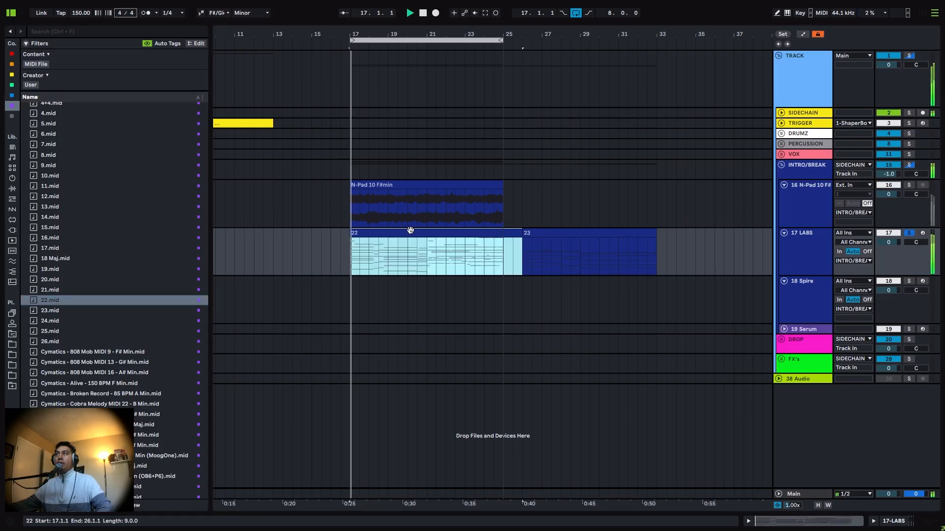
key(space)
drag(50, 279, 350, 240)
key(space)
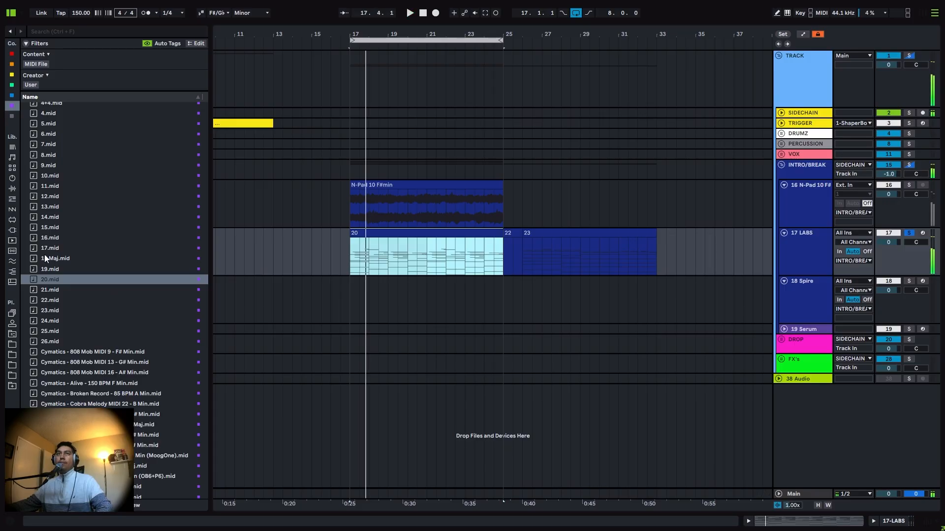
key(space)
Audition 10.mid and 11.mid one after the other on the LABS track at bar 17
drag(40, 176, 348, 249)
key(space)
drag(58, 190, 353, 253)
key(space)
key(space)
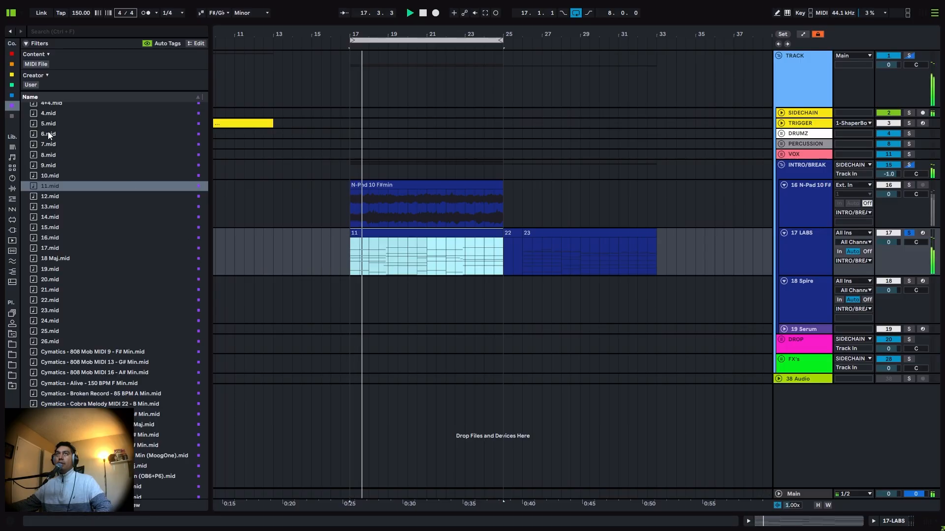
Replace the clip at bar 17 on the LABS track with 6.mid and play it
drag(50, 134, 352, 243)
key(space)
key(space)
Place 5.mid on the LABS track at bar 17, play it and extend the loop to 16 bars, ending at bar 33
drag(52, 124, 346, 252)
key(space)
key(space)
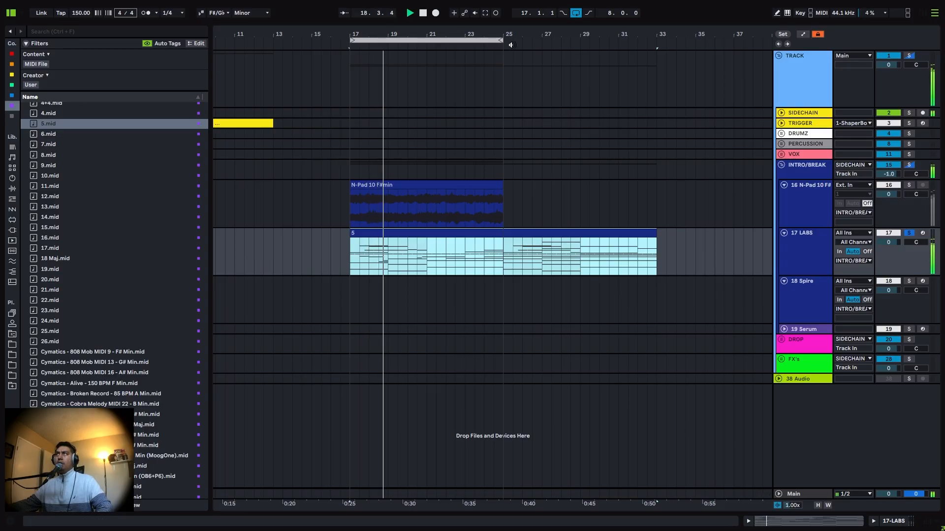
drag(503, 39, 662, 74)
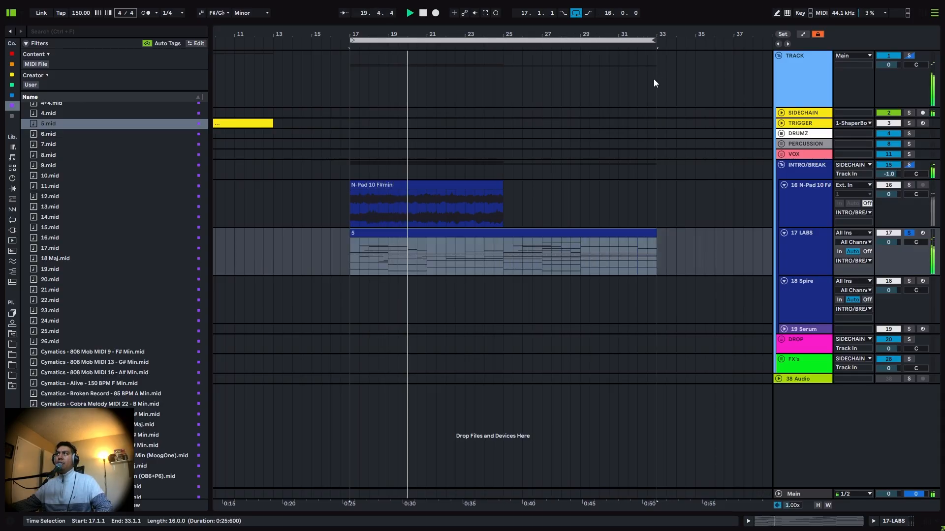
Open LABS Soft Piano on track 17 while 5.mid plays, turn up its large dial and close the plugin
click(507, 259)
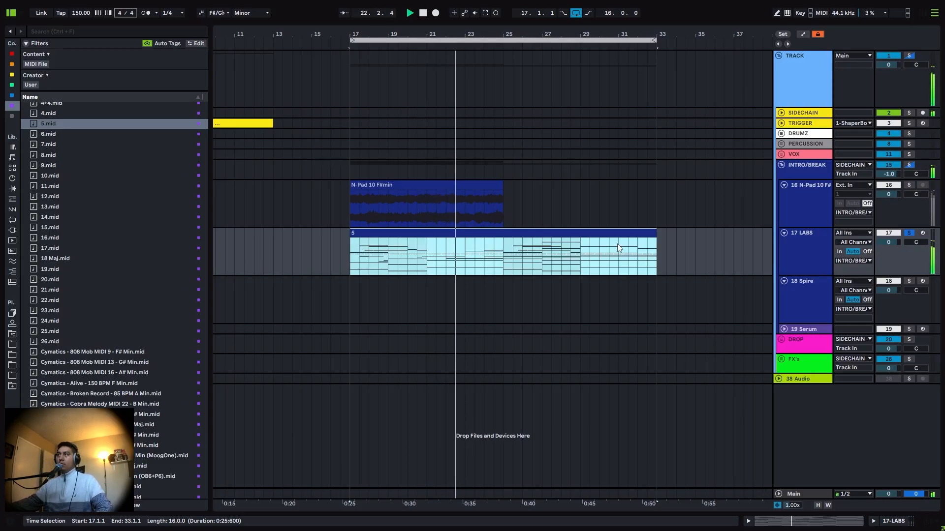
double_click(799, 253)
click(142, 487)
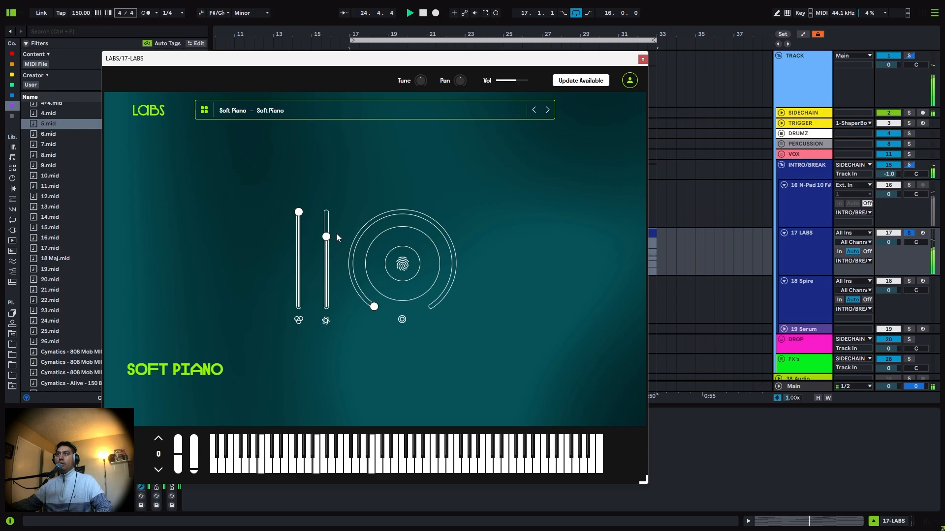
drag(372, 299, 435, 229)
click(643, 59)
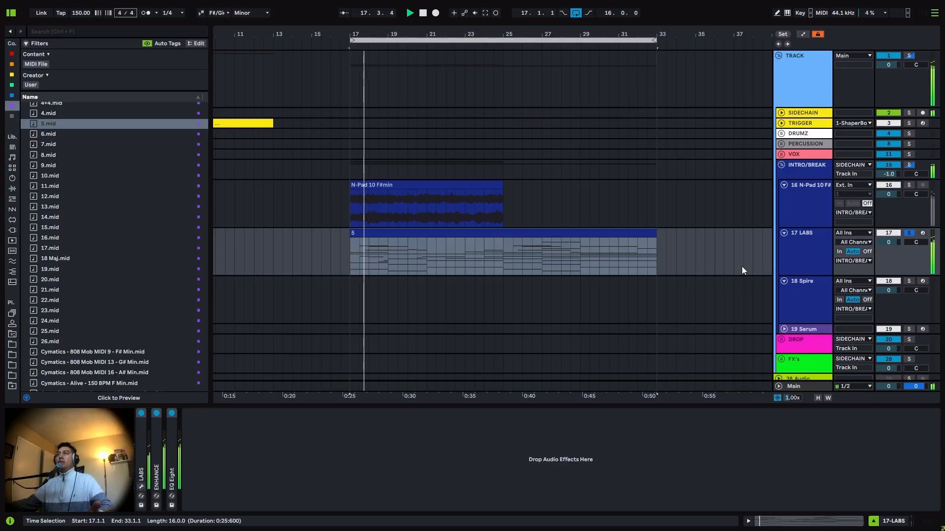
Replace the clip at bar 17 on the LABS track with 4+4.mid and play it
scroll(70, 240, up, 3)
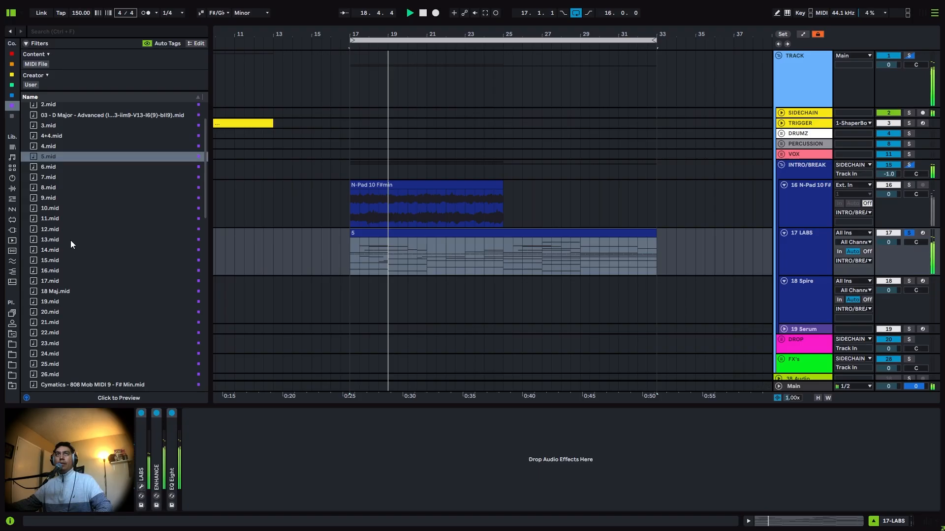
drag(48, 148, 350, 259)
click(375, 182)
click(373, 212)
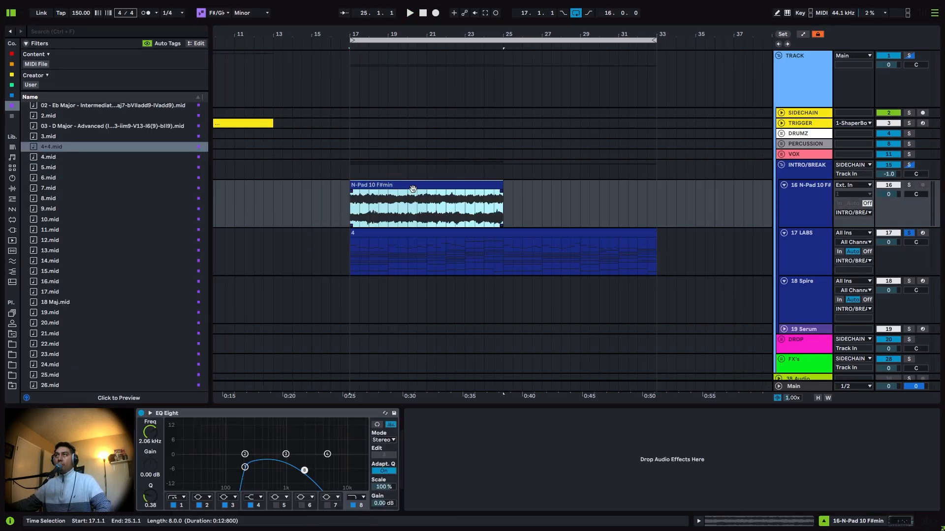
click(416, 235)
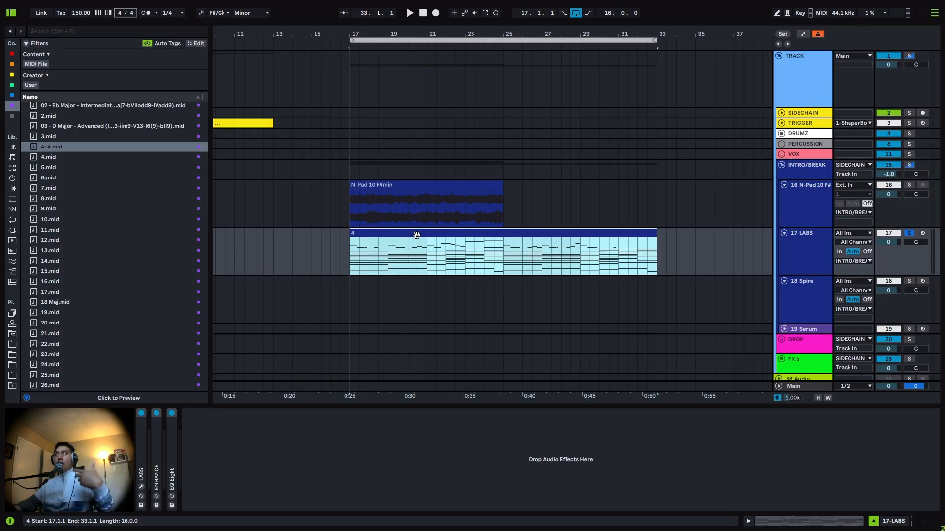
key(space)
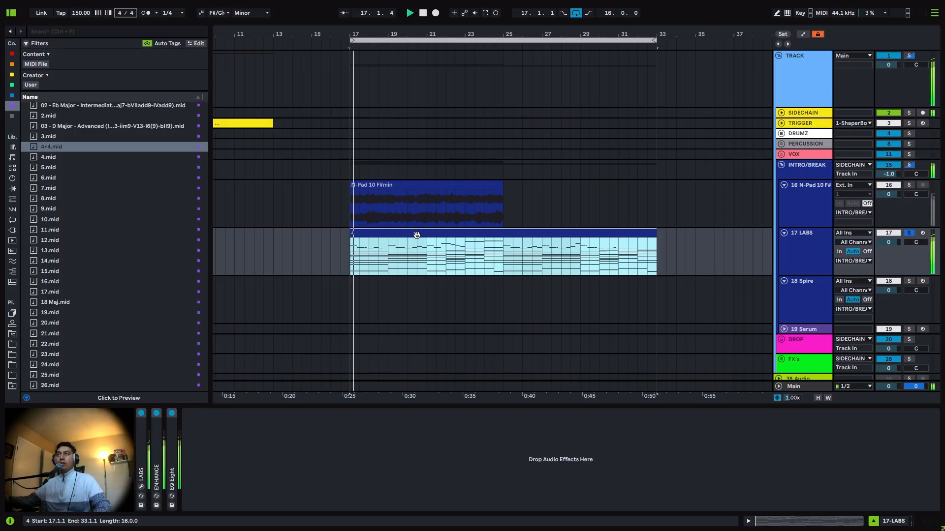
Place 3.mid at bar 17 on the LABS track and play it
drag(48, 137, 350, 257)
key(space)
key(space)
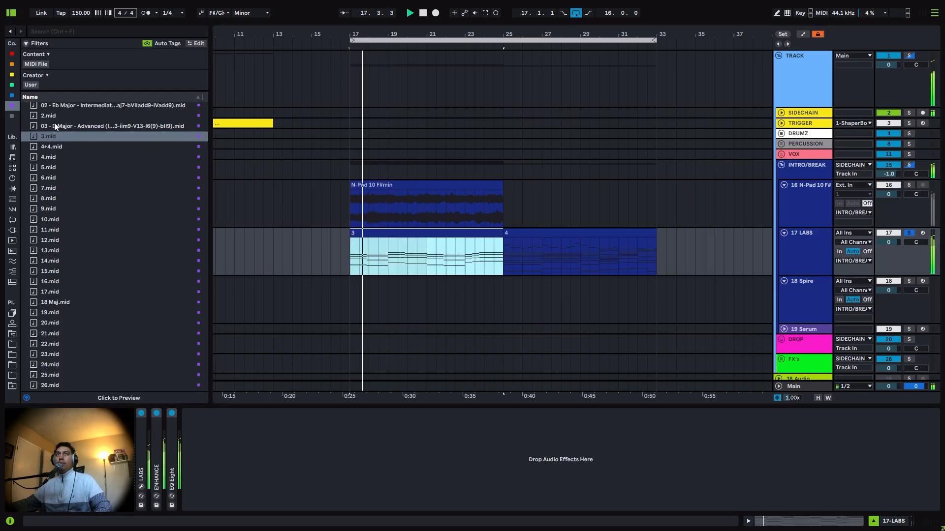
Place 26.mid at bar 25 on the LABS track, replace it with 3.mid and listen to it
scroll(55, 310, down, 3)
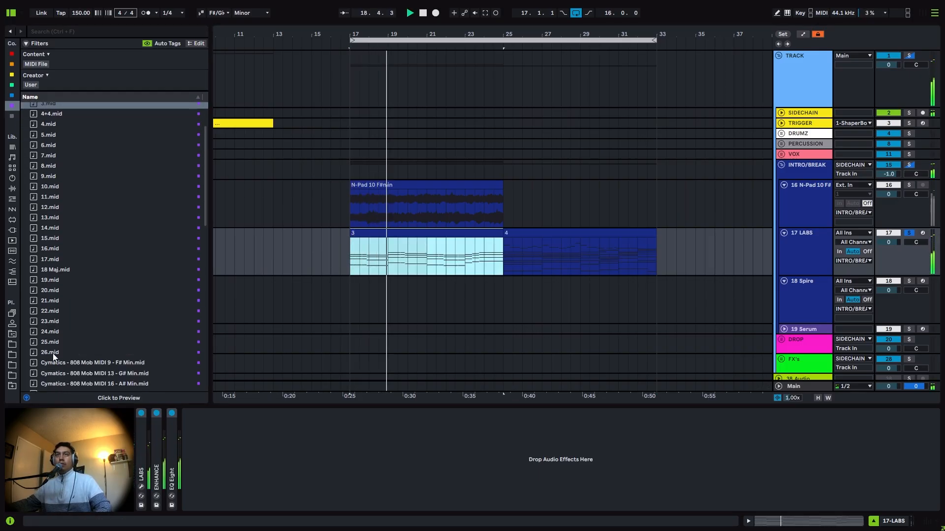
drag(49, 352, 502, 255)
scroll(46, 172, up, 6)
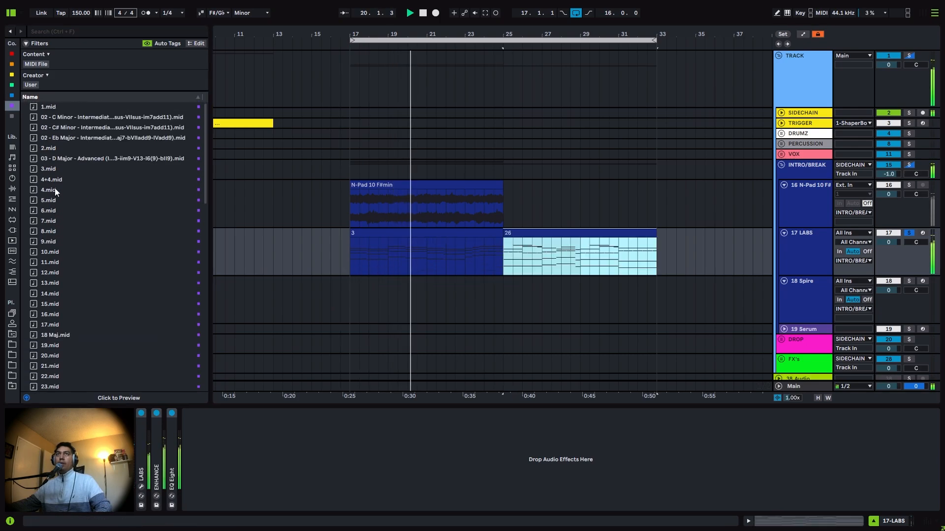
drag(45, 170, 503, 256)
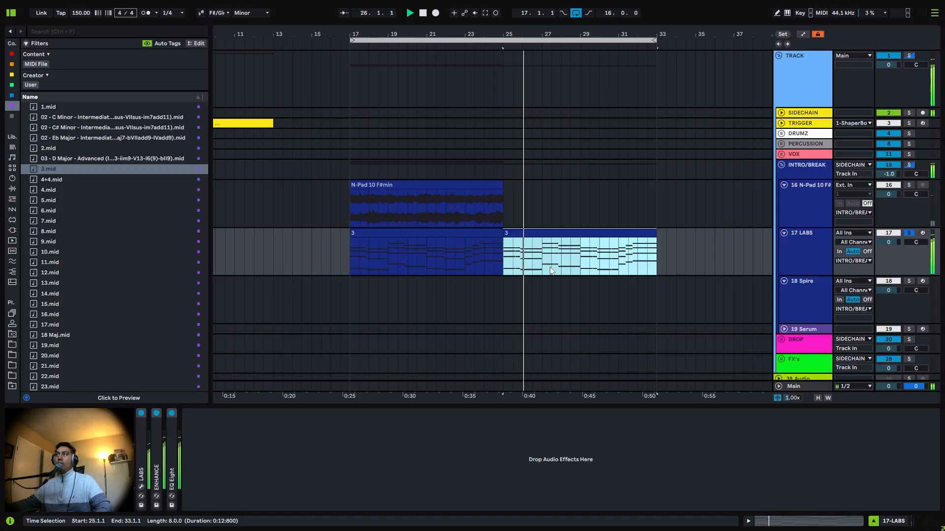
Replace the clip at bar 25 on the LABS track with 2.mid and audition it from bars 26 to 29
drag(51, 148, 505, 245)
click(521, 259)
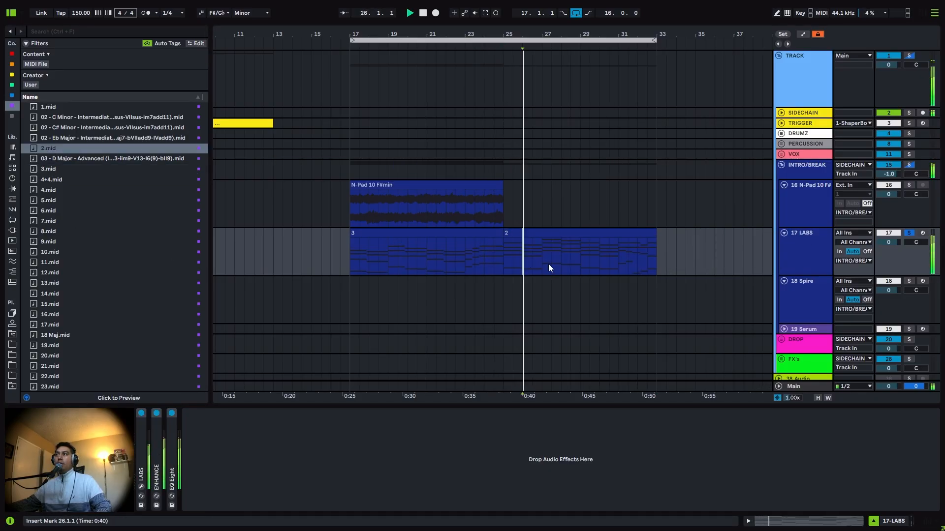
click(543, 261)
click(562, 261)
click(583, 264)
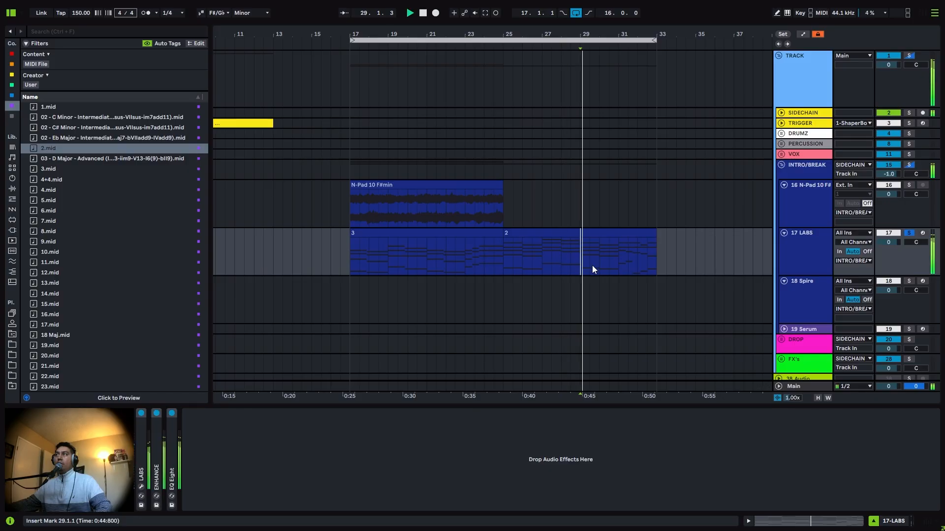
Place 26.mid at bar 17 on the LABS track, replace it with 14.mid and play it
scroll(99, 283, down, 3)
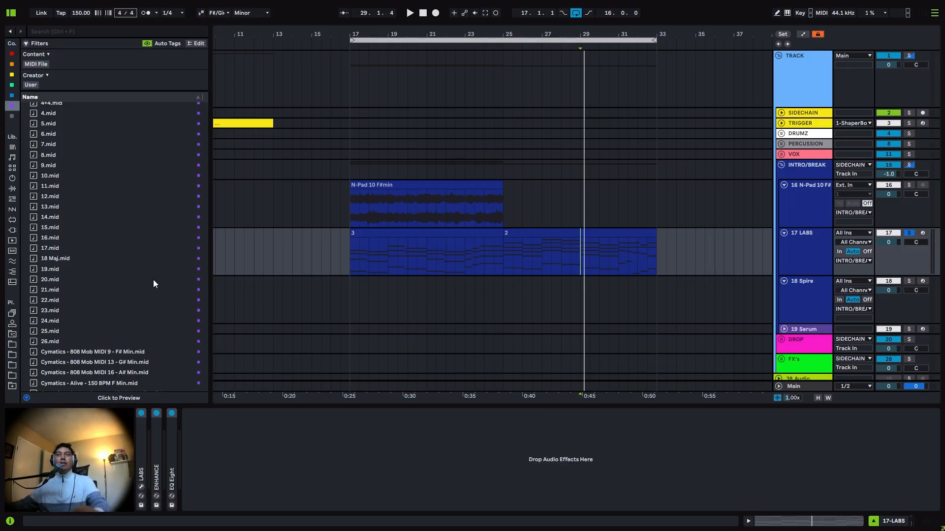
drag(48, 344, 355, 253)
drag(50, 225, 353, 250)
key(space)
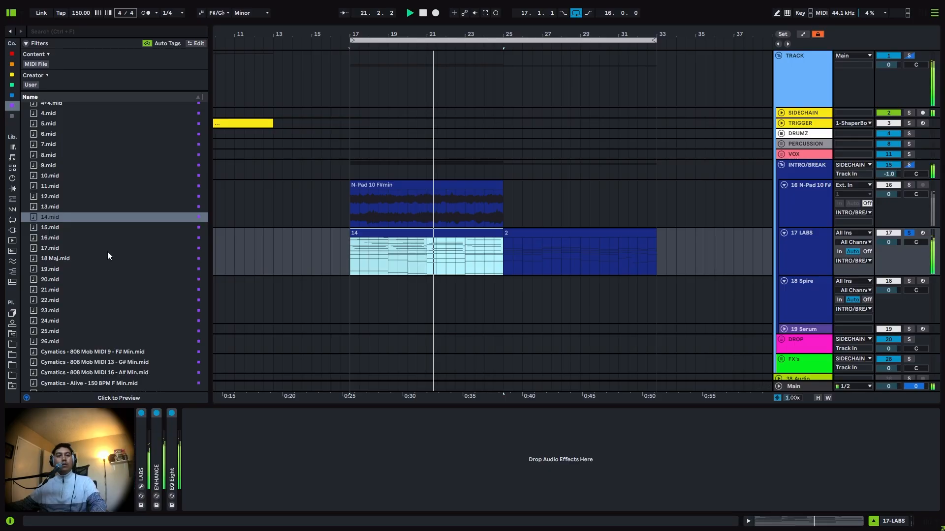
Open clip 14's notes and stretch the first chord's staggered notes over its full two bars, up to A5, then play the chord
double_click(373, 244)
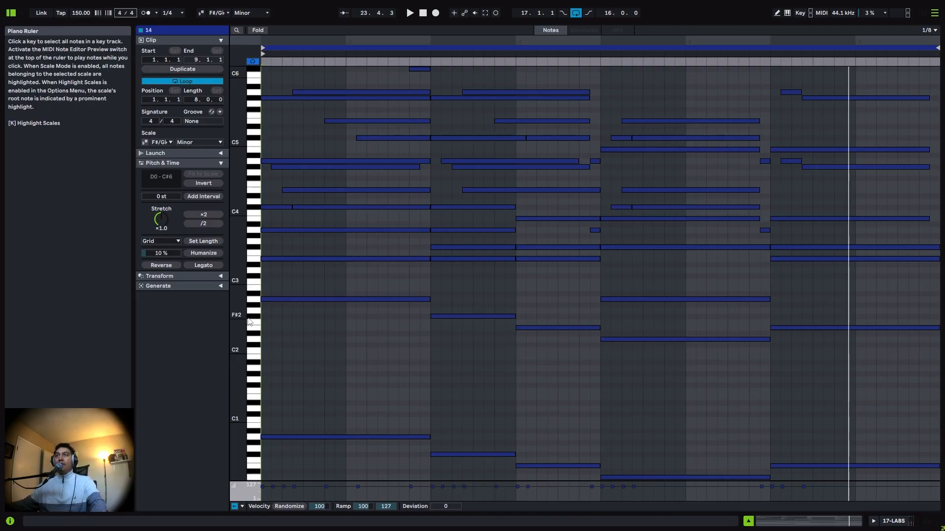
drag(238, 330, 209, 333)
click(301, 372)
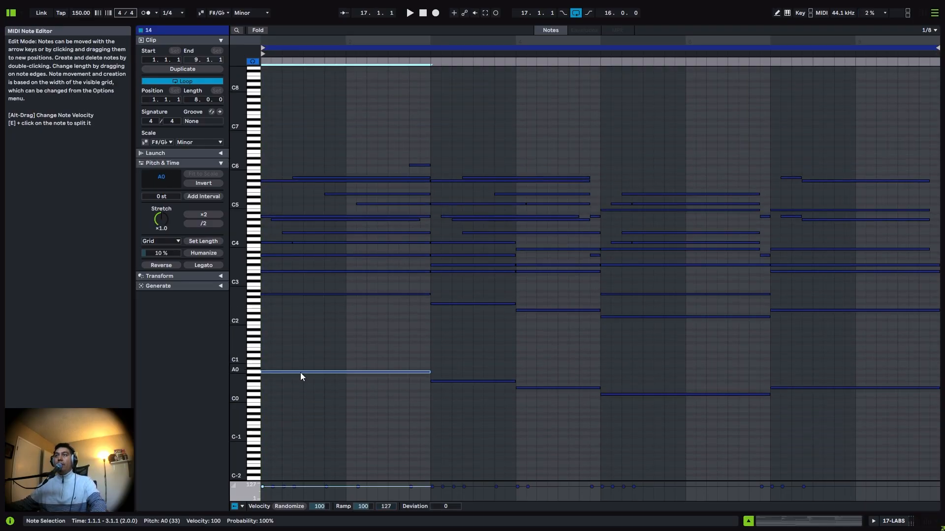
key(space)
drag(300, 372, 293, 178)
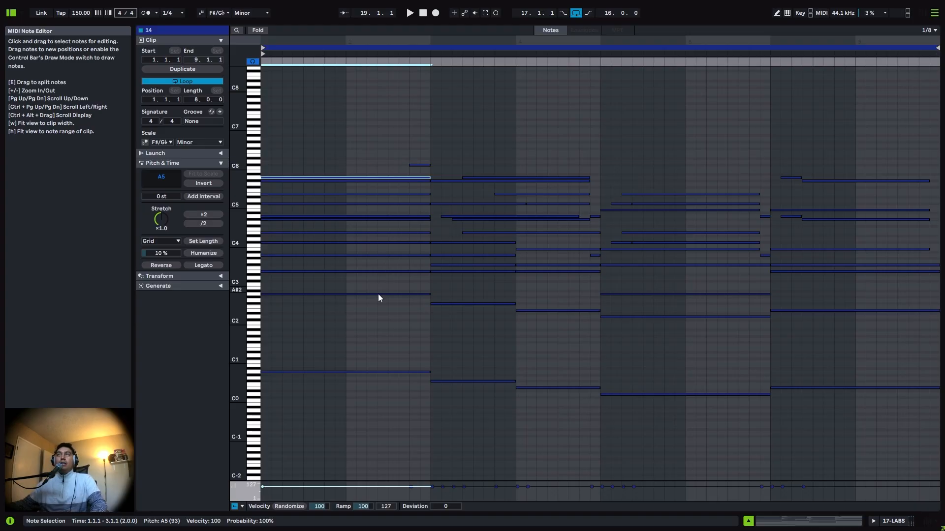
key(space)
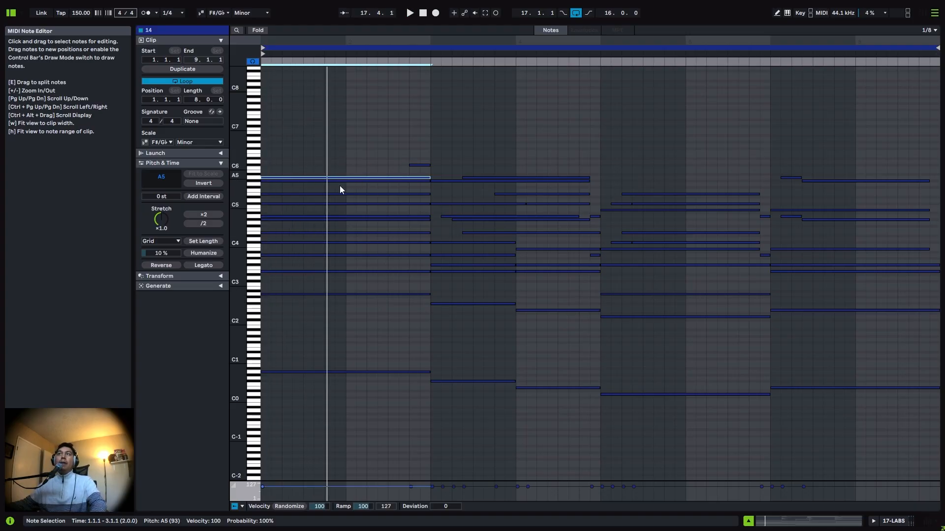
Delete five notes from clip 14's first chord, including G#5 and E3, and play the thinned chord
double_click(351, 216)
double_click(362, 194)
click(364, 181)
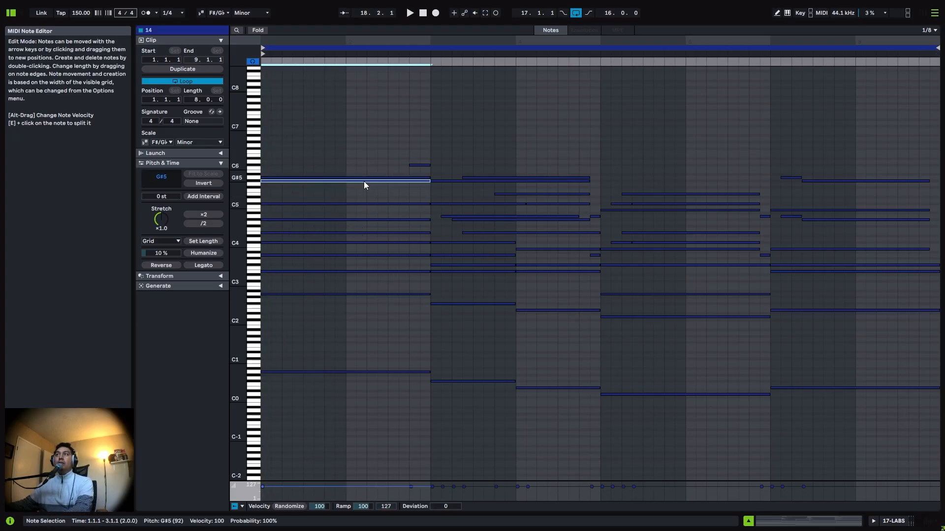
double_click(364, 181)
double_click(356, 243)
double_click(350, 271)
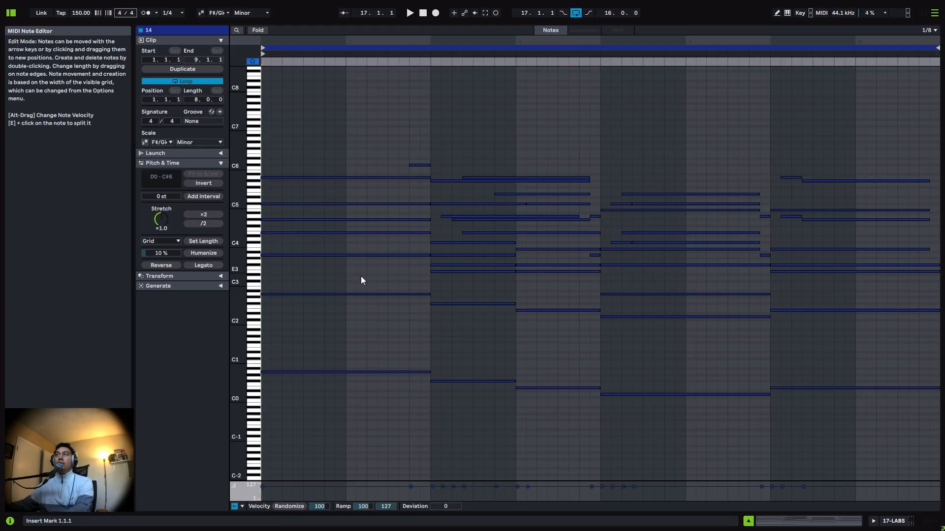
key(space)
key(space)
Delete the highest notes of clip 14's first chord, A5 and the short one above it, and listen to the result
drag(388, 134, 415, 190)
key(Delete)
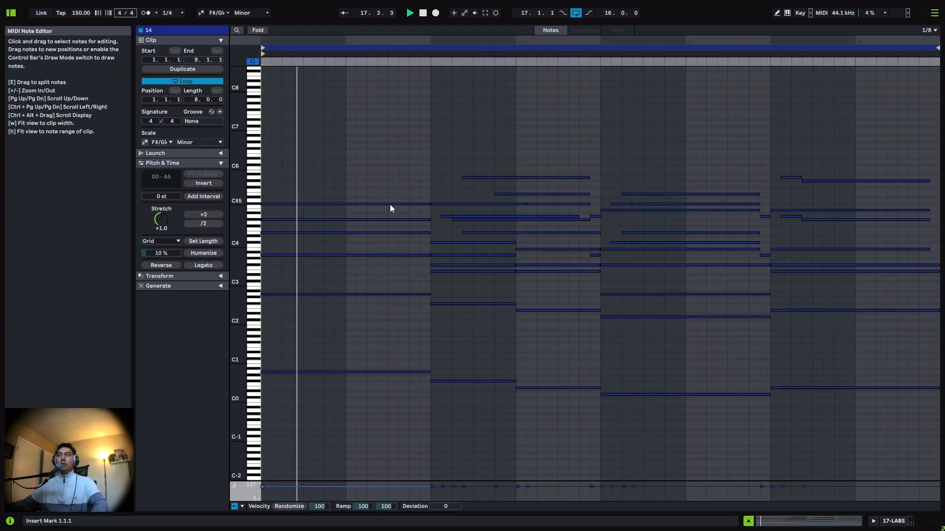
key(space)
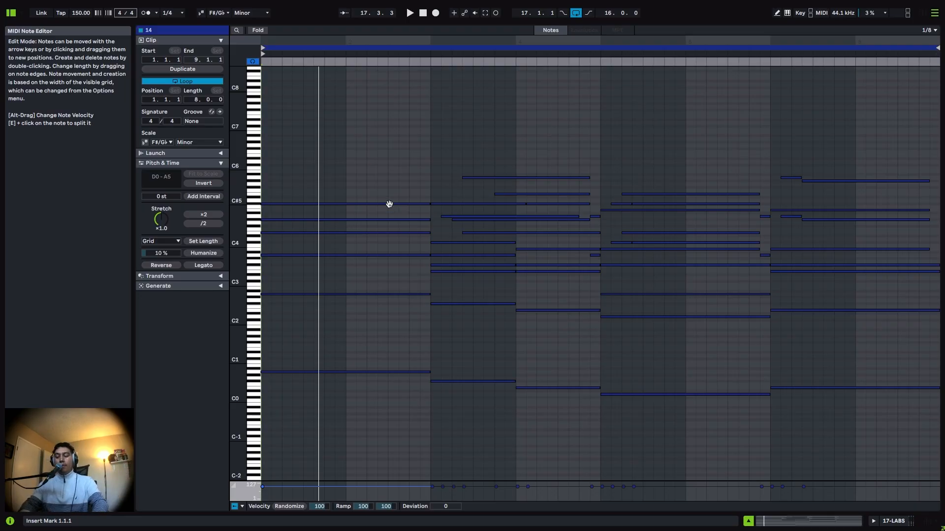
Return to the arrangement and play the edited clip 14 from bar 17
key(ctrl+alt+l)
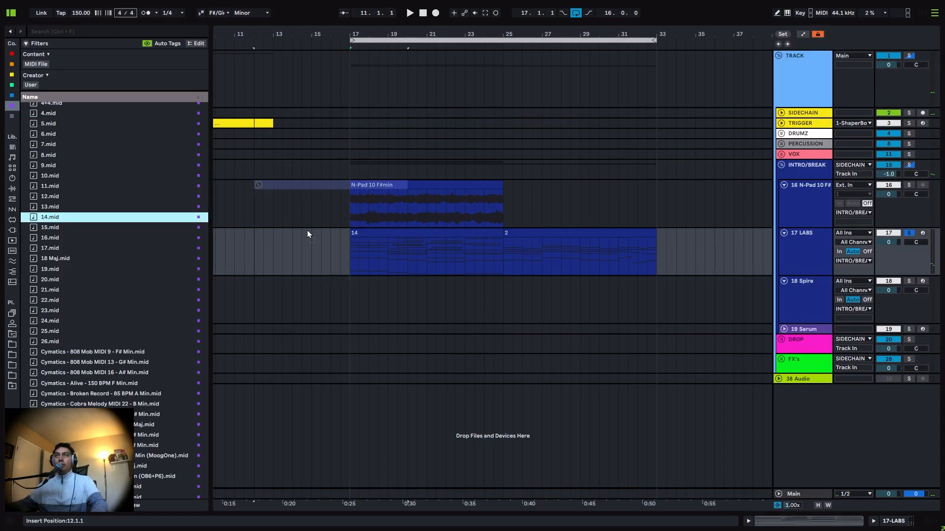
click(359, 252)
key(space)
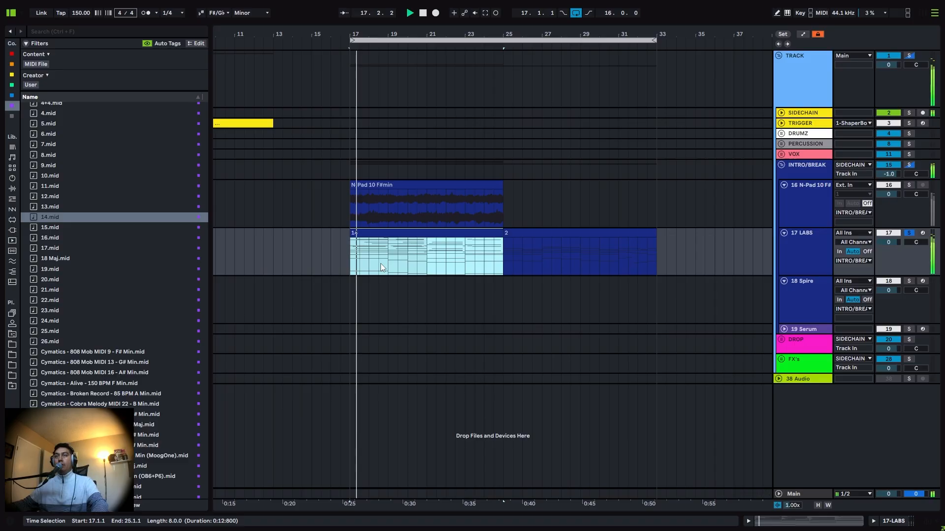
key(space)
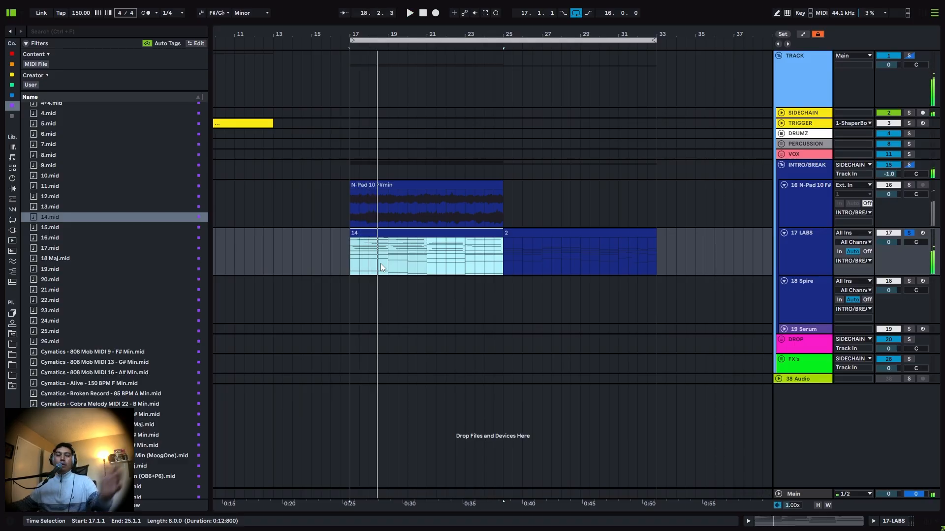
Delete both clips on the LABS track and set the loop to the 8-bar N-Pad 10 F#min clip
shift+click(514, 237)
key(Delete)
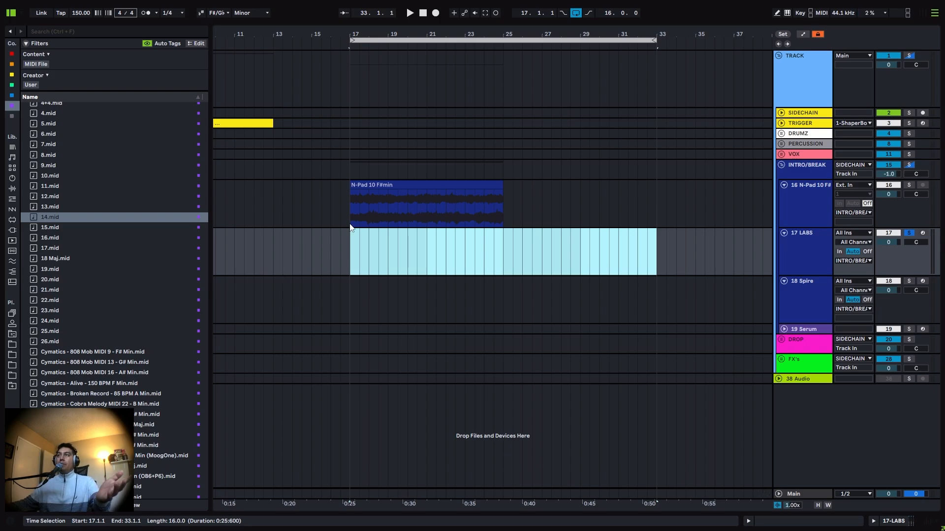
click(370, 186)
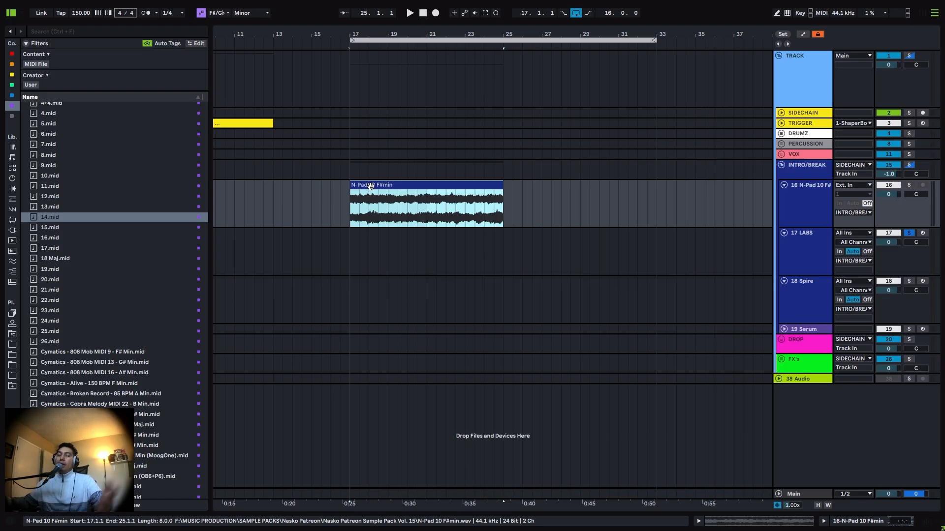
key(ctrl+l)
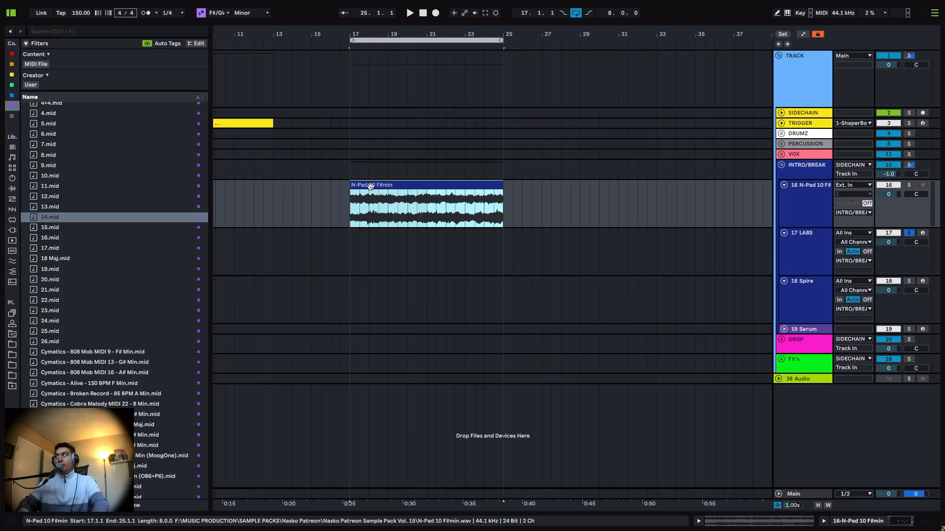